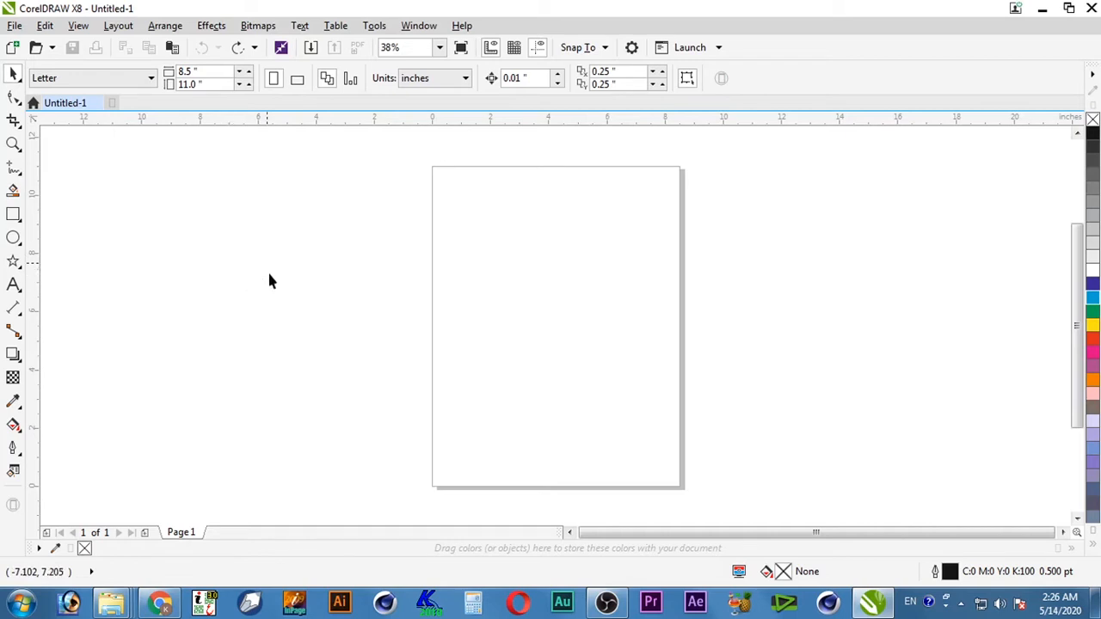
- Draw a square about 2 by 2 inches near the upper-left corner of the page
{"action": "left_click", "coordinate": [13, 215]}
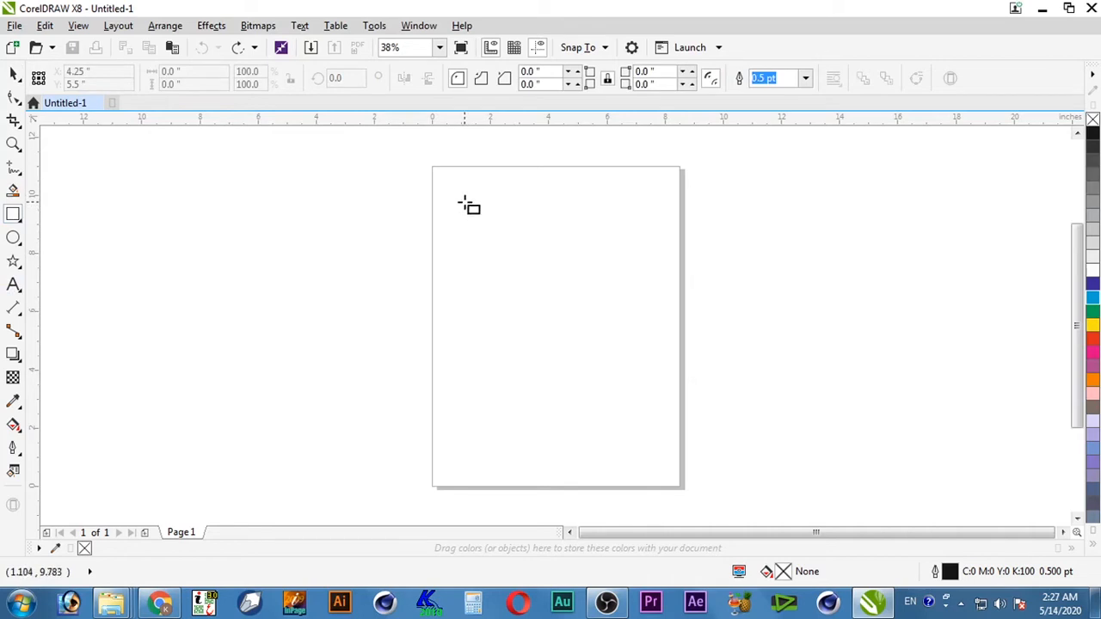
{"action": "left_click_drag", "start_coordinate": [456, 184], "coordinate": [517, 245]}
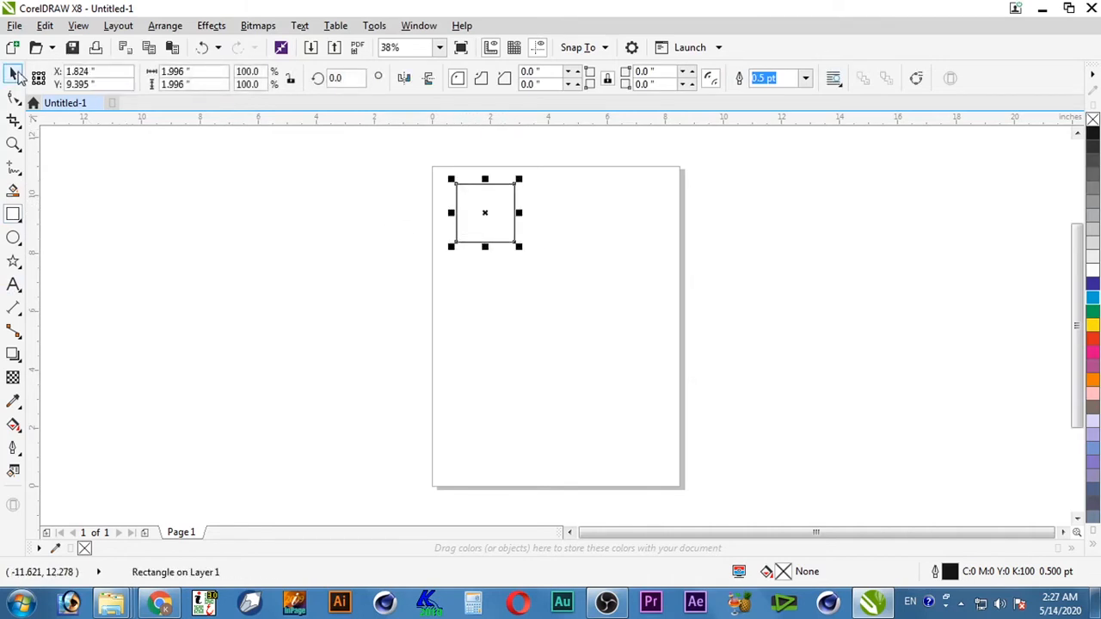
{"action": "left_click", "coordinate": [13, 144]}
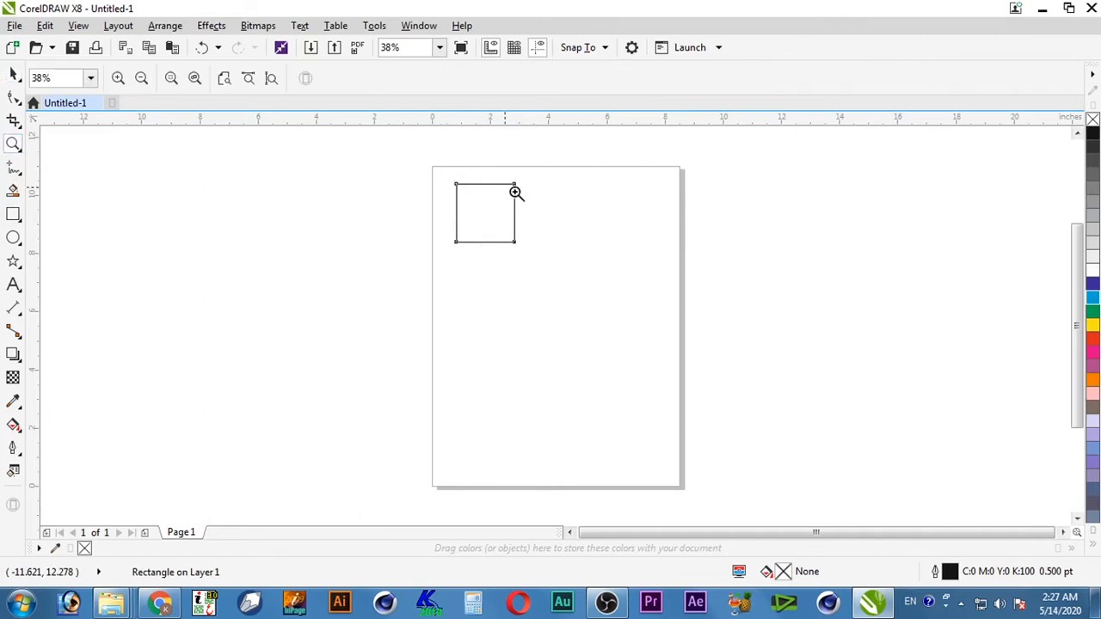
{"action": "left_click_drag", "start_coordinate": [435, 164], "coordinate": [535, 267]}
{"action": "left_click", "coordinate": [13, 75]}
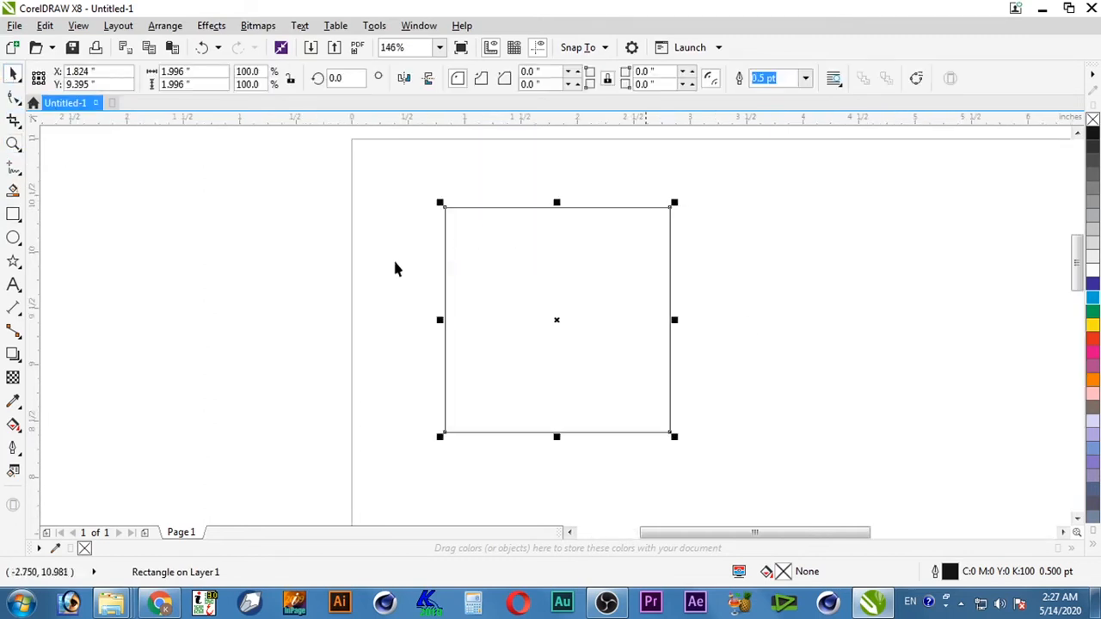
{"action": "left_click", "coordinate": [855, 303]}
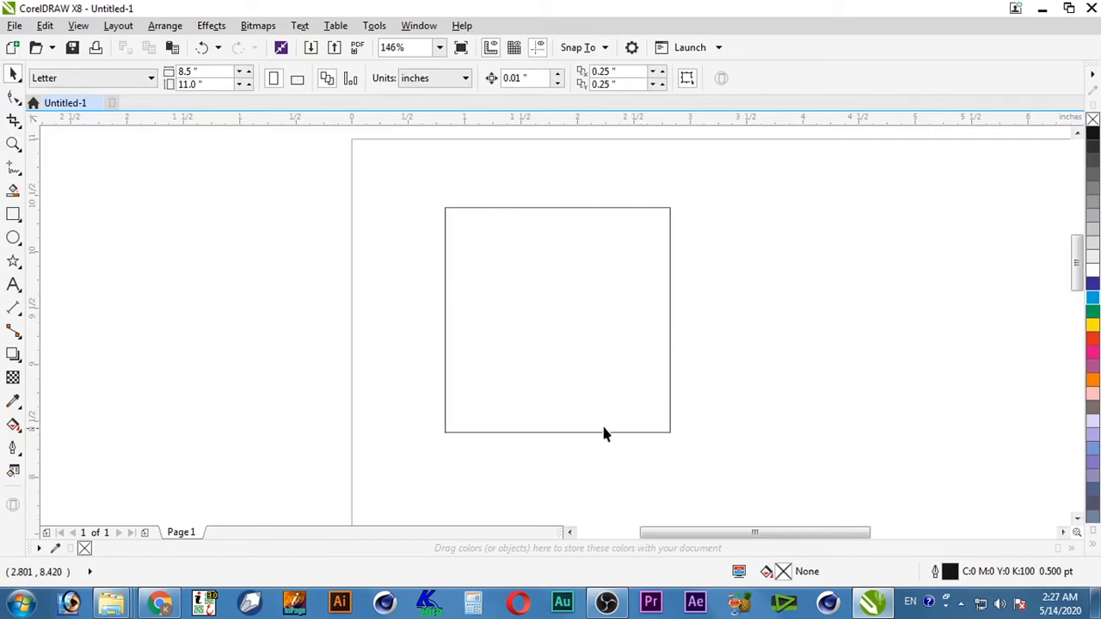
- Place a copy of the square about 3 inches to the right of the original, and undo it
{"action": "left_click", "coordinate": [468, 433]}
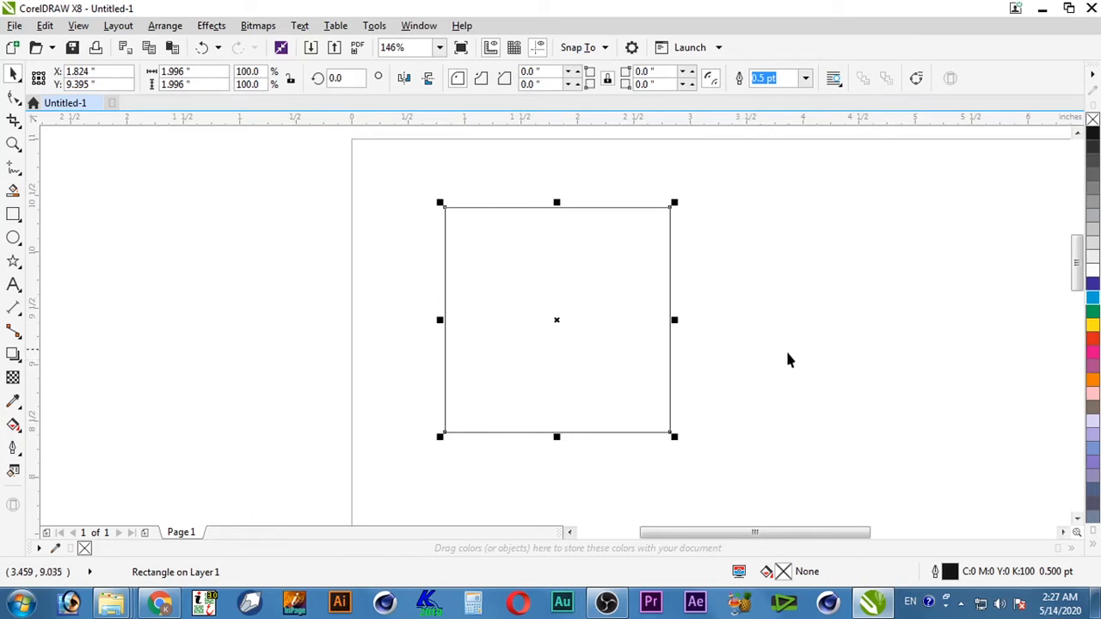
{"action": "left_click", "coordinate": [396, 262]}
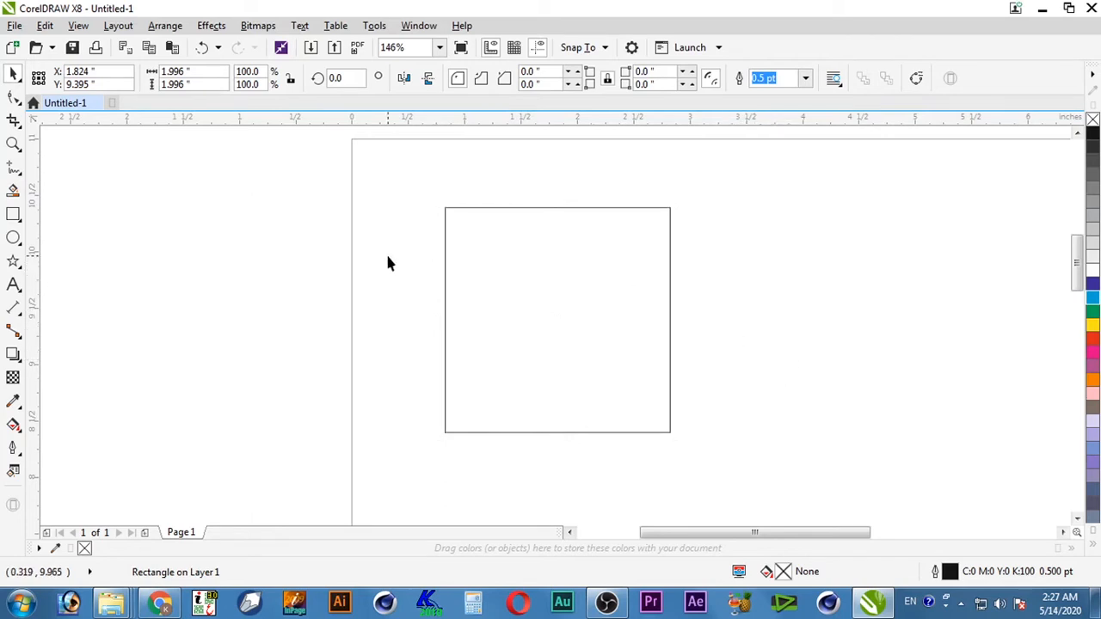
{"action": "left_click", "coordinate": [447, 250]}
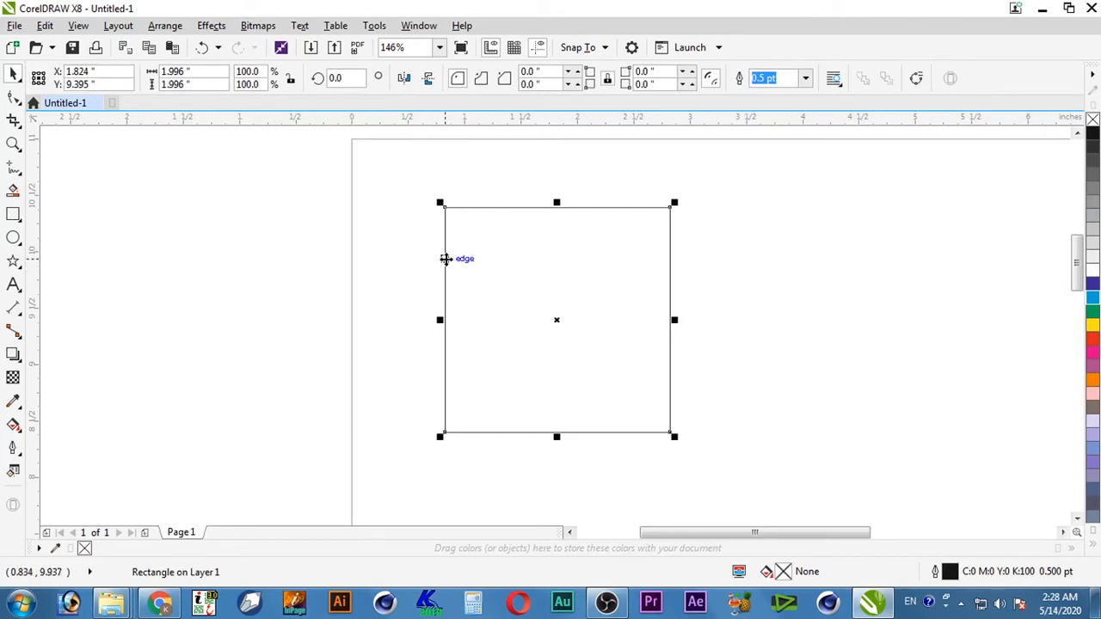
{"action": "left_click_drag", "start_coordinate": [446, 257], "coordinate": [783, 263]}
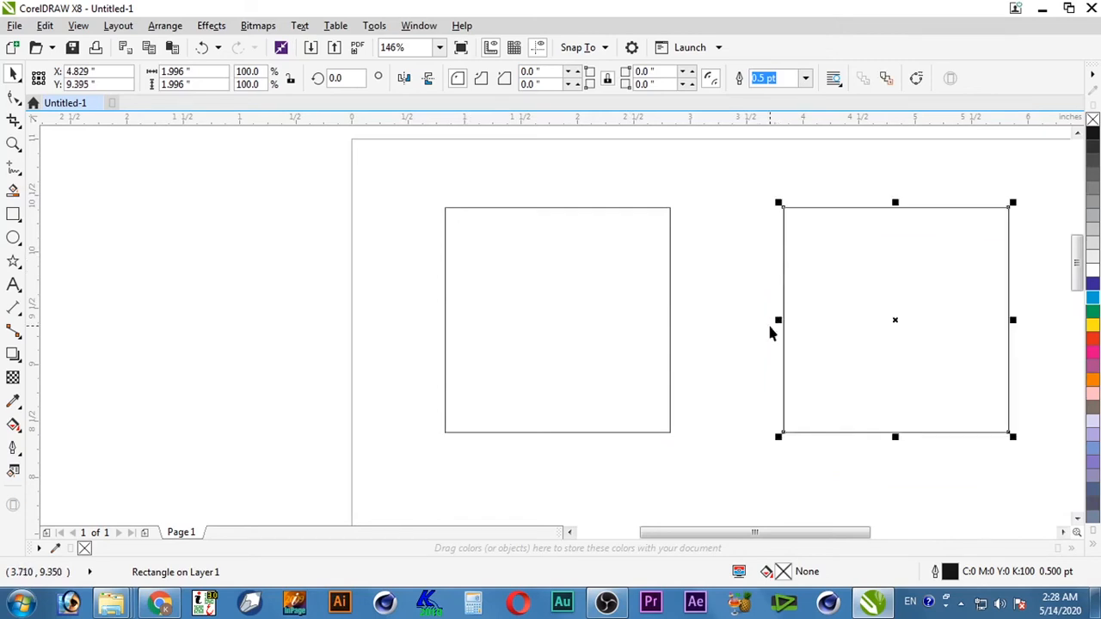
{"action": "key", "text": "ctrl+z"}
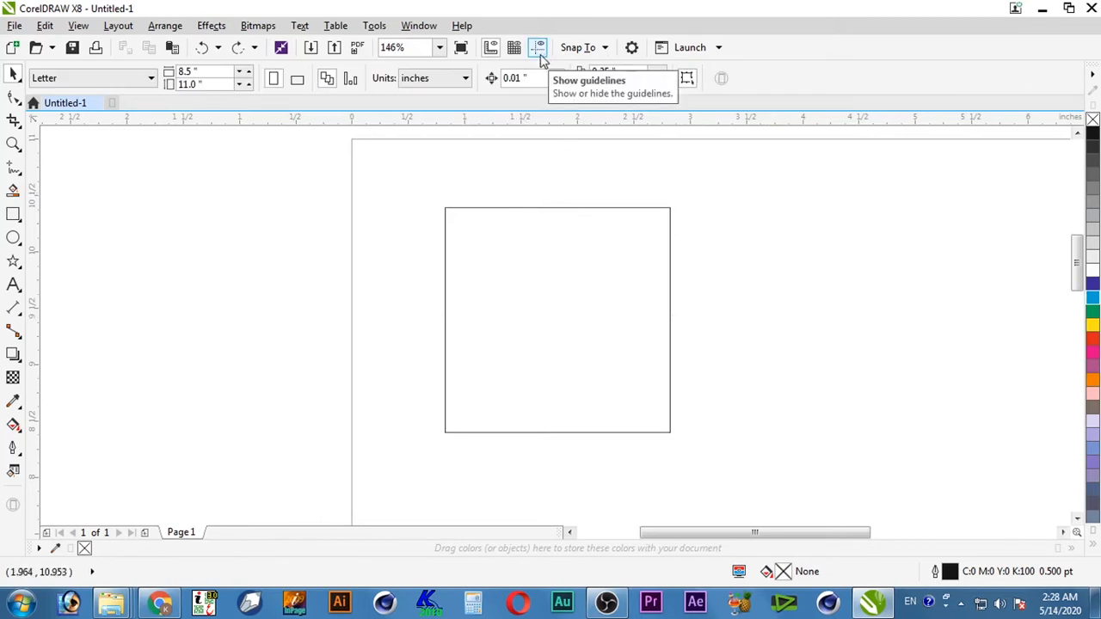
- Turn off snapping to objects
{"action": "left_click", "coordinate": [606, 48]}
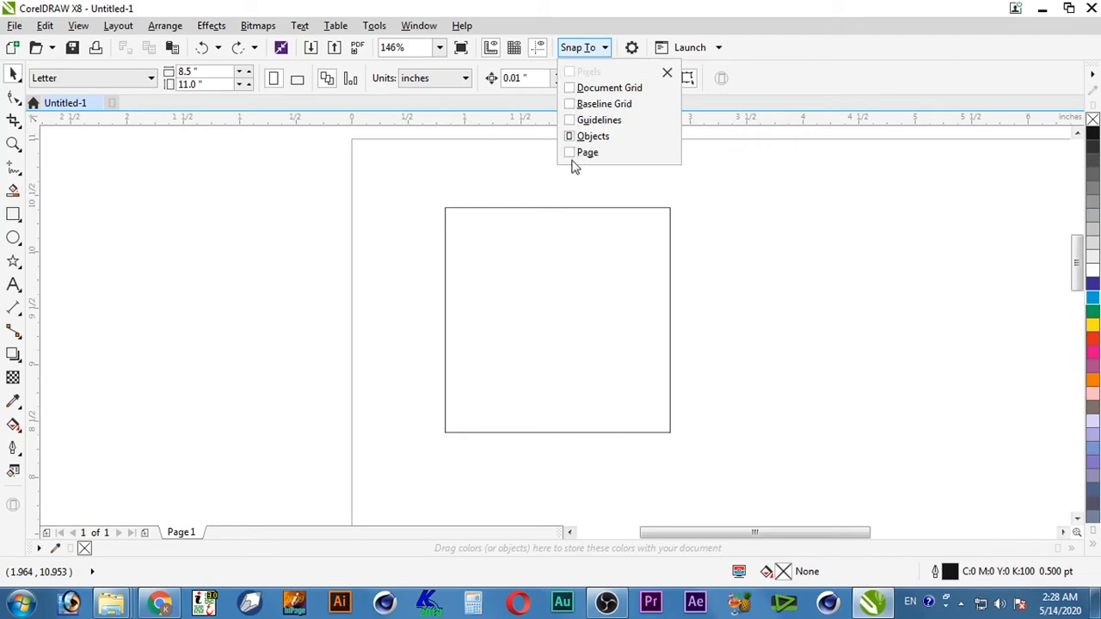
{"action": "left_click", "coordinate": [605, 48]}
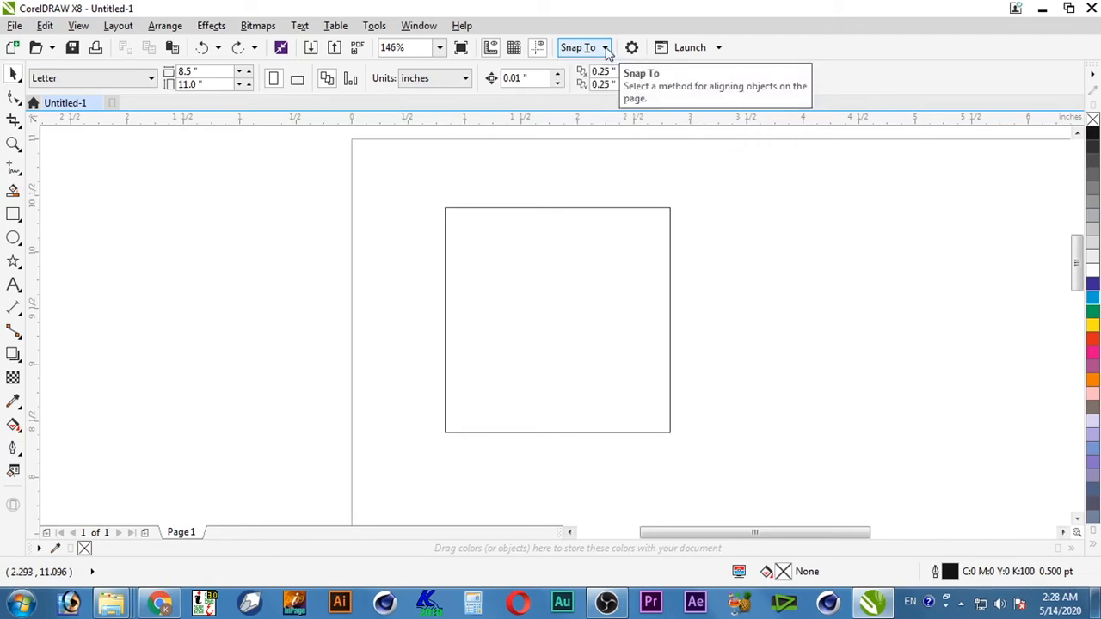
{"action": "left_click", "coordinate": [605, 48]}
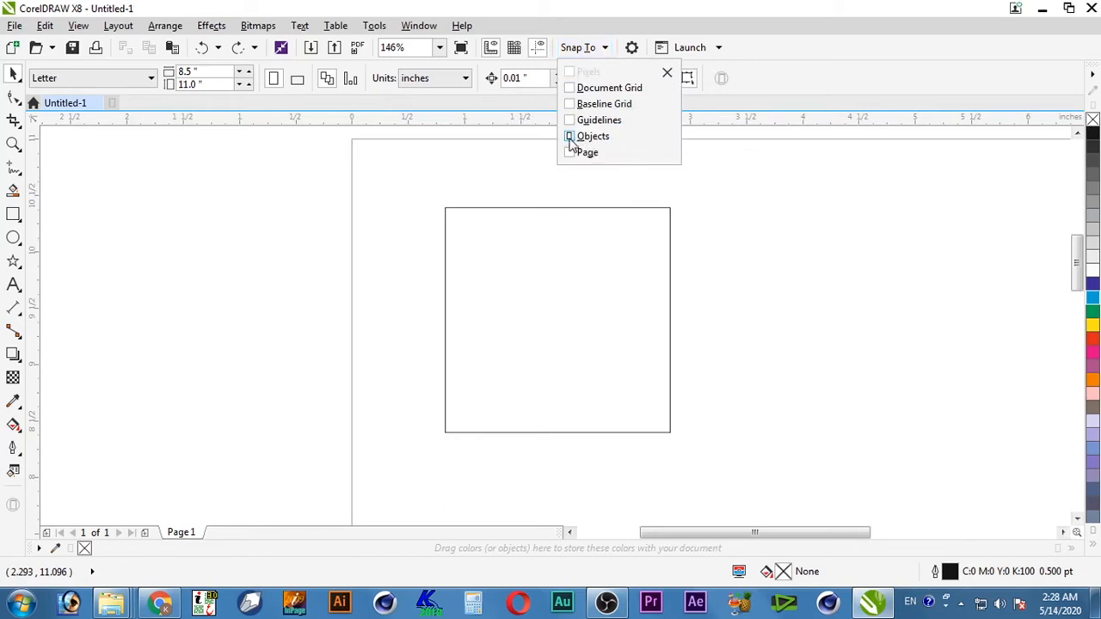
{"action": "left_click", "coordinate": [643, 331]}
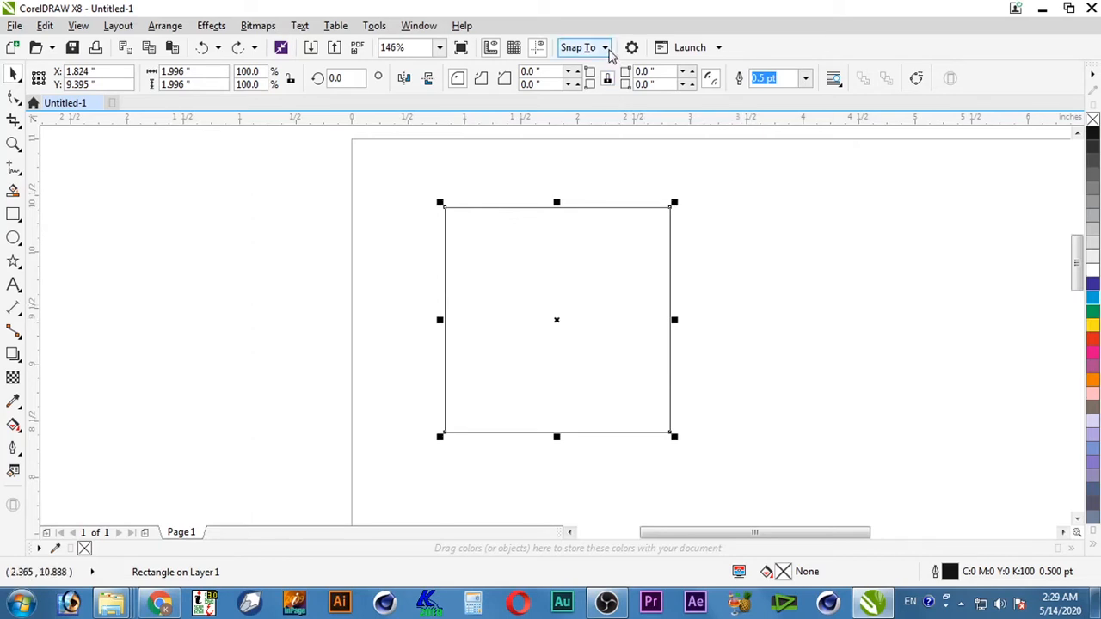
{"action": "left_click", "coordinate": [607, 48]}
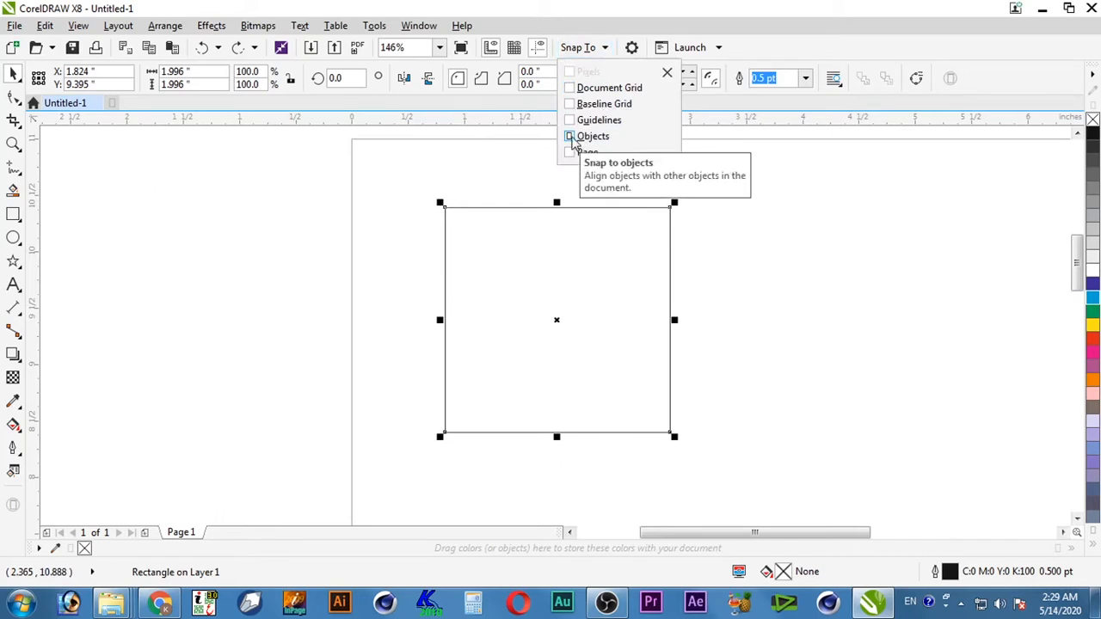
{"action": "left_click", "coordinate": [569, 136]}
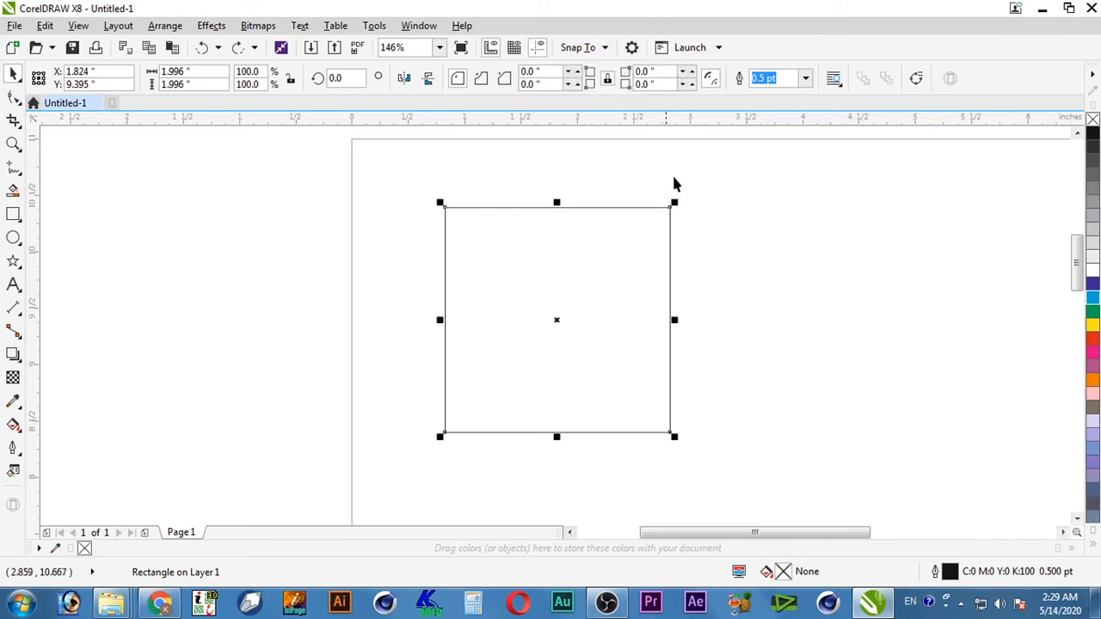
{"action": "left_click", "coordinate": [606, 48]}
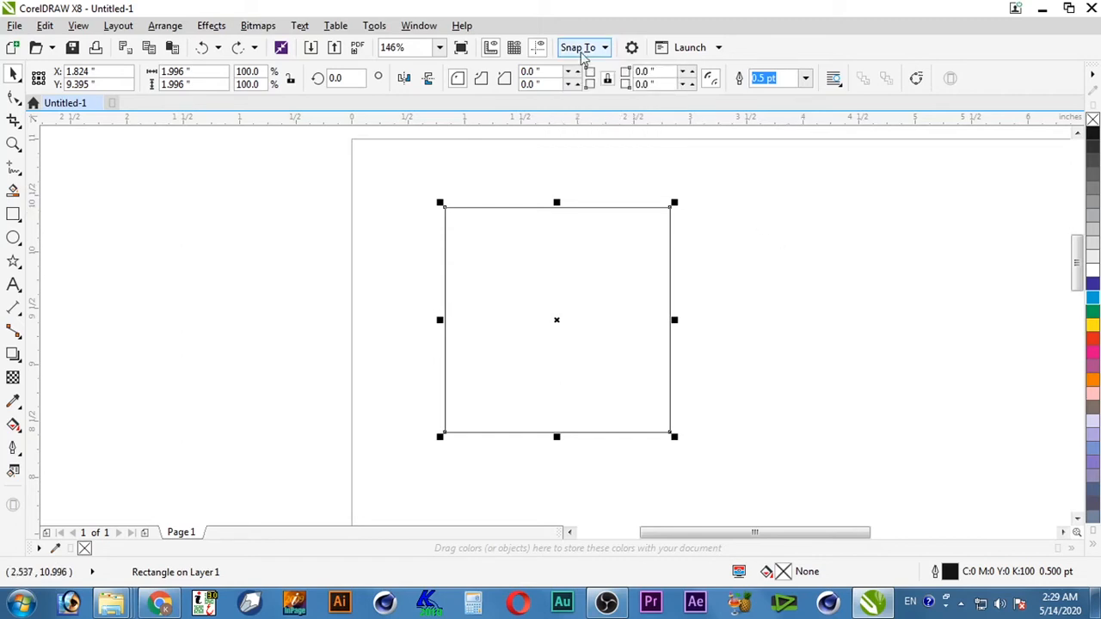
{"action": "left_click", "coordinate": [606, 49]}
{"action": "left_click", "coordinate": [599, 48]}
{"action": "left_click", "coordinate": [569, 137]}
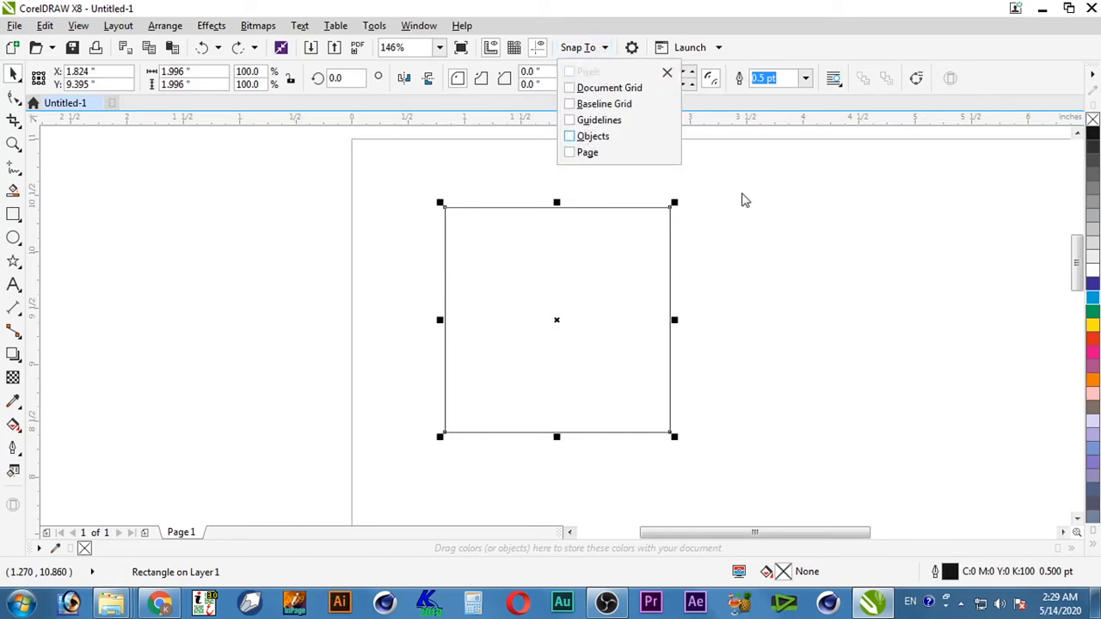
{"action": "left_click", "coordinate": [744, 200]}
{"action": "left_click", "coordinate": [753, 343]}
- Try to place a copy of the square against its right edge without snapping, and undo the copy
{"action": "left_click", "coordinate": [523, 314]}
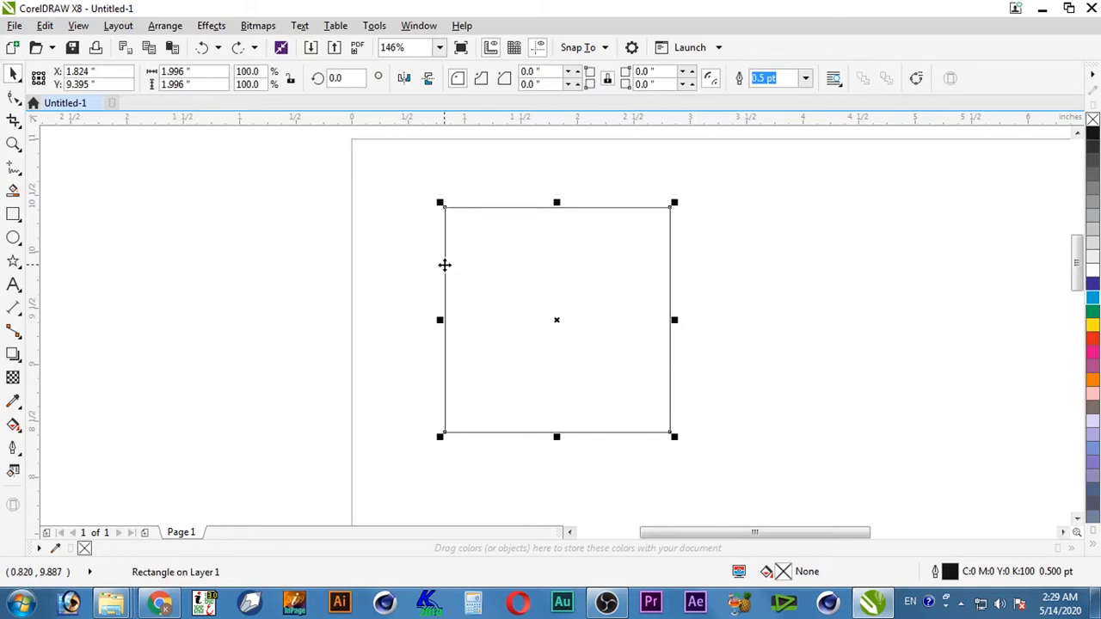
{"action": "left_click_drag", "start_coordinate": [444, 263], "coordinate": [673, 272]}
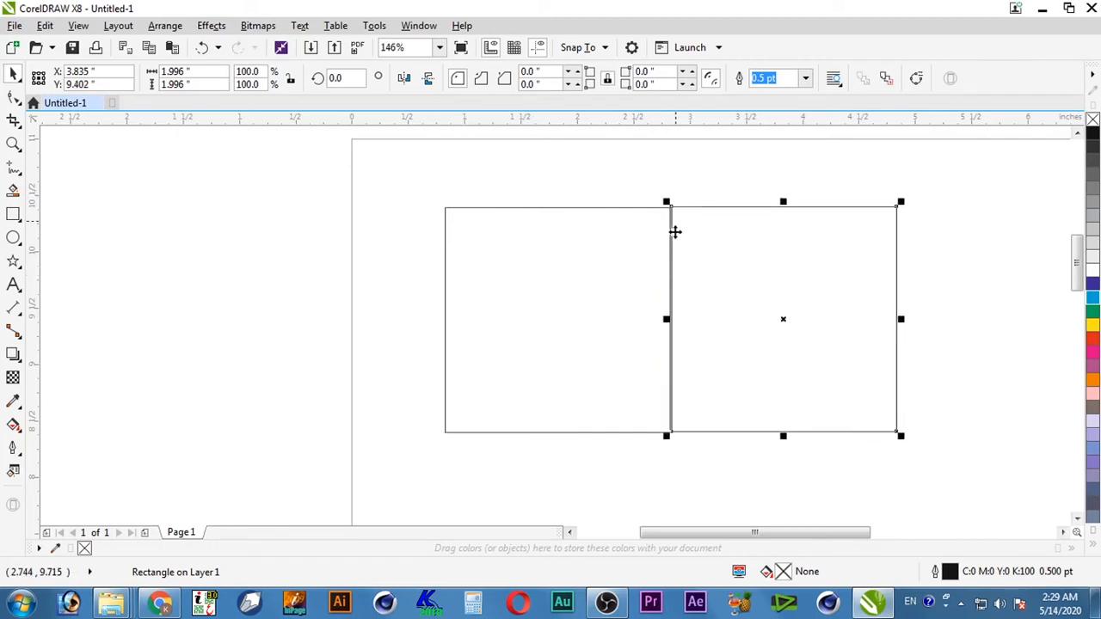
{"action": "key", "text": "ctrl+z"}
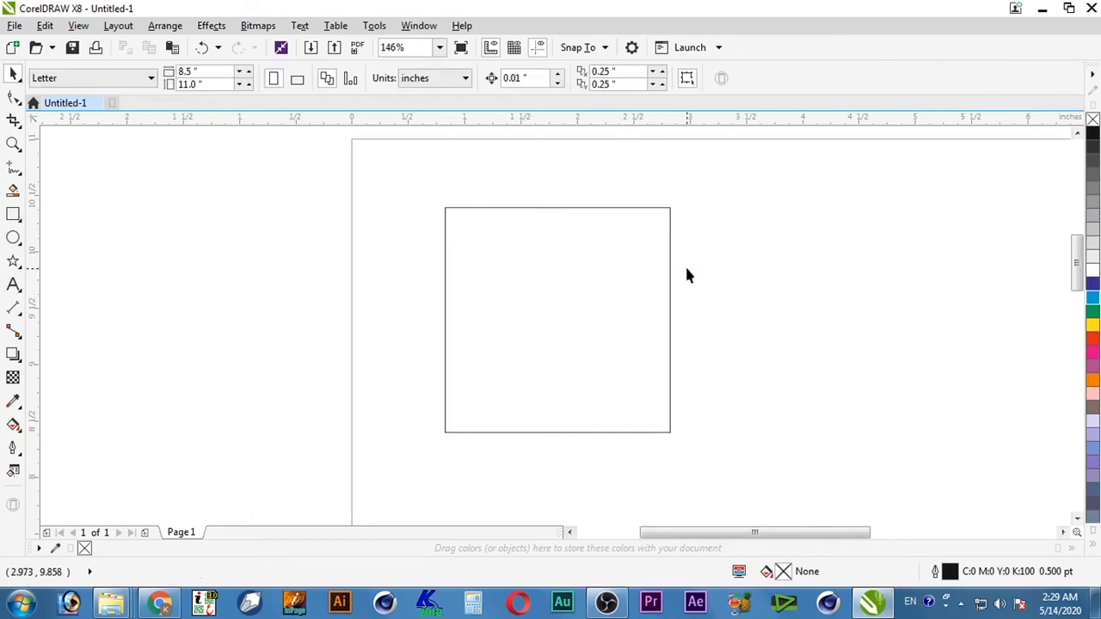
- Turn snapping to objects back on
{"action": "left_click", "coordinate": [604, 48]}
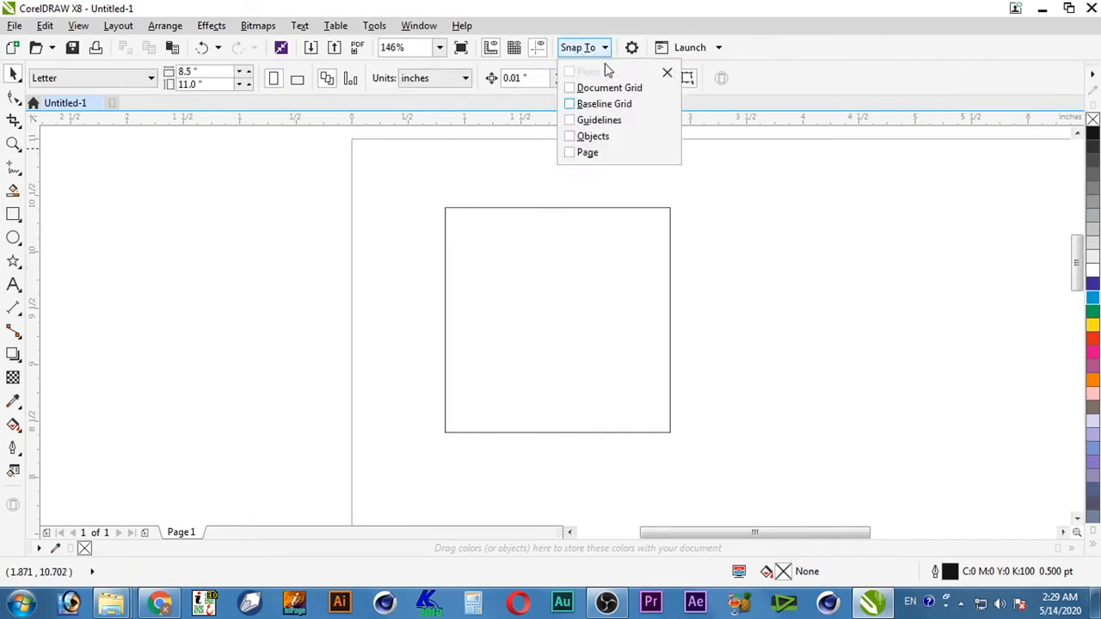
{"action": "left_click", "coordinate": [569, 136]}
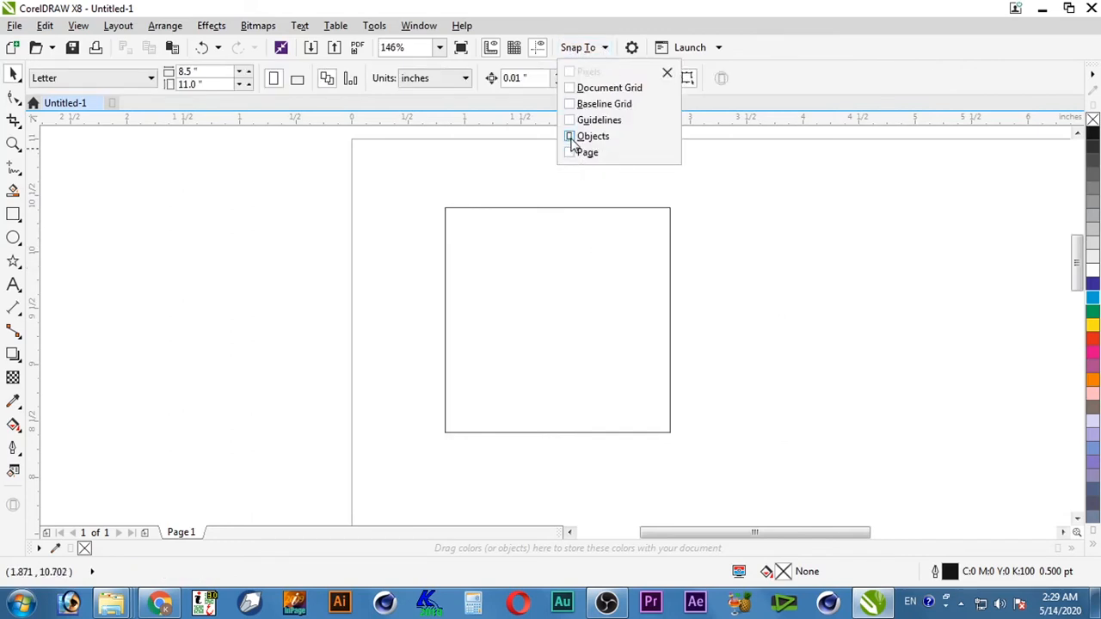
{"action": "left_click", "coordinate": [718, 197]}
- Place a copy of the square with its left edge snapped to the original's right edge, and undo it
{"action": "left_click", "coordinate": [444, 263]}
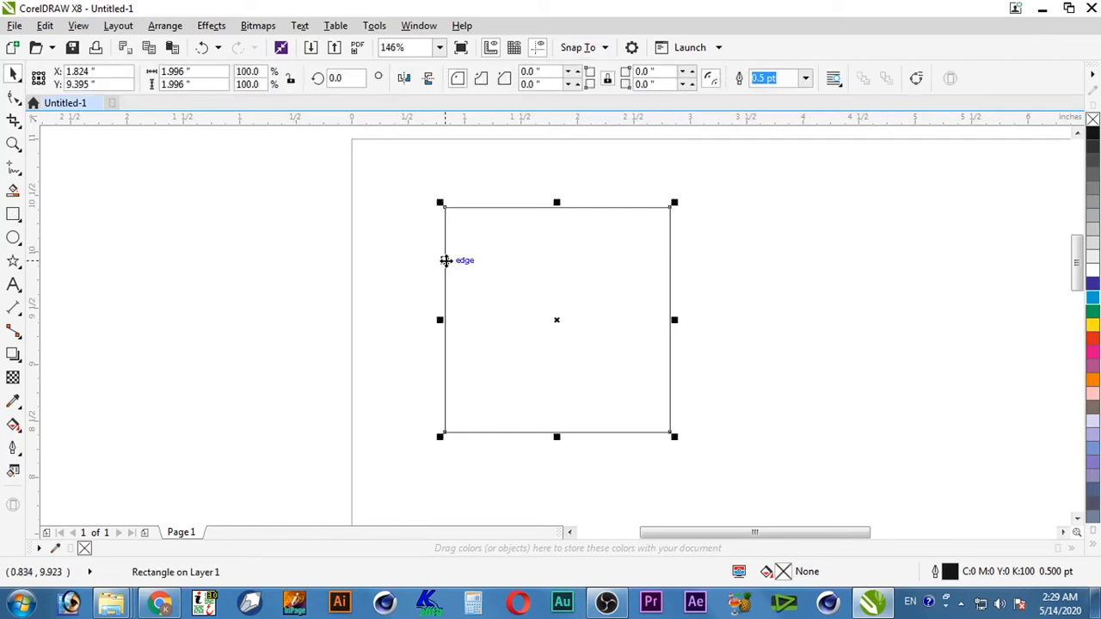
{"action": "left_click_drag", "start_coordinate": [445, 261], "coordinate": [668, 262]}
{"action": "left_click", "coordinate": [709, 182]}
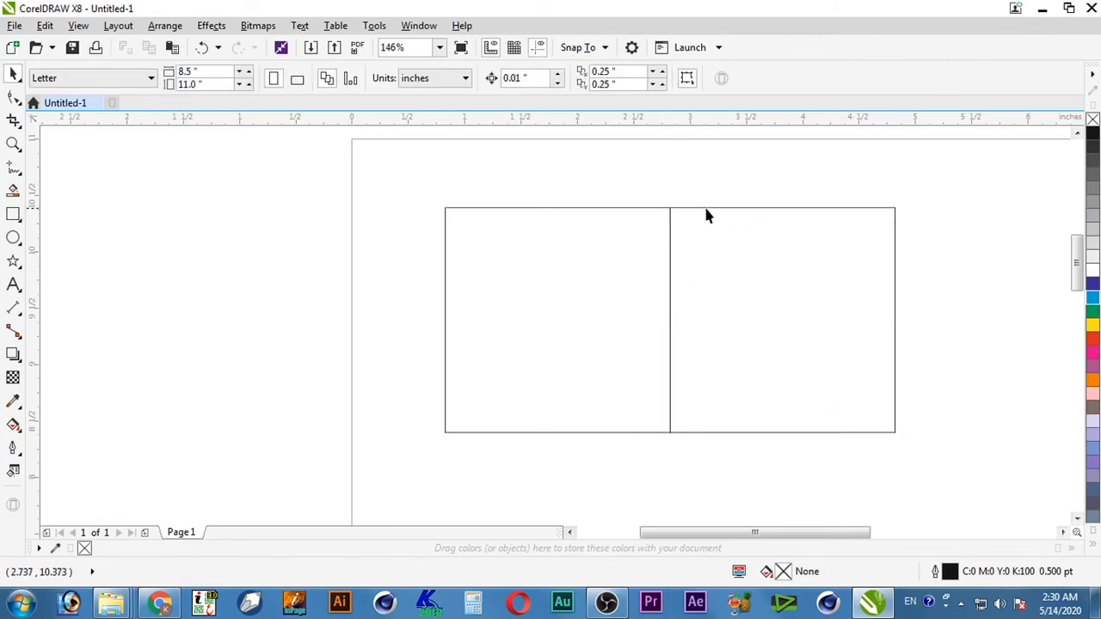
{"action": "left_click", "coordinate": [670, 265]}
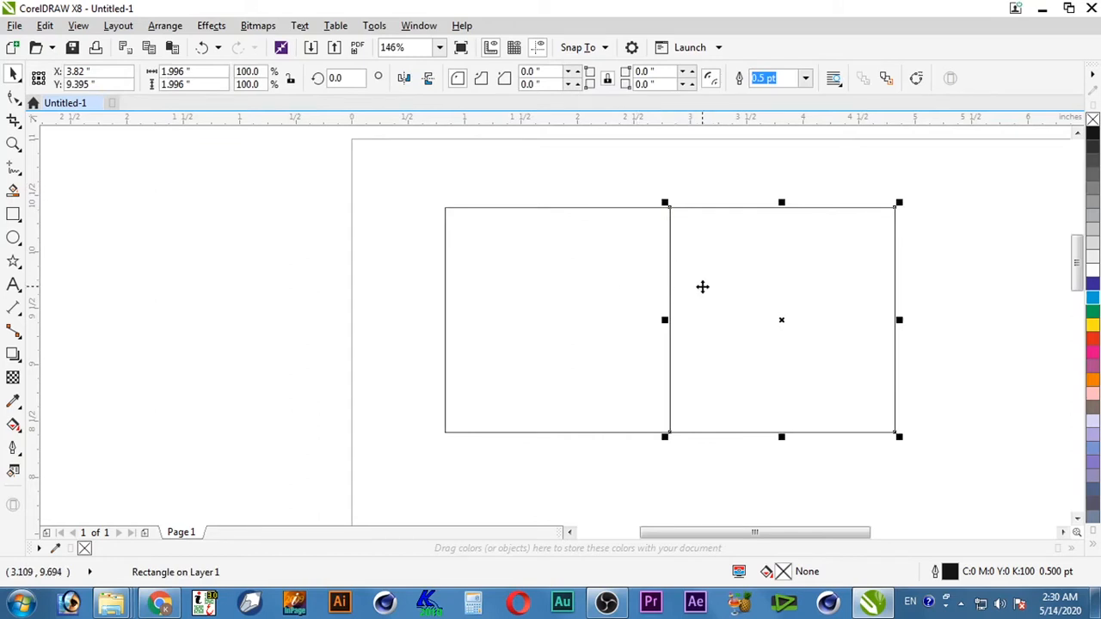
{"action": "left_click", "coordinate": [698, 245]}
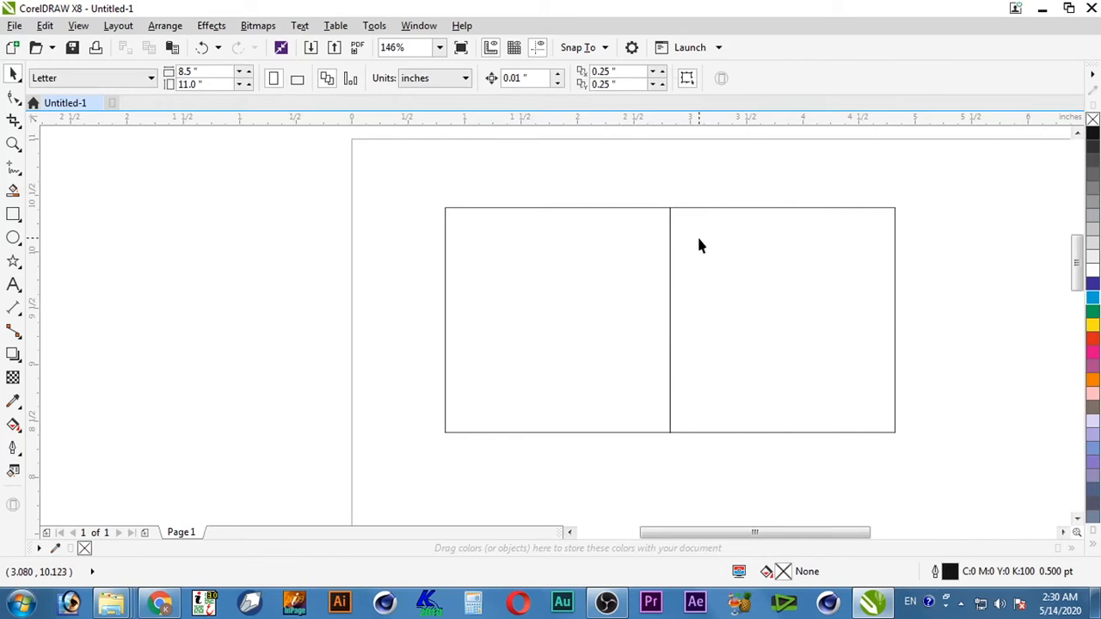
{"action": "key", "text": "ctrl+z"}
- Create a mirrored copy of the square directly against its right side, and undo it
{"action": "left_click", "coordinate": [588, 179]}
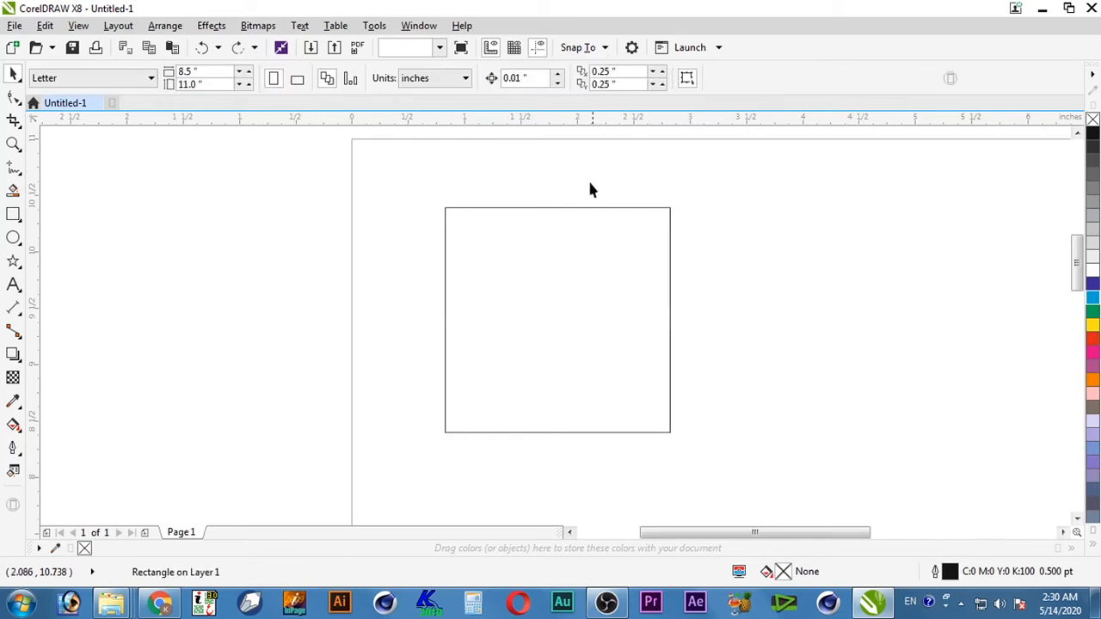
{"action": "left_click", "coordinate": [592, 208]}
{"action": "left_click_drag", "start_coordinate": [440, 319], "coordinate": [714, 342]}
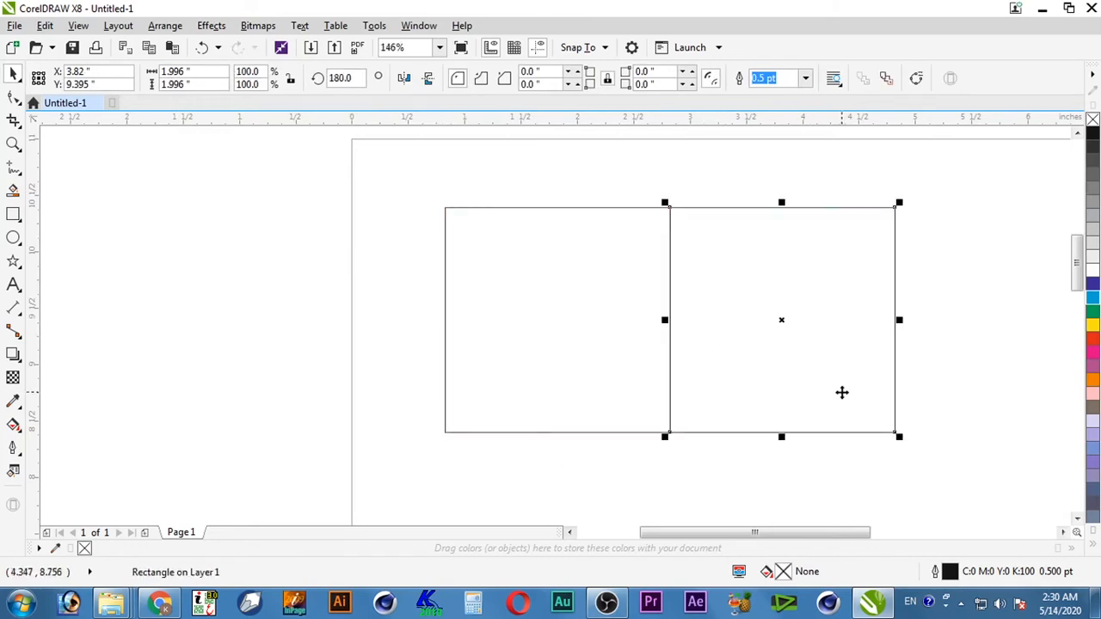
{"action": "key", "text": "ctrl+z"}
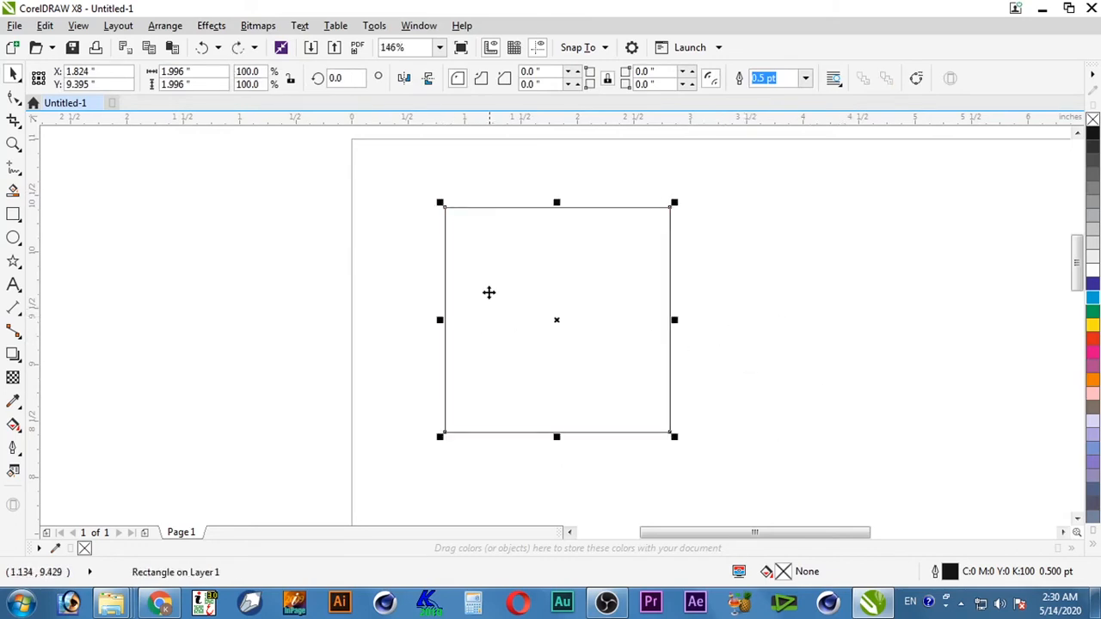
- Try to shift the square by its left edge to the original's right edge, and undo the attempts
{"action": "left_click_drag", "start_coordinate": [445, 278], "coordinate": [688, 278]}
{"action": "mouse_move", "coordinate": [690, 282]}
{"action": "left_mouse_down"}
{"action": "mouse_move", "coordinate": [693, 295]}
{"action": "mouse_move", "coordinate": [709, 287]}
{"action": "mouse_move", "coordinate": [611, 288]}
{"action": "mouse_move", "coordinate": [747, 247]}
{"action": "mouse_move", "coordinate": [725, 442]}
{"action": "mouse_move", "coordinate": [715, 255]}
{"action": "mouse_move", "coordinate": [648, 293]}
{"action": "mouse_move", "coordinate": [743, 288]}
{"action": "mouse_move", "coordinate": [626, 295]}
{"action": "mouse_move", "coordinate": [688, 293]}
{"action": "left_mouse_up"}
{"action": "key", "text": "ctrl+z"}
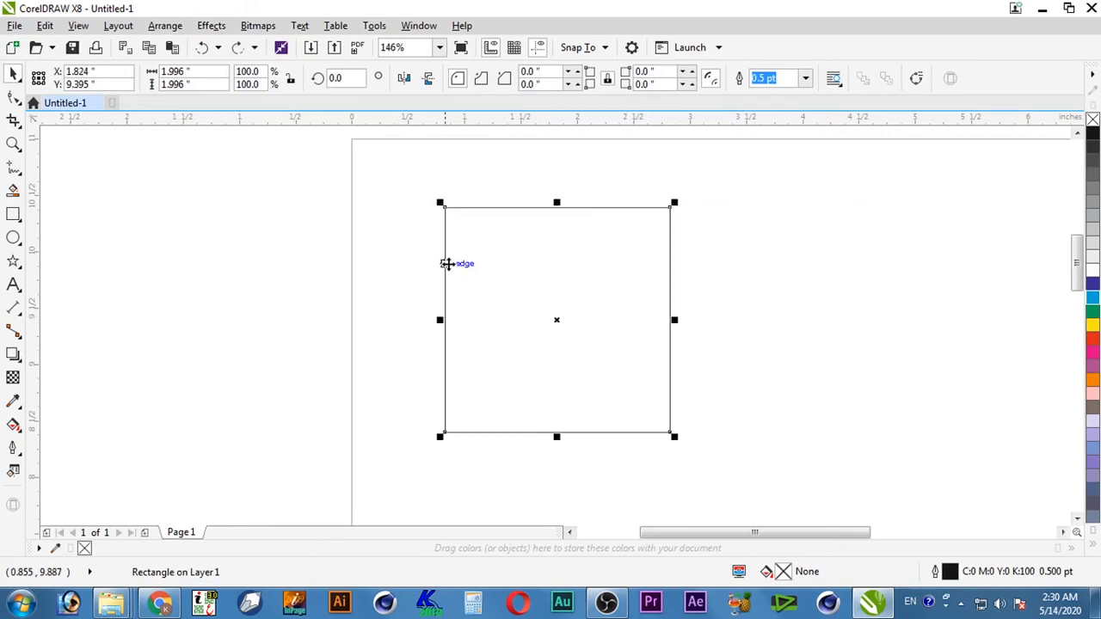
{"action": "left_click_drag", "start_coordinate": [445, 256], "coordinate": [676, 269]}
{"action": "key", "text": "ctrl+z"}
- Snap a copy of the square edge to edge on the original's right side, and undo the copy
{"action": "left_click_drag", "start_coordinate": [442, 248], "coordinate": [671, 250]}
{"action": "left_click", "coordinate": [737, 175]}
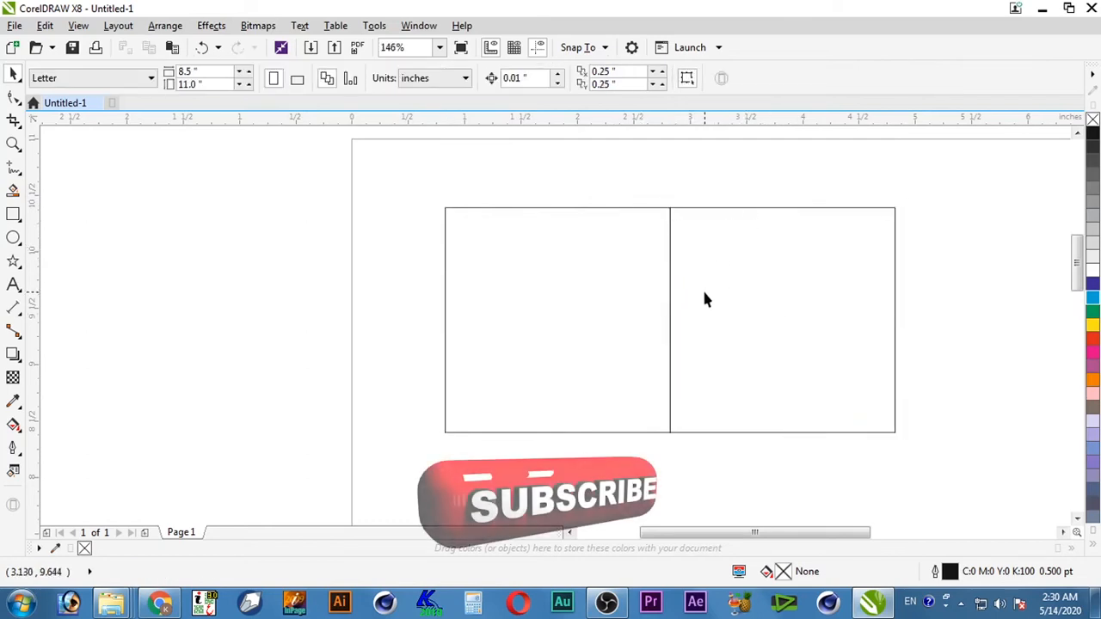
{"action": "key", "text": "ctrl+z"}
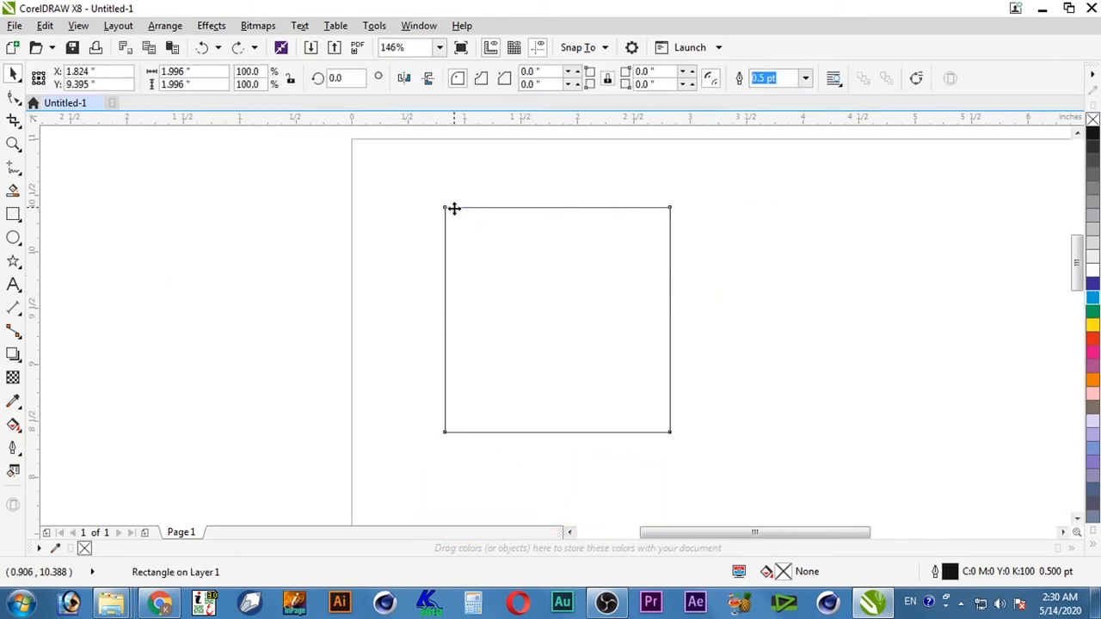
- Place a copy of the square with its upper-left corner snapped to the original's lower-right corner
{"action": "left_click_drag", "start_coordinate": [443, 206], "coordinate": [670, 432]}
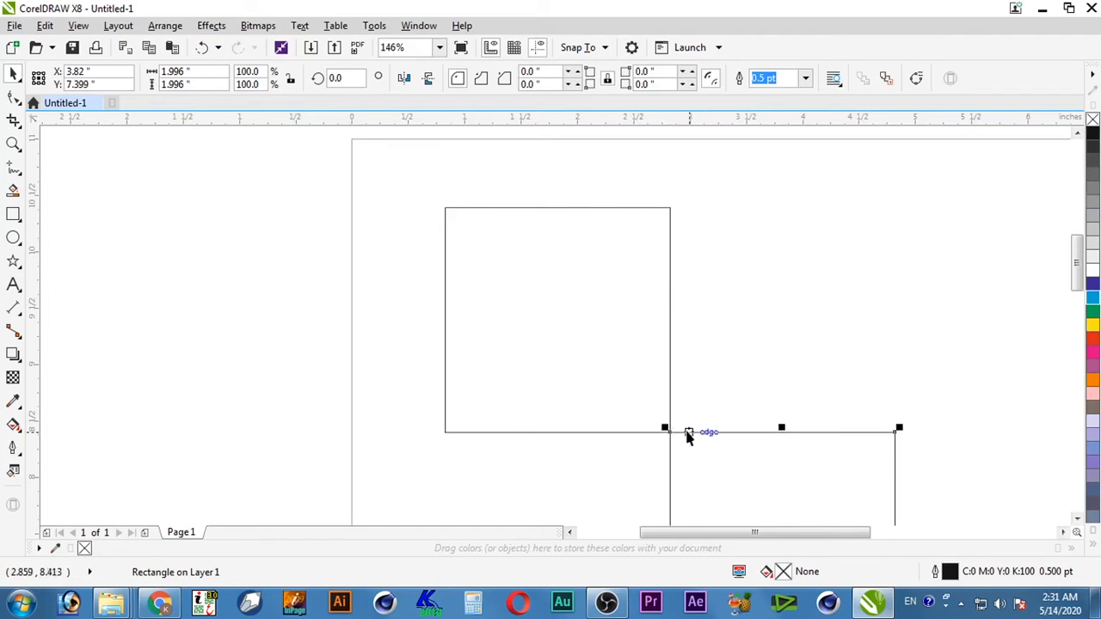
{"action": "left_click", "coordinate": [715, 411]}
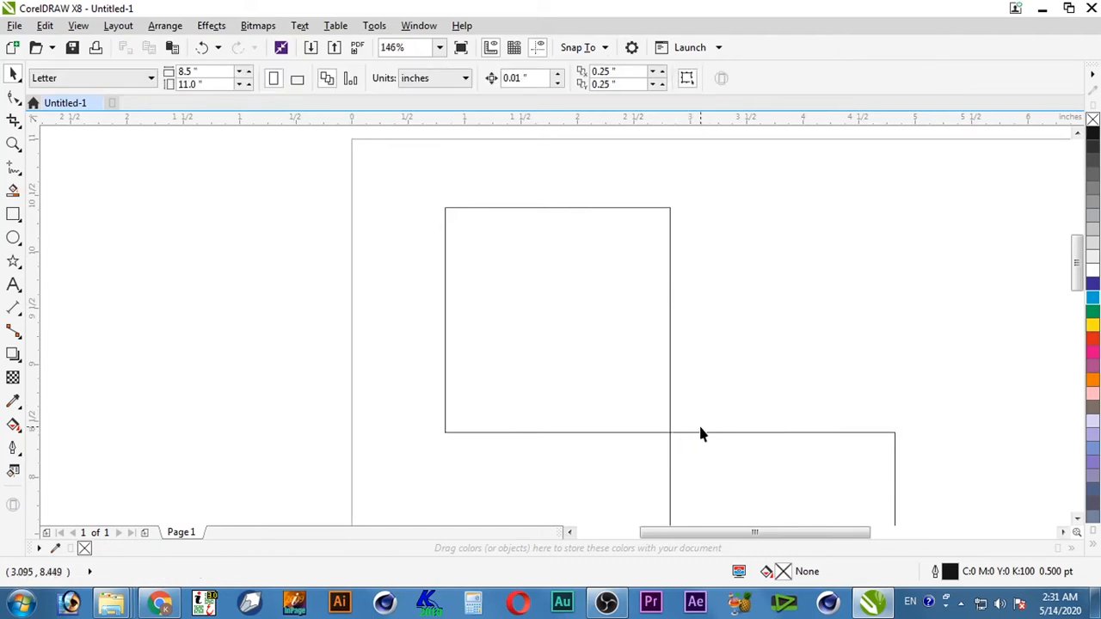
- Undo the corner-snapped copy and place a loose copy of the square to the right of the original, slightly lower
{"action": "key", "text": "ctrl+z"}
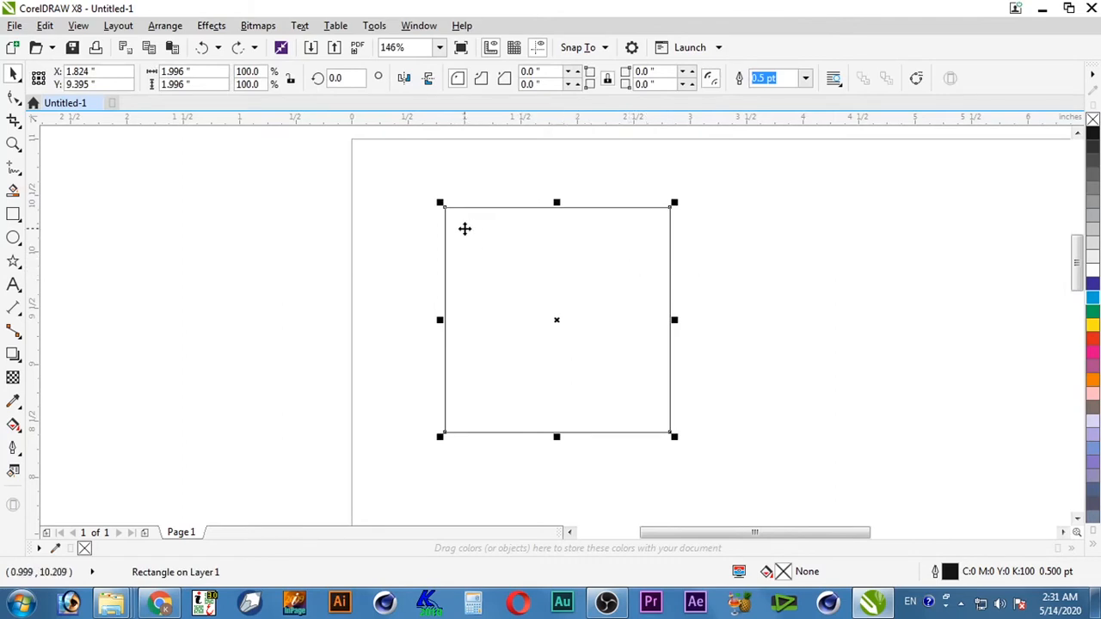
{"action": "right_click", "coordinate": [889, 359]}
{"action": "left_click_drag", "start_coordinate": [465, 229], "coordinate": [799, 311]}
{"action": "left_click", "coordinate": [845, 226]}
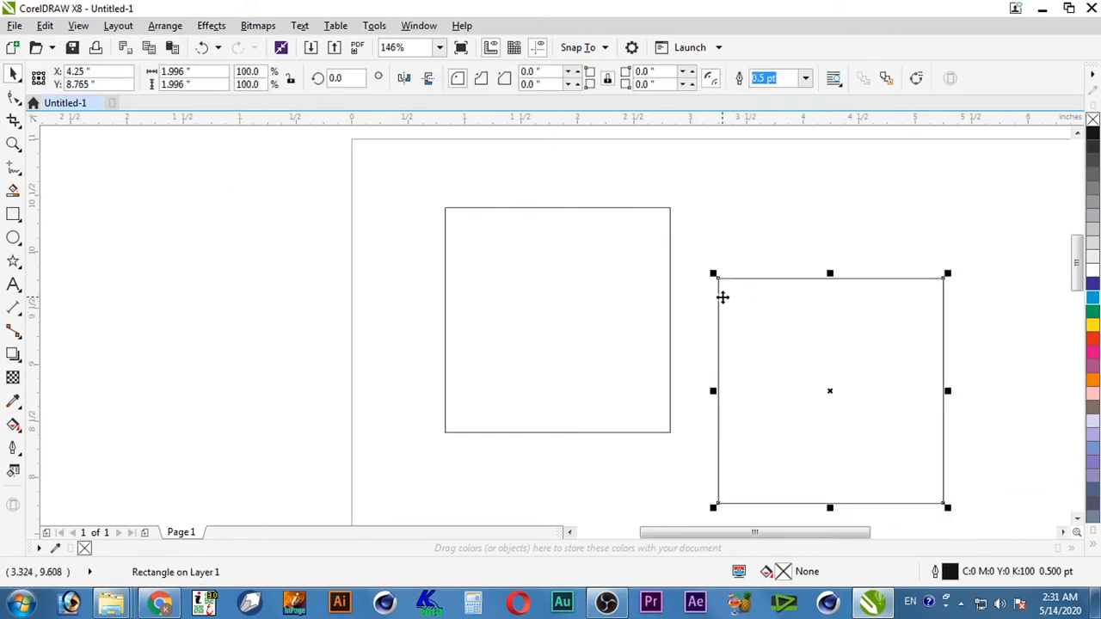
- Snap the copied square by its left edge to the original's right edge, and undo the move
{"action": "left_click_drag", "start_coordinate": [719, 298], "coordinate": [670, 345]}
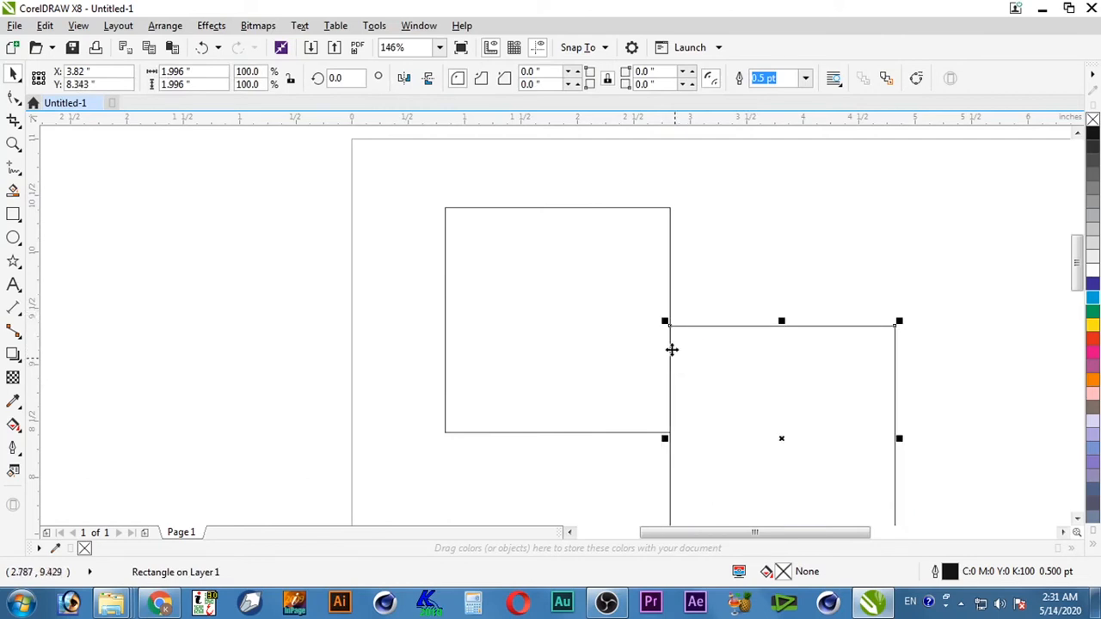
{"action": "key", "text": "ctrl+z"}
{"action": "left_click", "coordinate": [766, 325]}
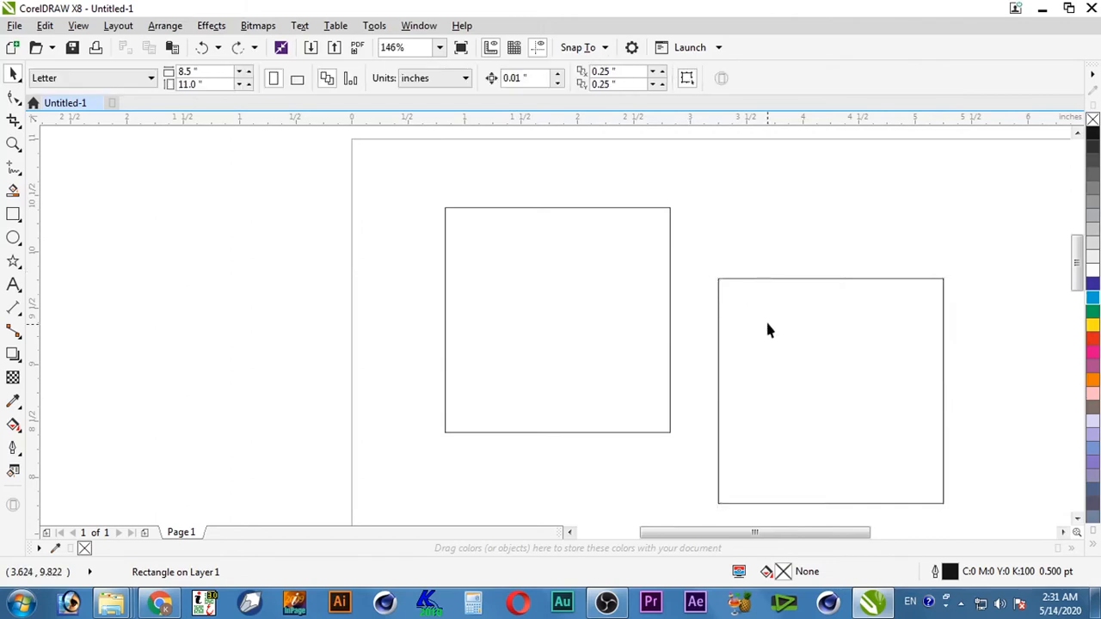
- Move the copied square by its left edge onto the original's vertical centre line, and undo the move
{"action": "left_click", "coordinate": [760, 275]}
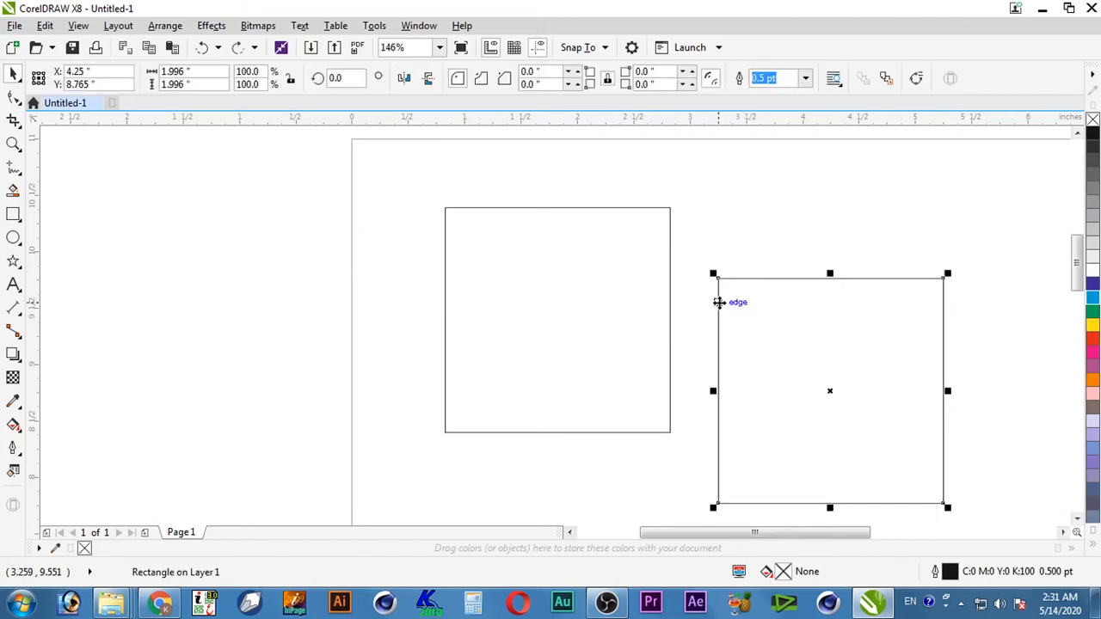
{"action": "left_click_drag", "start_coordinate": [718, 303], "coordinate": [559, 327]}
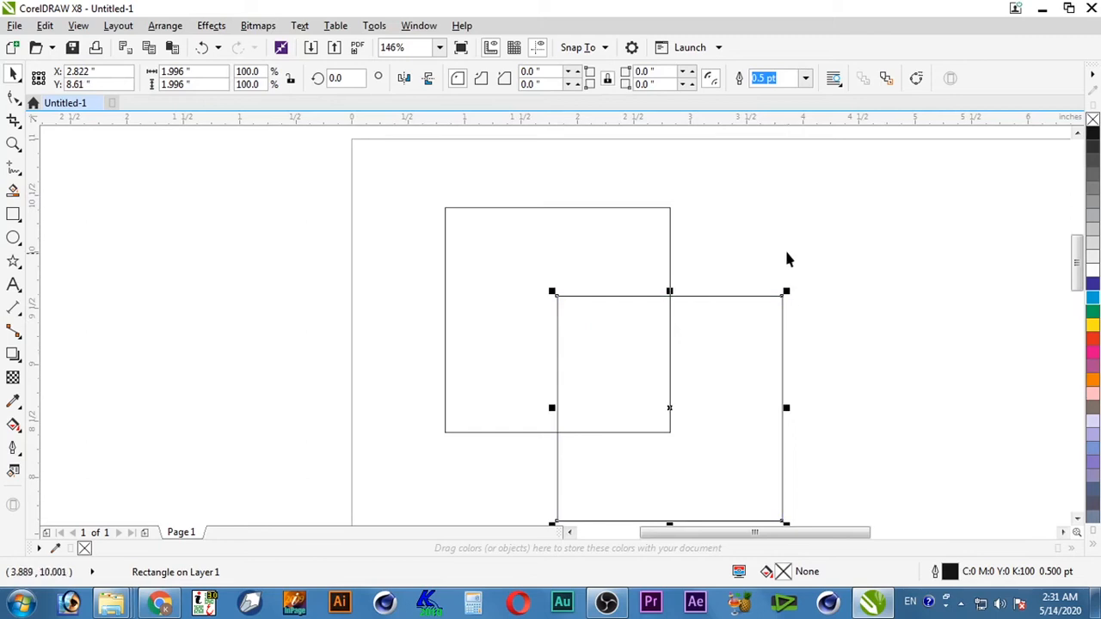
{"action": "key", "text": "ctrl+z"}
{"action": "left_click", "coordinate": [745, 223]}
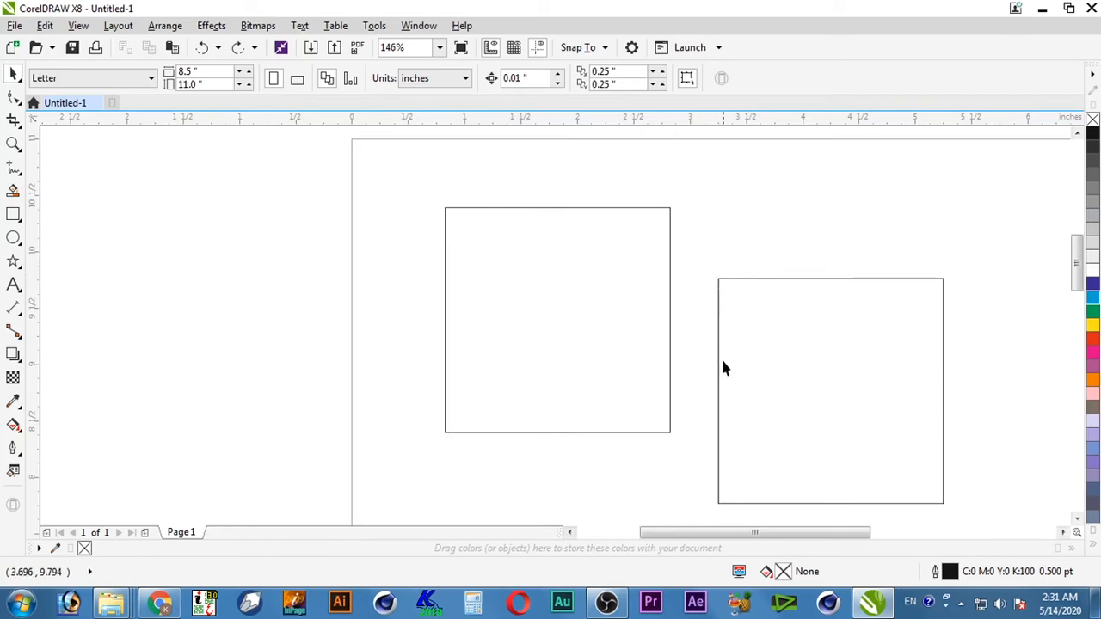
- Snap the copied square's upper-left corner to the midpoint of the original's right edge, and undo the move
{"action": "left_click", "coordinate": [719, 280]}
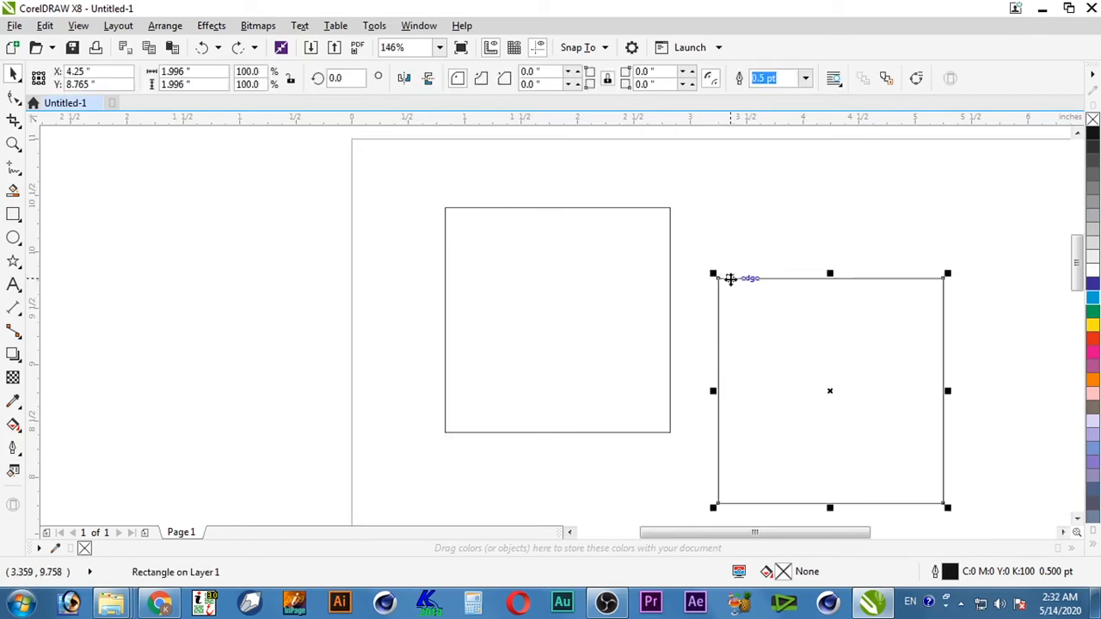
{"action": "left_click_drag", "start_coordinate": [719, 280], "coordinate": [670, 320]}
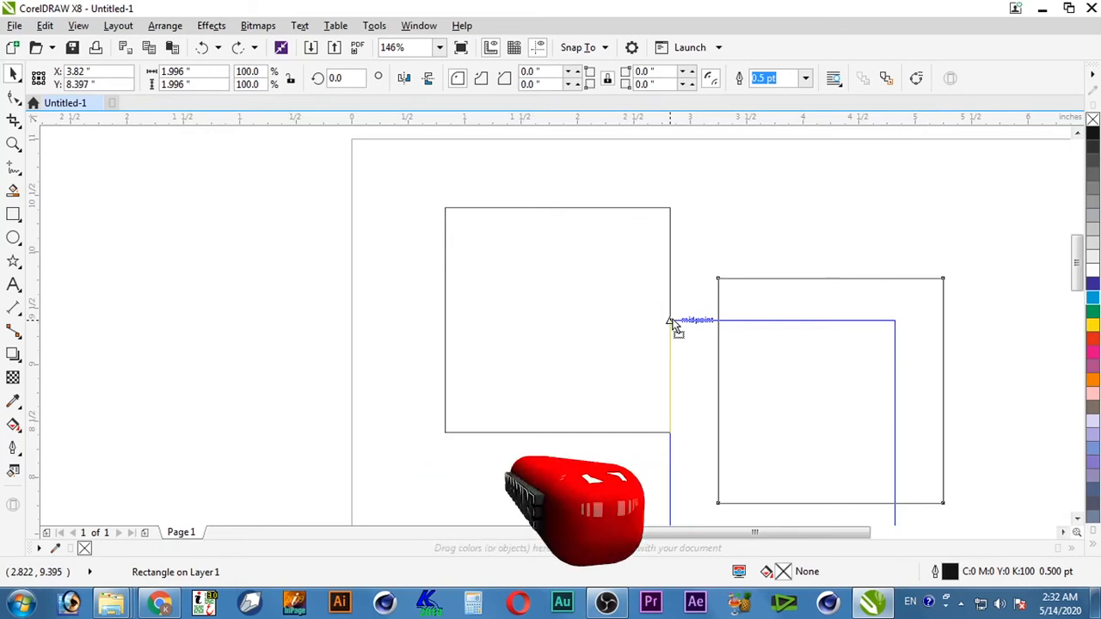
{"action": "left_click_drag", "start_coordinate": [671, 320], "coordinate": [671, 321]}
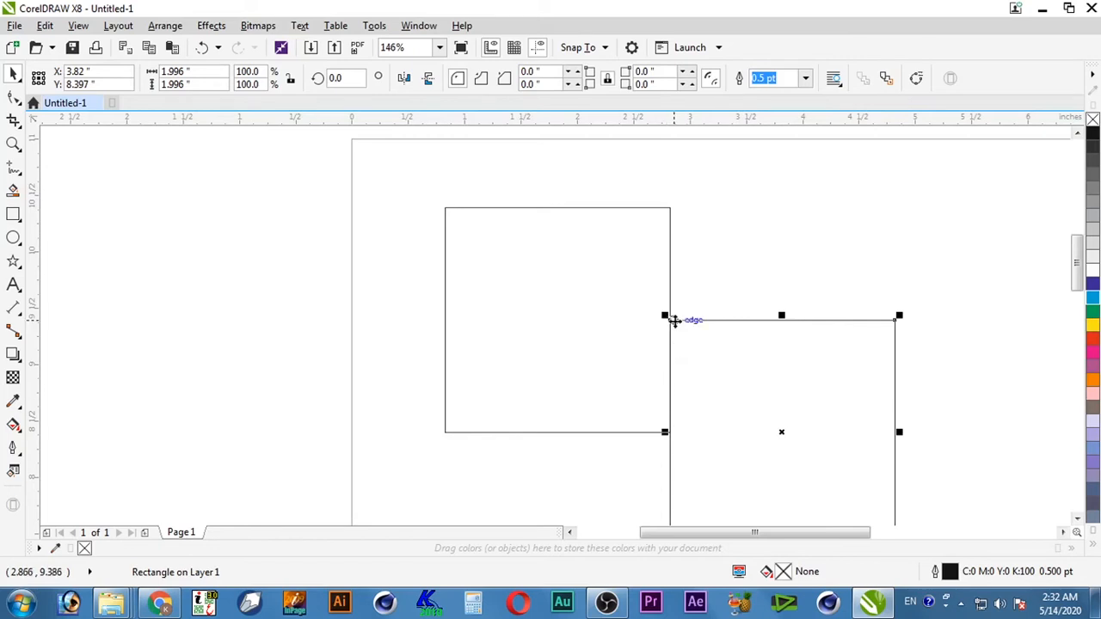
{"action": "left_click", "coordinate": [746, 313]}
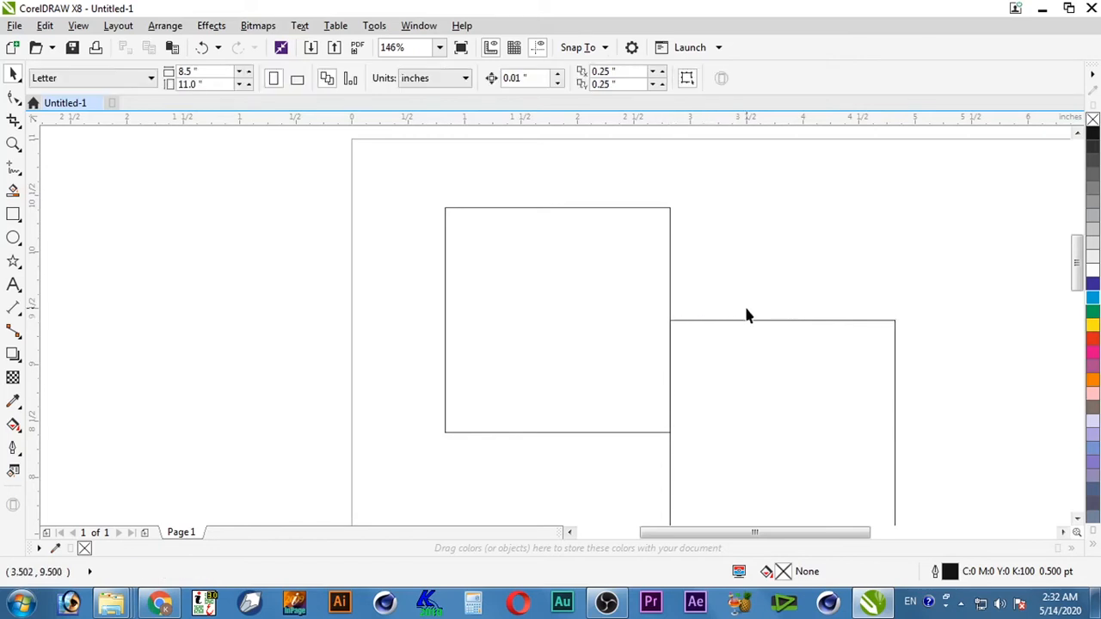
{"action": "key", "text": "ctrl+z"}
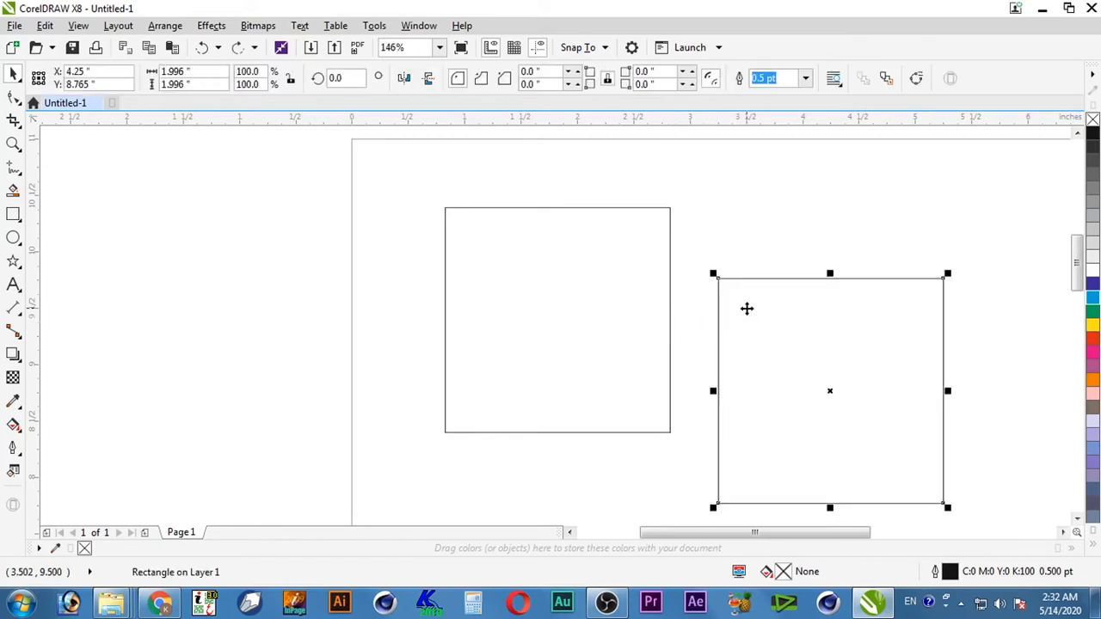
{"action": "left_click", "coordinate": [800, 230]}
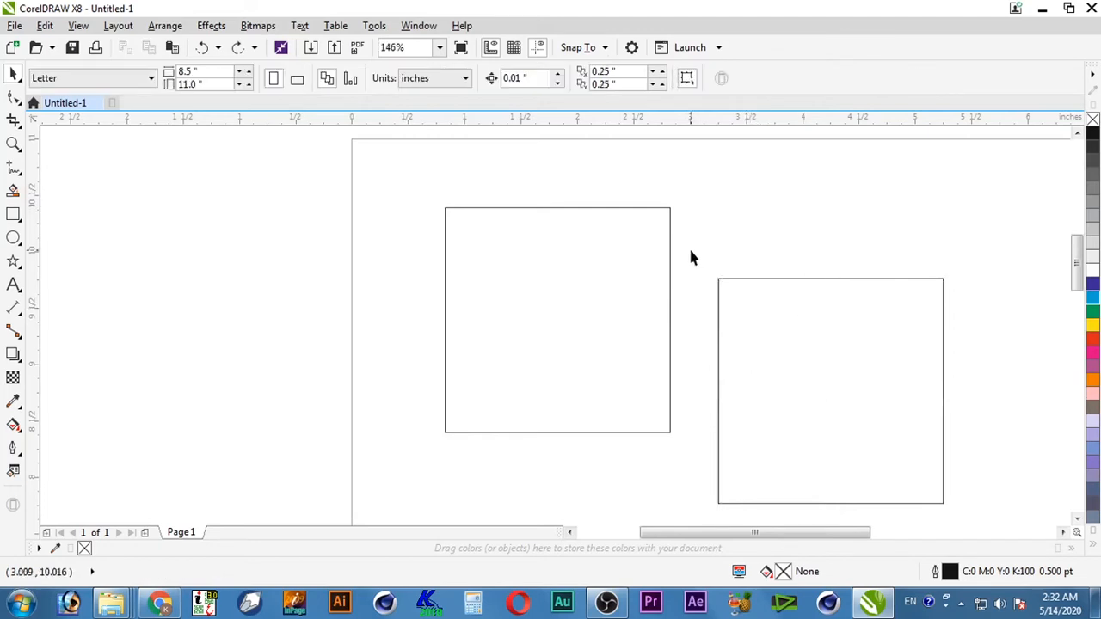
- Delete the copied square on the right, keeping only the original square
{"action": "scroll", "coordinate": [688, 246], "scroll_direction": "down", "scroll_amount": 3}
{"action": "key", "text": "z"}
{"action": "left_click_drag", "start_coordinate": [526, 213], "coordinate": [997, 405]}
{"action": "left_click", "coordinate": [679, 398]}
{"action": "key", "text": "Delete"}
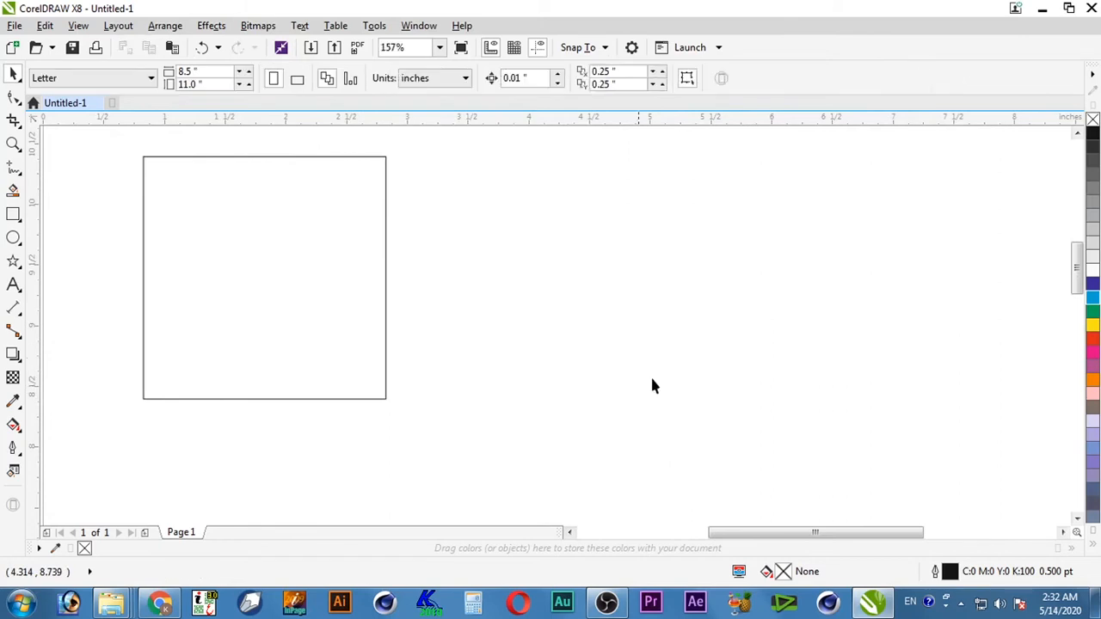
- Place a copy of the square edge to edge against the original's right side
{"action": "left_click", "coordinate": [164, 250]}
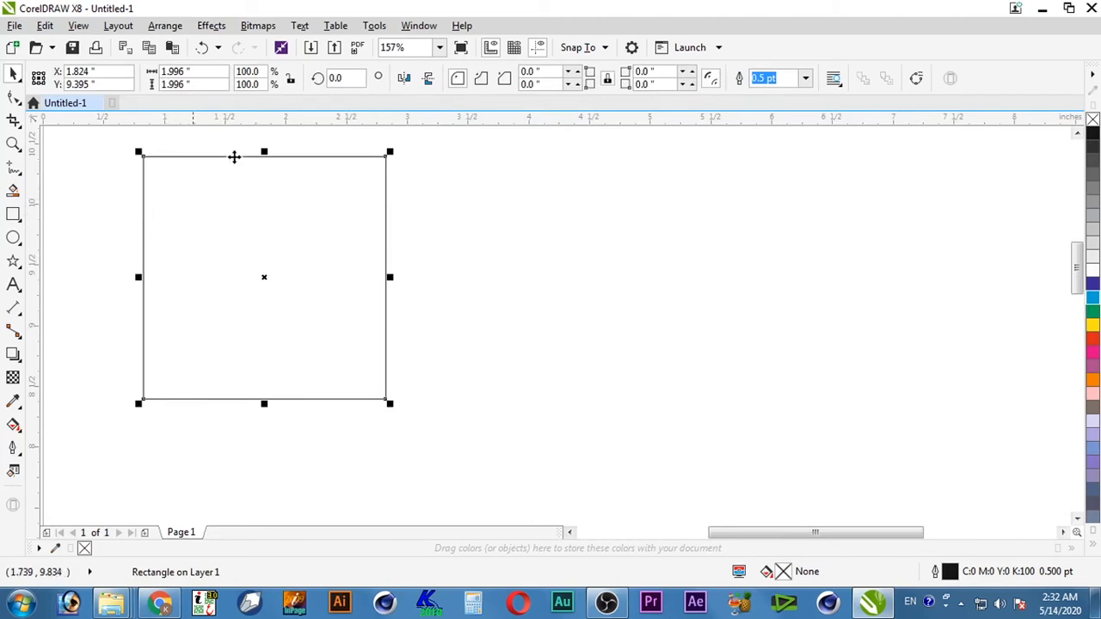
{"action": "left_click_drag", "start_coordinate": [143, 177], "coordinate": [385, 177]}
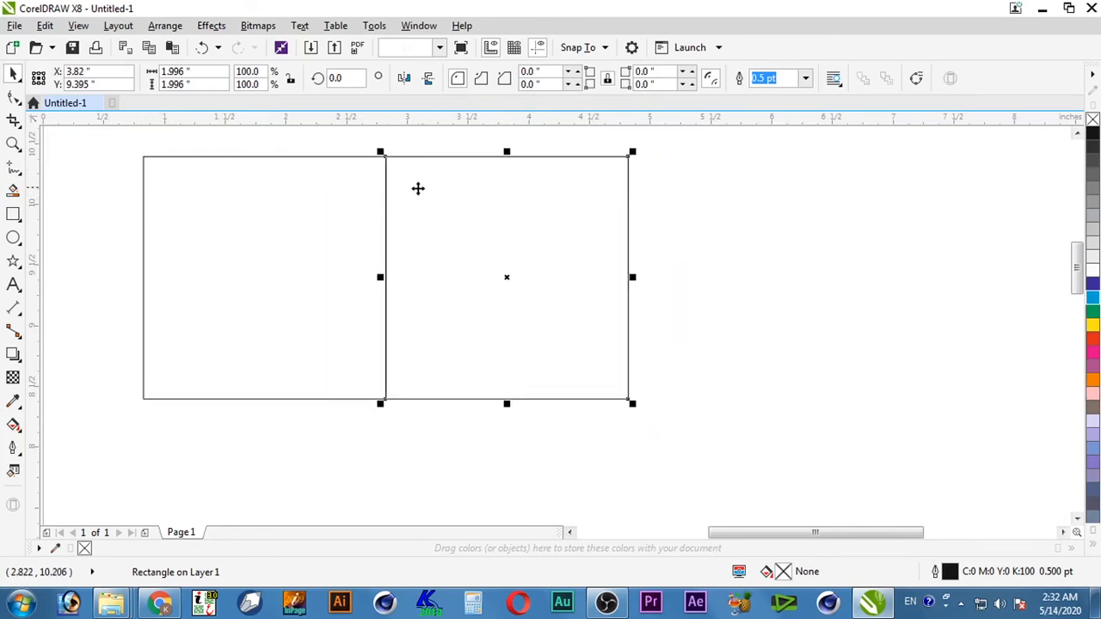
- Scale both squares together proportionally to half size, about 1.996 by 0.998 inches overall, keeping their upper-left corner in place
{"action": "scroll", "coordinate": [762, 239], "scroll_direction": "down", "scroll_amount": 2}
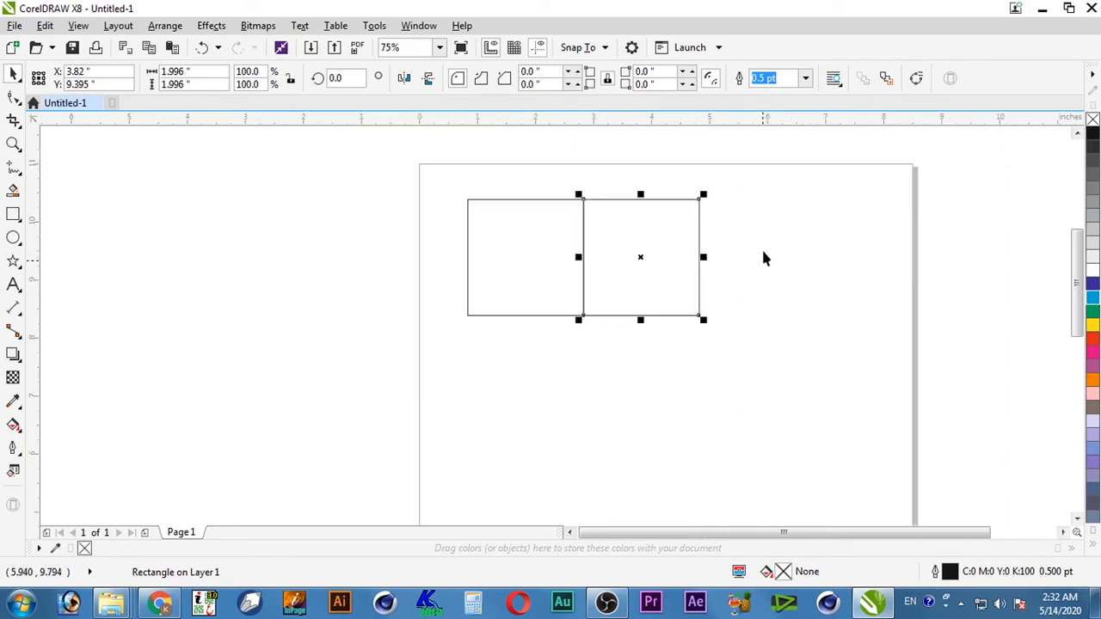
{"action": "left_click_drag", "start_coordinate": [761, 356], "coordinate": [411, 180]}
{"action": "left_click", "coordinate": [702, 327]}
{"action": "left_click_drag", "start_coordinate": [701, 329], "coordinate": [393, 143]}
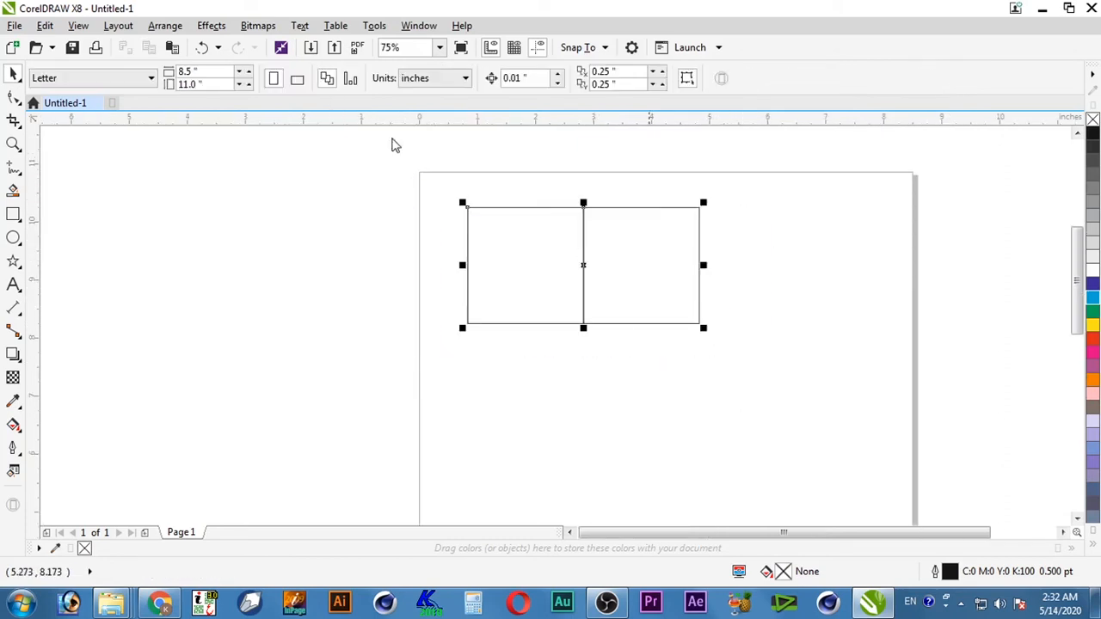
{"action": "left_click_drag", "start_coordinate": [706, 325], "coordinate": [601, 318]}
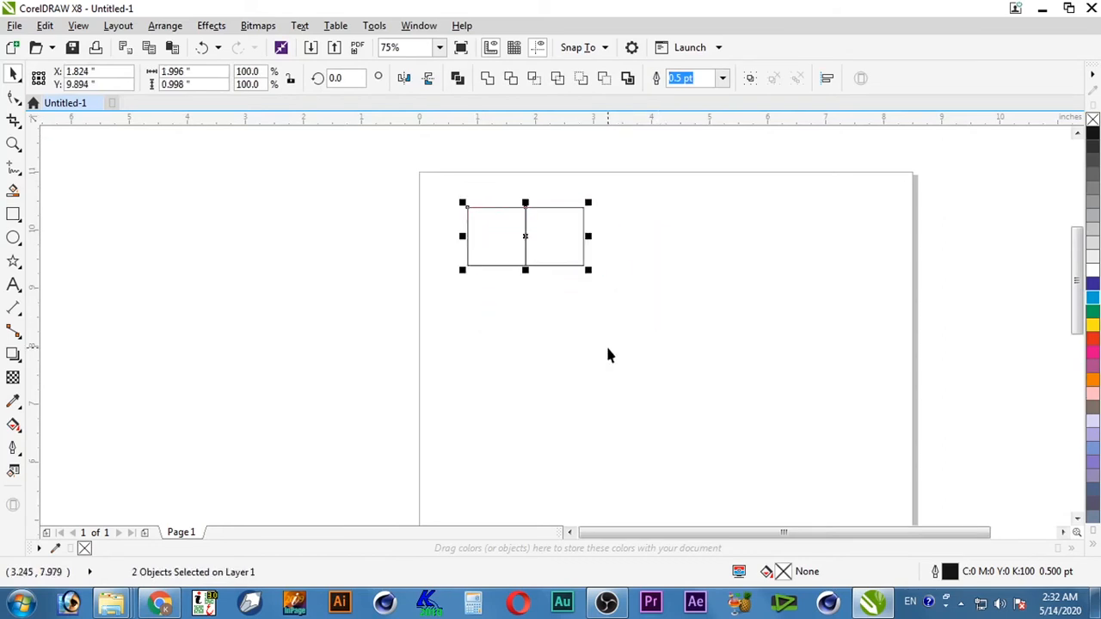
{"action": "left_click", "coordinate": [565, 290]}
- Fill the right square with black
{"action": "left_click", "coordinate": [563, 248]}
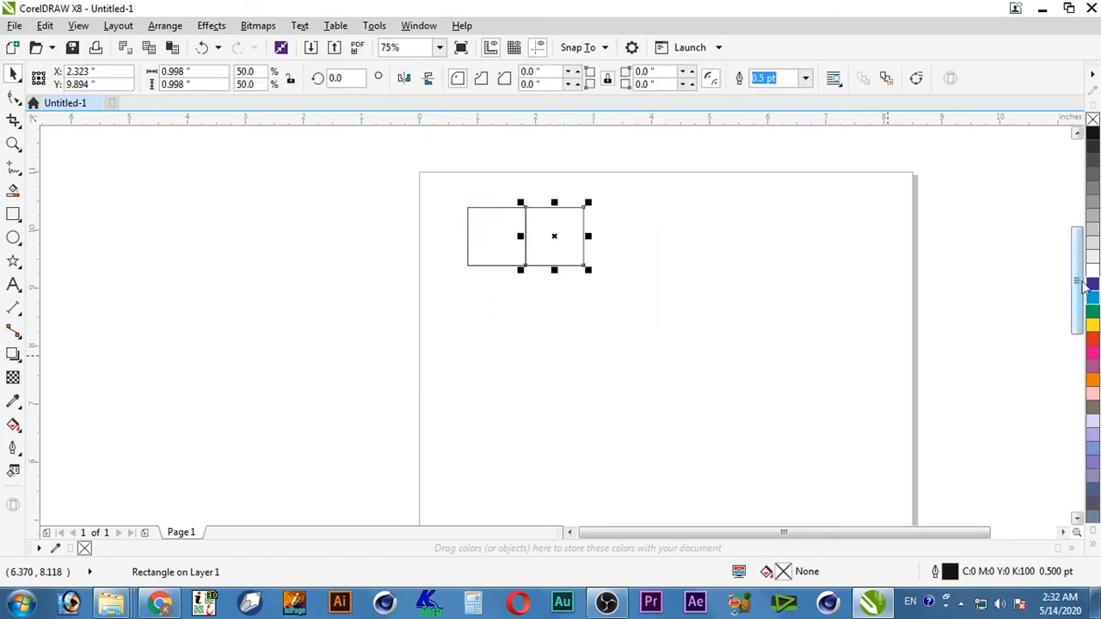
{"action": "left_click", "coordinate": [1093, 135]}
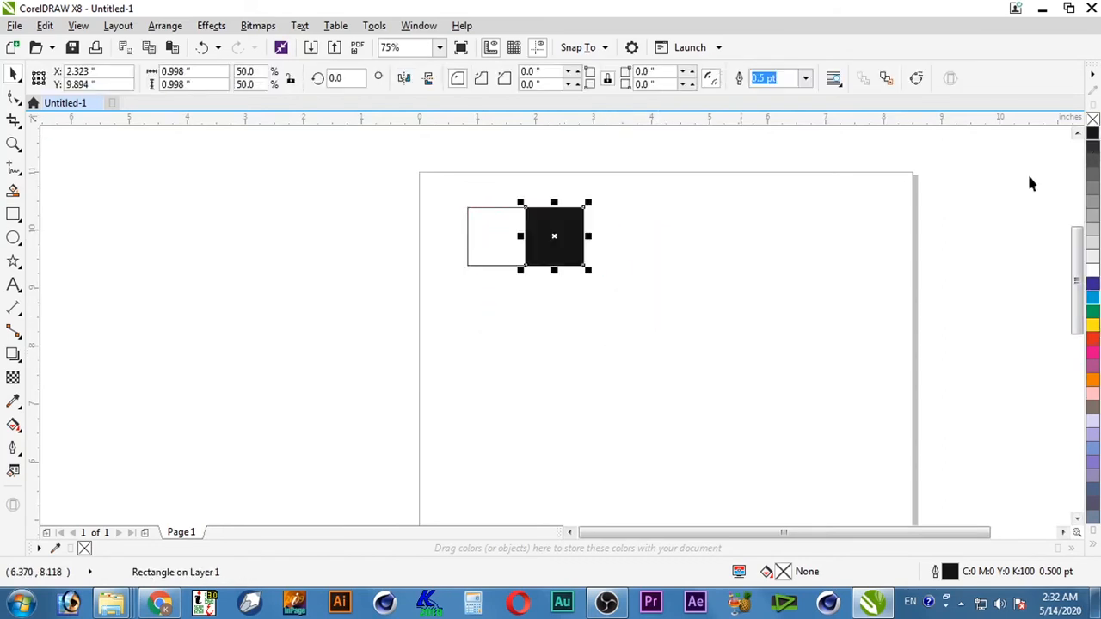
{"action": "left_click", "coordinate": [668, 260]}
- Snap a copy of the black square against its own right edge, and undo the copy
{"action": "left_click", "coordinate": [548, 248]}
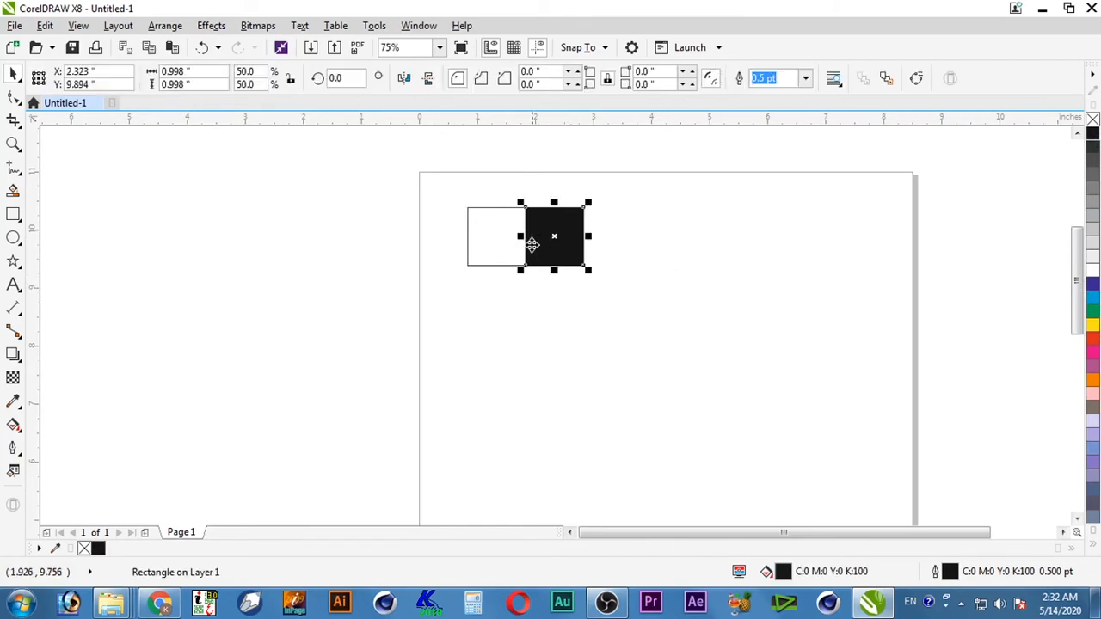
{"action": "left_click_drag", "start_coordinate": [527, 227], "coordinate": [583, 227]}
{"action": "right_click", "coordinate": [583, 227]}
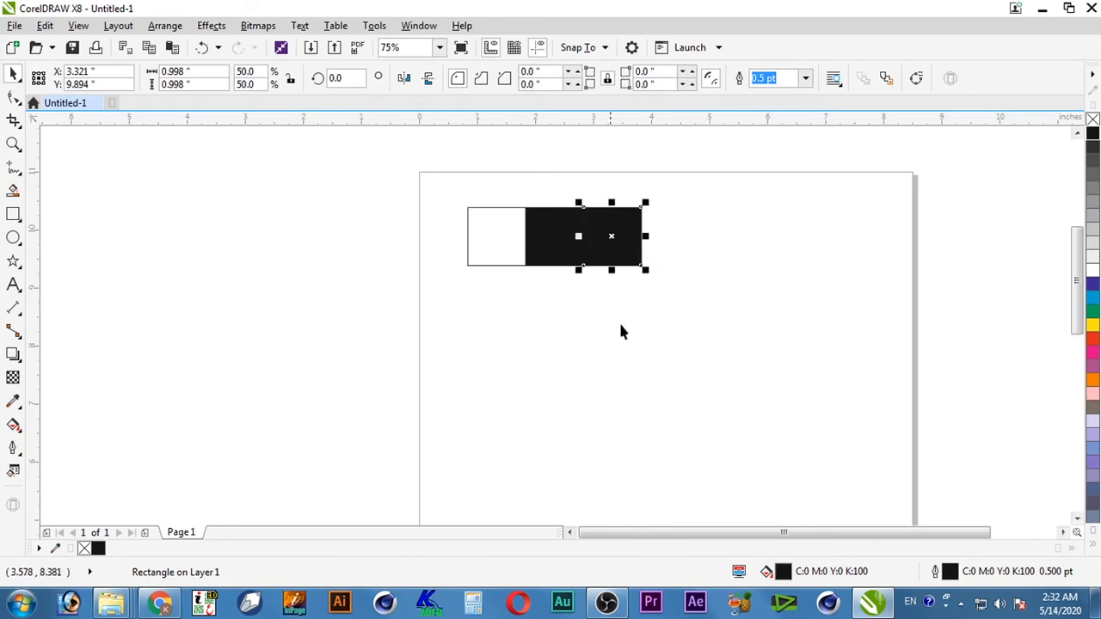
{"action": "key", "text": "ctrl+z"}
- Extend the row to four alternating squares by snapping a copy of the white square and one of the black square edge to edge
{"action": "left_click", "coordinate": [477, 235]}
{"action": "left_click_drag", "start_coordinate": [471, 227], "coordinate": [584, 228]}
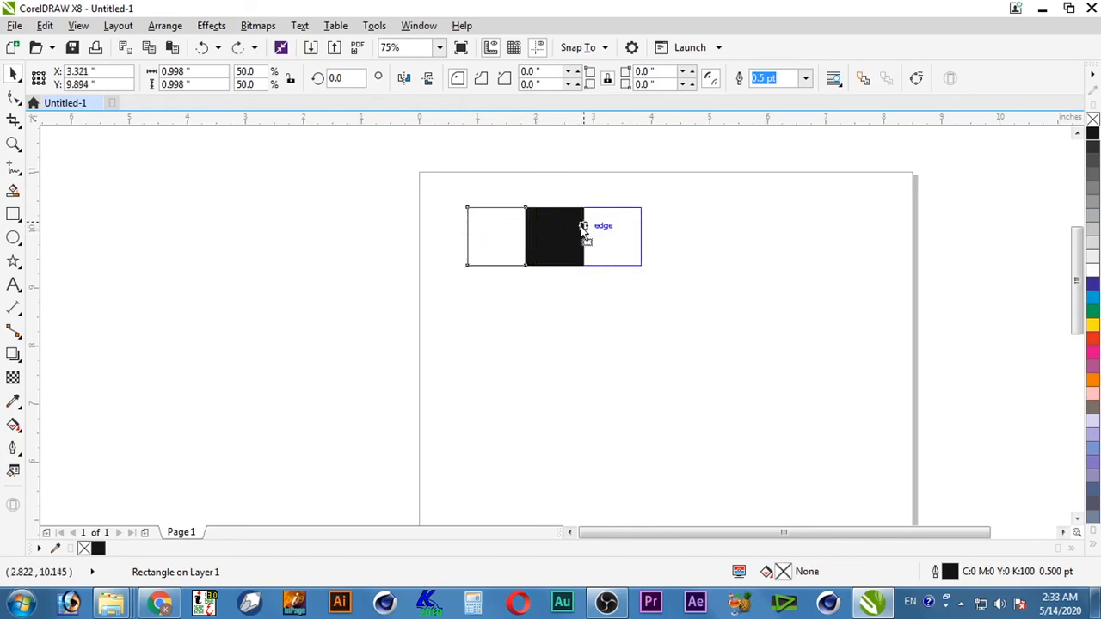
{"action": "right_click", "coordinate": [584, 228]}
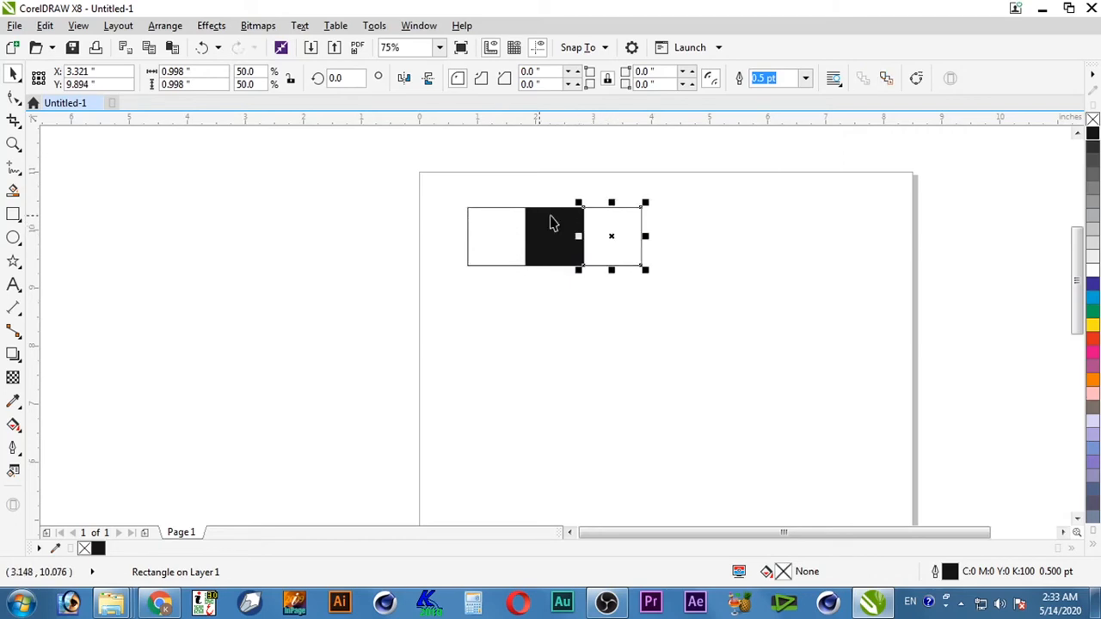
{"action": "left_click", "coordinate": [555, 225]}
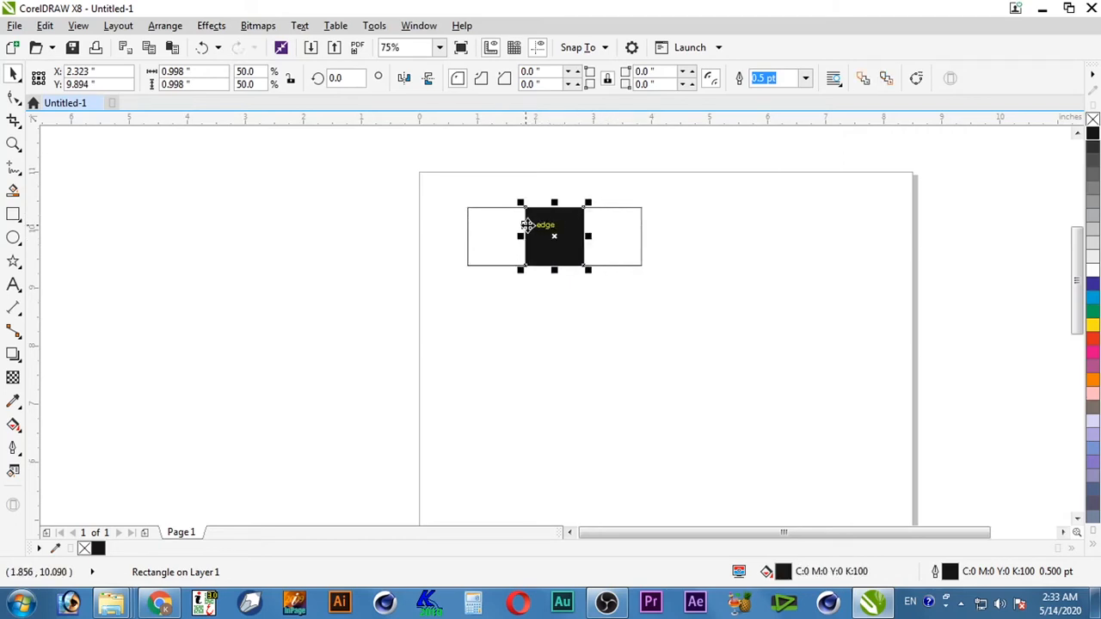
{"action": "left_click_drag", "start_coordinate": [533, 227], "coordinate": [644, 233]}
{"action": "right_click", "coordinate": [644, 233]}
- Duplicate the four-square row against its right end and scale all eight squares proportionally to about 85.6%
{"action": "left_click_drag", "start_coordinate": [740, 296], "coordinate": [705, 238]}
{"action": "right_click", "coordinate": [705, 238]}
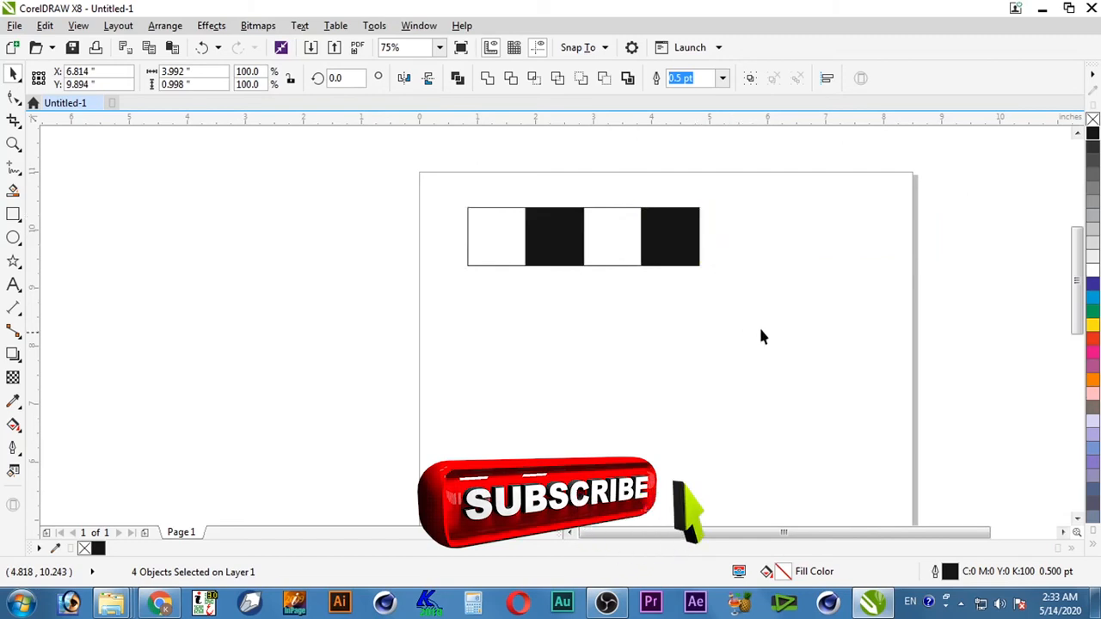
{"action": "left_click_drag", "start_coordinate": [963, 200], "coordinate": [407, 295]}
{"action": "left_click_drag", "start_coordinate": [939, 270], "coordinate": [869, 262]}
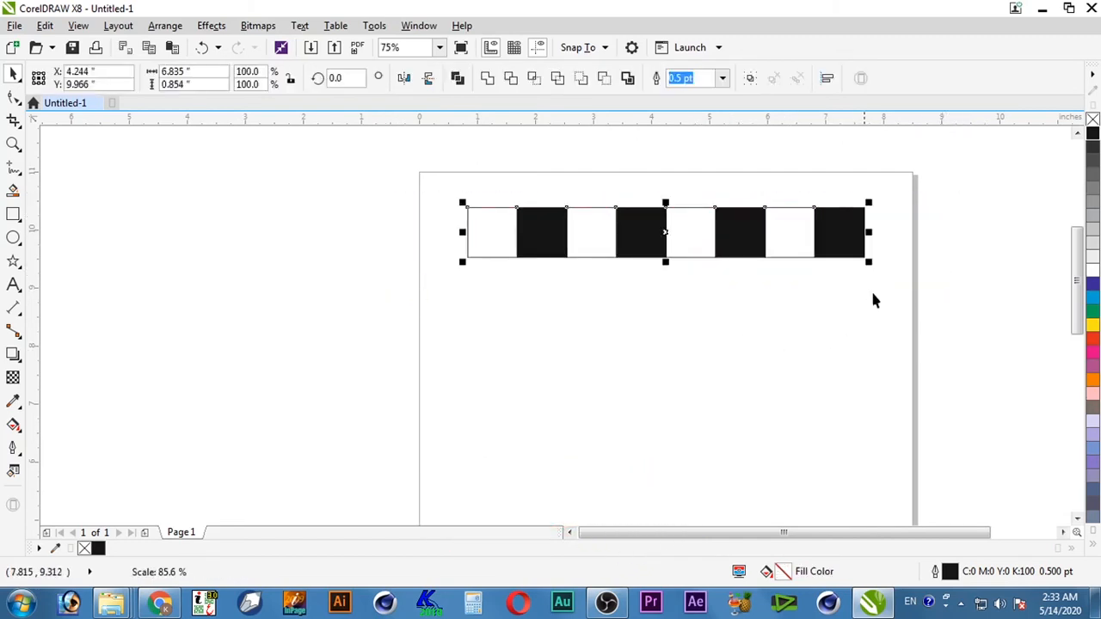
{"action": "left_click", "coordinate": [830, 339]}
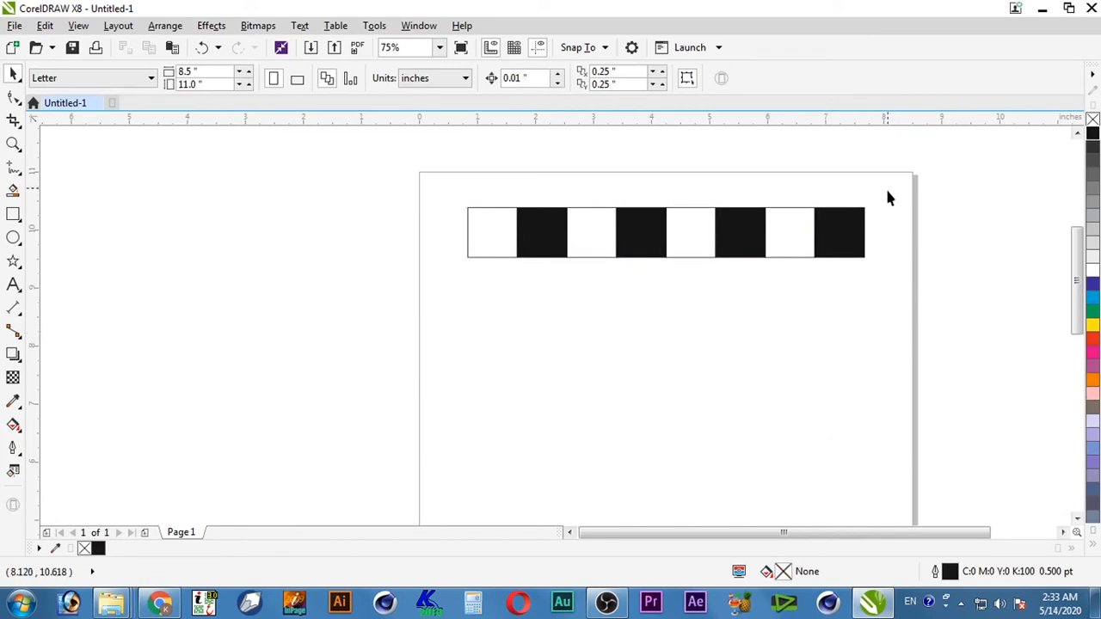
- Place a copy of the whole eight-square row directly below the first, snapped to its bottom edge
{"action": "left_click_drag", "start_coordinate": [887, 190], "coordinate": [425, 302]}
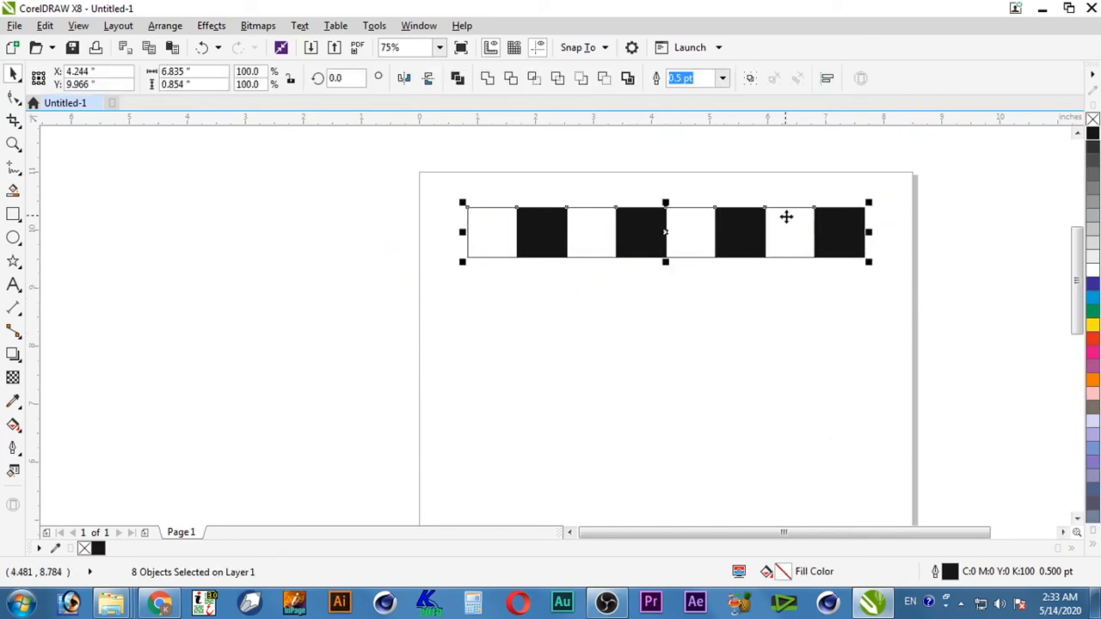
{"action": "left_click_drag", "start_coordinate": [788, 207], "coordinate": [789, 260]}
{"action": "right_click", "coordinate": [789, 260]}
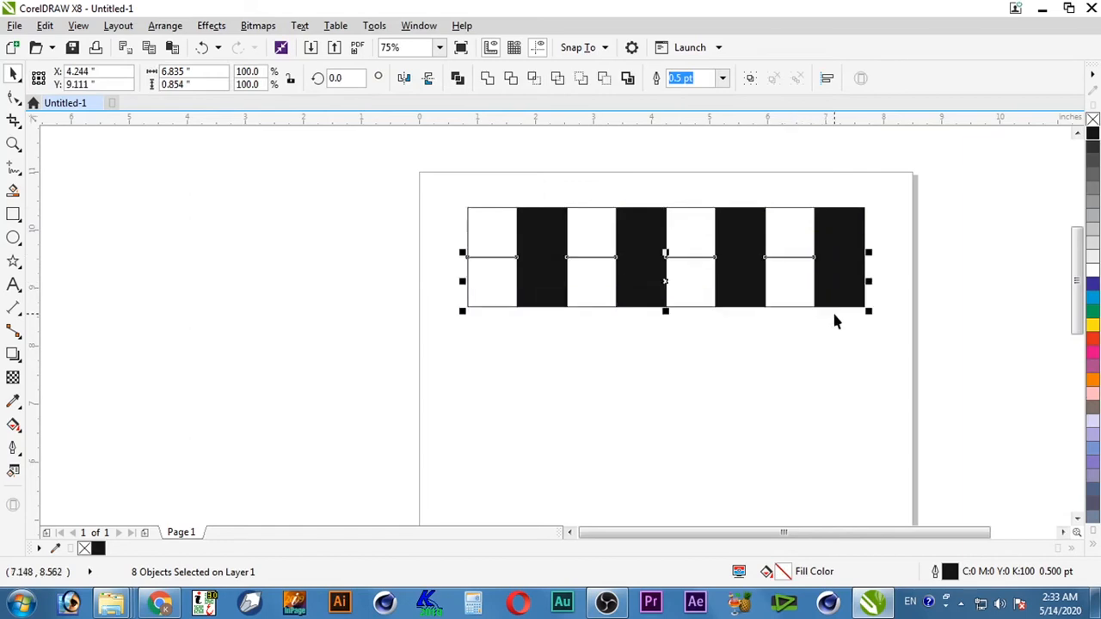
{"action": "left_click", "coordinate": [862, 361]}
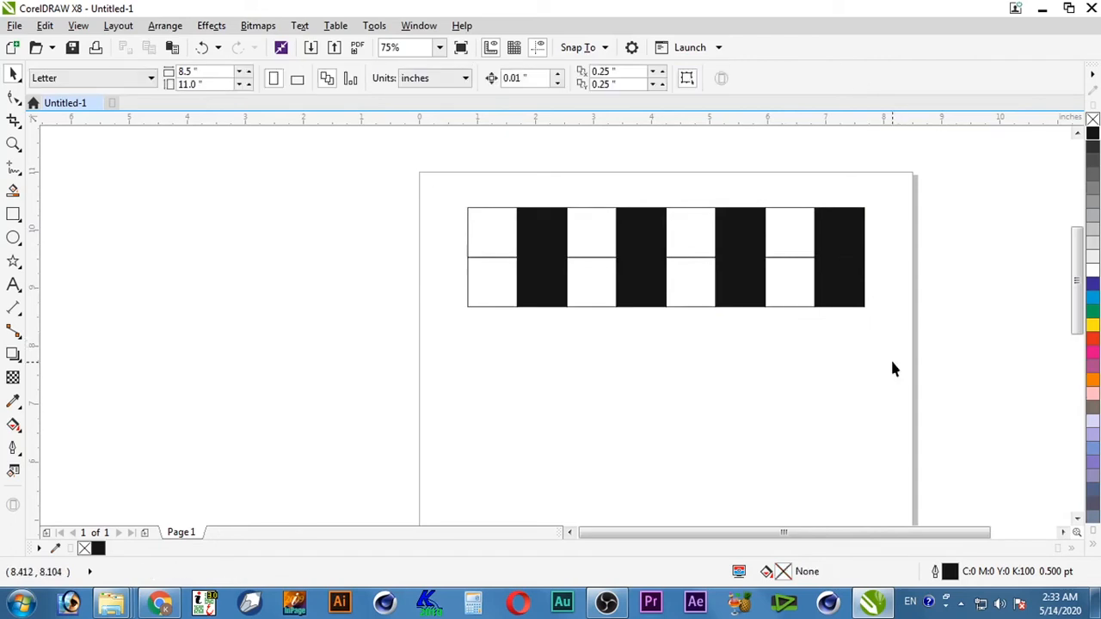
- Fill the four black squares in the second row with white
{"action": "left_click_drag", "start_coordinate": [893, 361], "coordinate": [392, 236]}
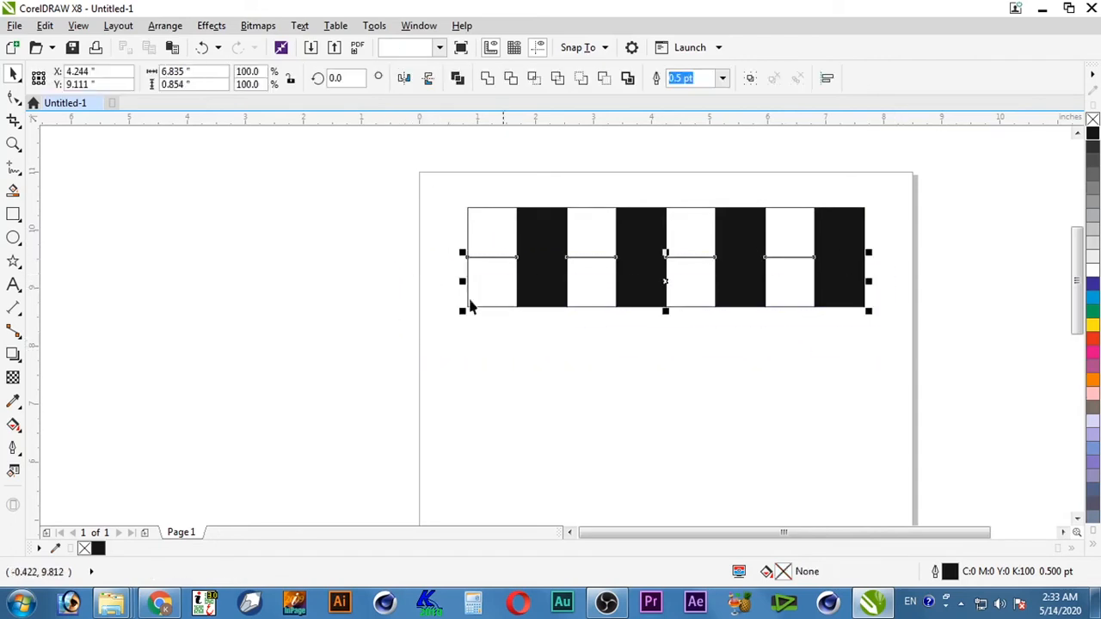
{"action": "left_click", "coordinate": [863, 360]}
{"action": "left_click", "coordinate": [842, 296]}
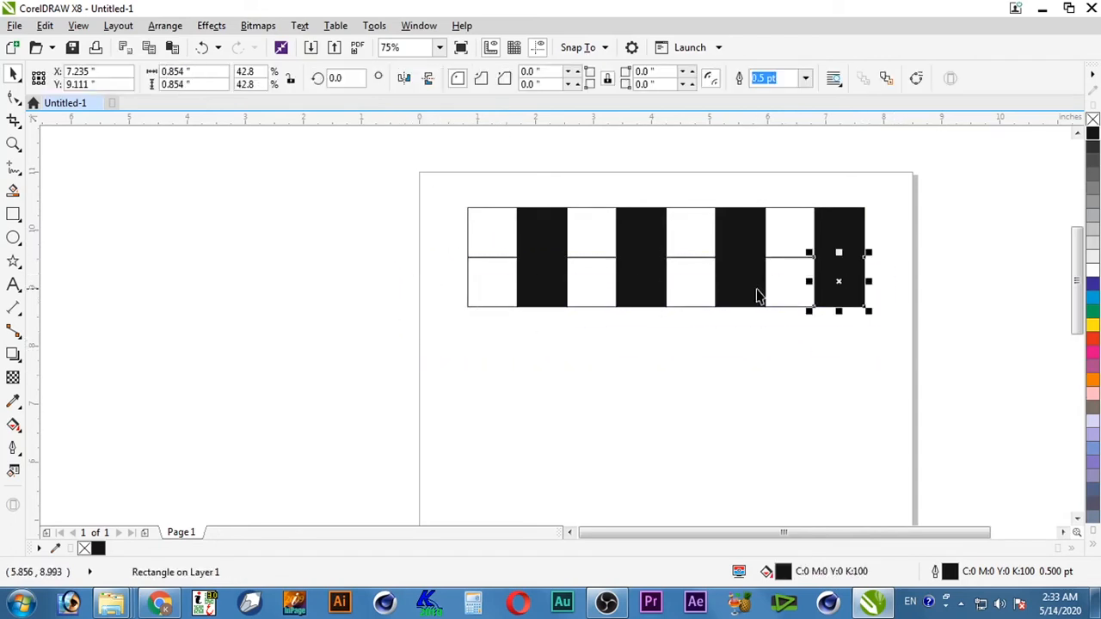
{"action": "left_click", "coordinate": [746, 297], "text": "shift"}
{"action": "left_click", "coordinate": [640, 295], "text": "shift"}
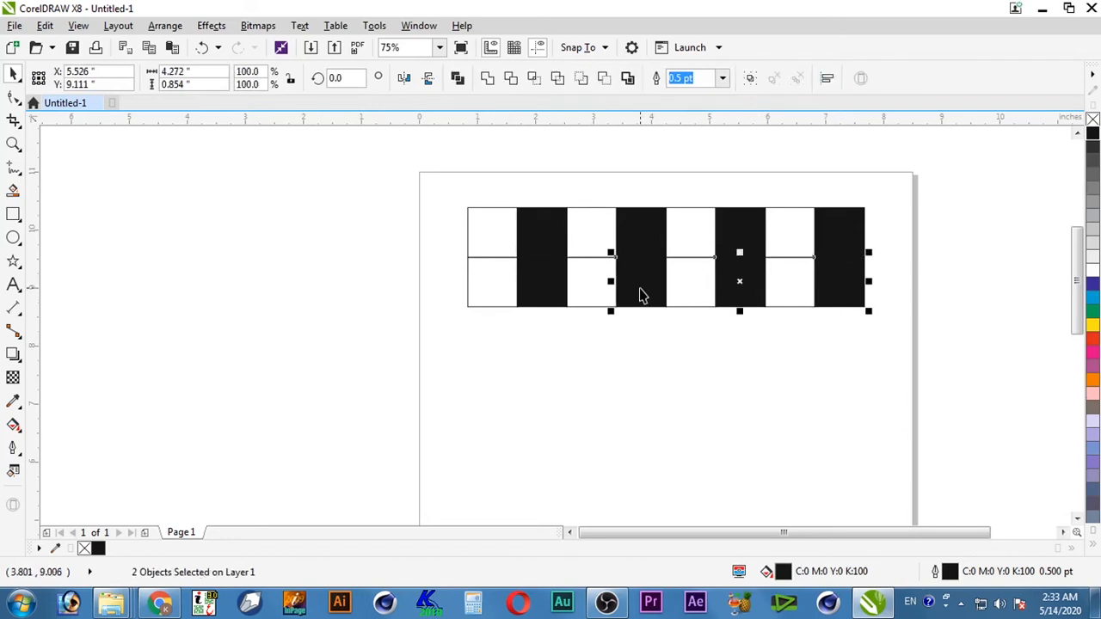
{"action": "left_click", "coordinate": [533, 292], "text": "shift"}
{"action": "left_click", "coordinate": [1092, 270]}
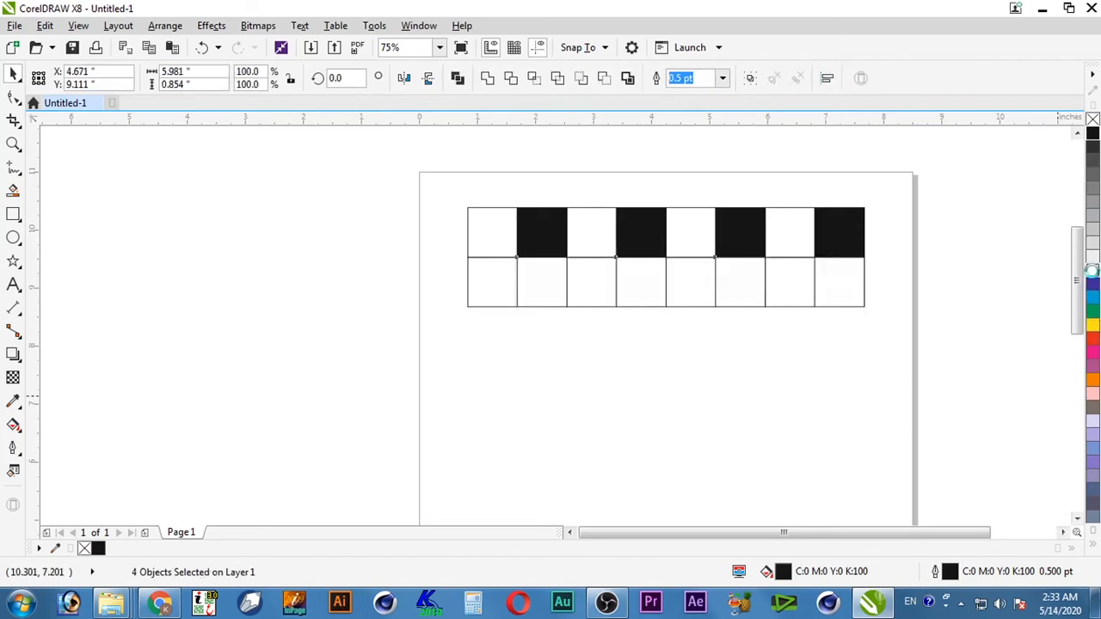
- Fill the first, third, fifth and seventh squares of the second row with black
{"action": "left_click", "coordinate": [793, 282]}
{"action": "left_click", "coordinate": [691, 281], "text": "shift"}
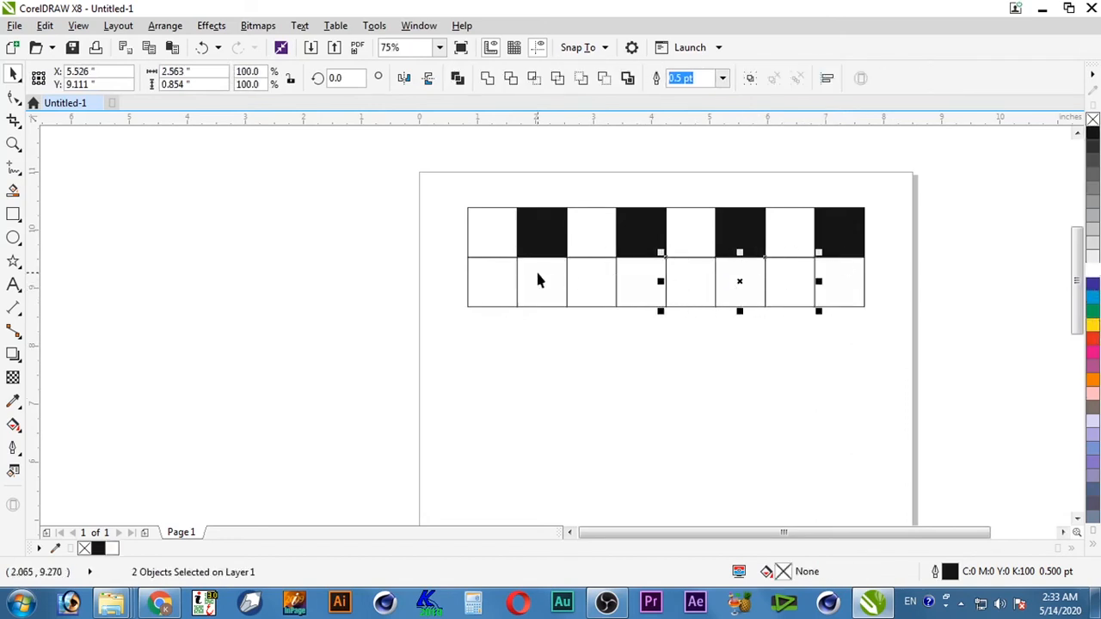
{"action": "left_click", "coordinate": [590, 283], "text": "shift"}
{"action": "left_click", "coordinate": [493, 285], "text": "shift"}
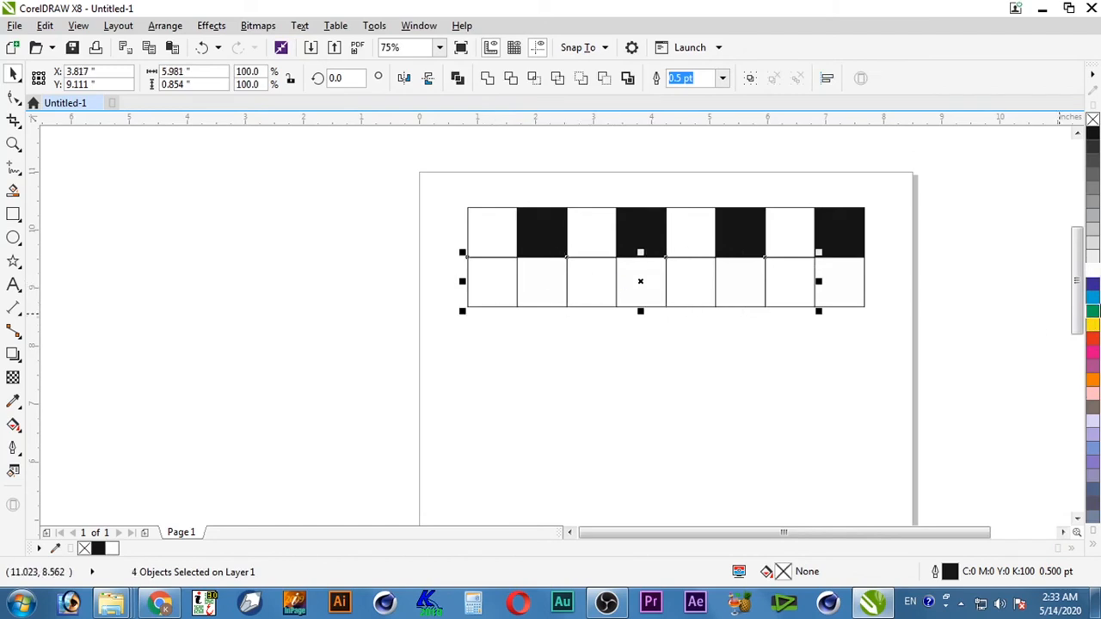
{"action": "left_click", "coordinate": [1092, 135]}
{"action": "left_click", "coordinate": [897, 383]}
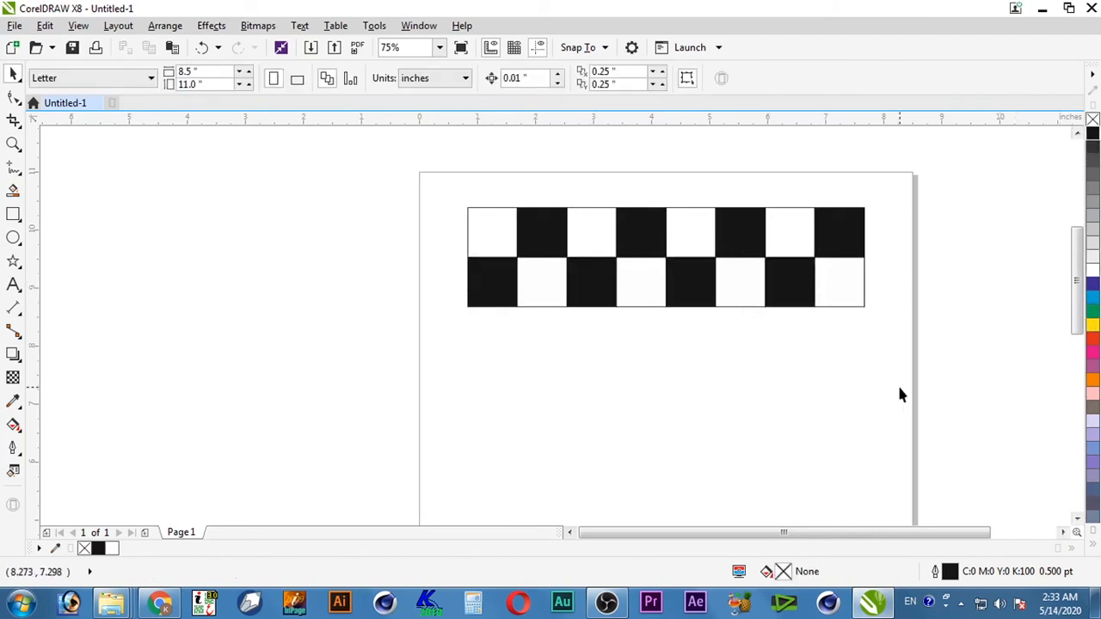
- Copy both rows of squares together and snap the copy directly against the bottom edge of the second row
{"action": "left_click_drag", "start_coordinate": [894, 236], "coordinate": [445, 318]}
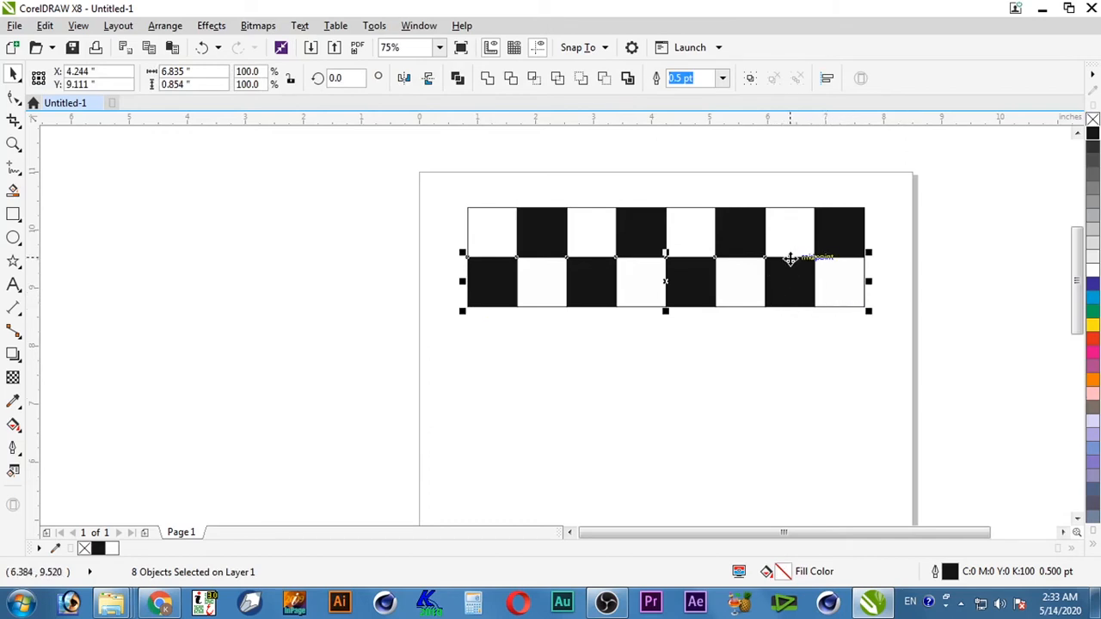
{"action": "left_click_drag", "start_coordinate": [871, 201], "coordinate": [464, 324]}
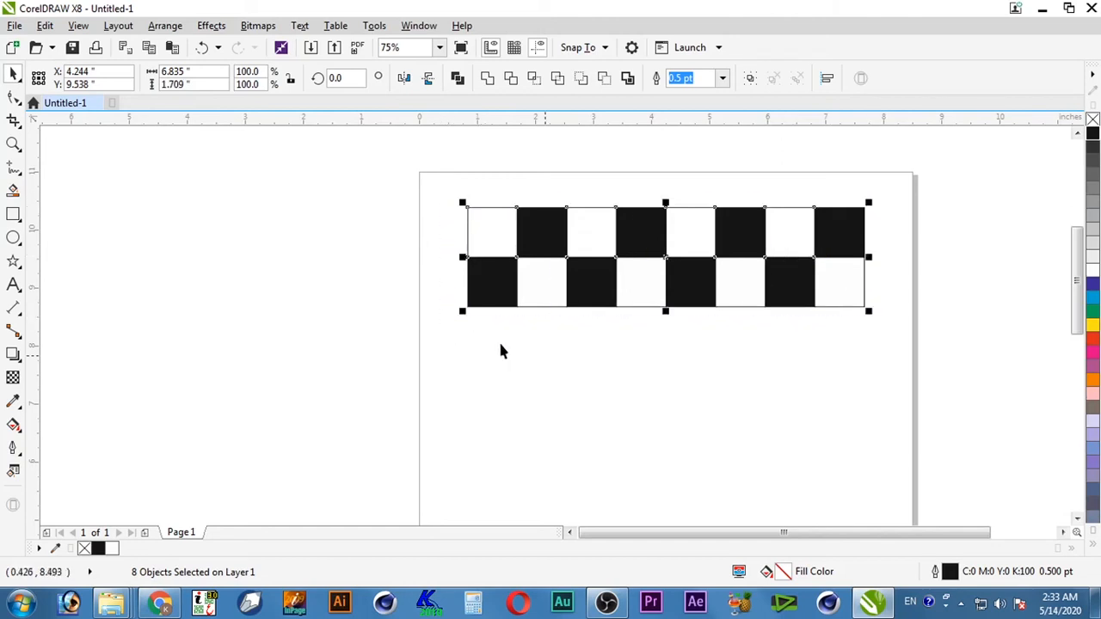
{"action": "left_click_drag", "start_coordinate": [799, 207], "coordinate": [796, 316]}
{"action": "left_click_drag", "start_coordinate": [792, 313], "coordinate": [796, 315]}
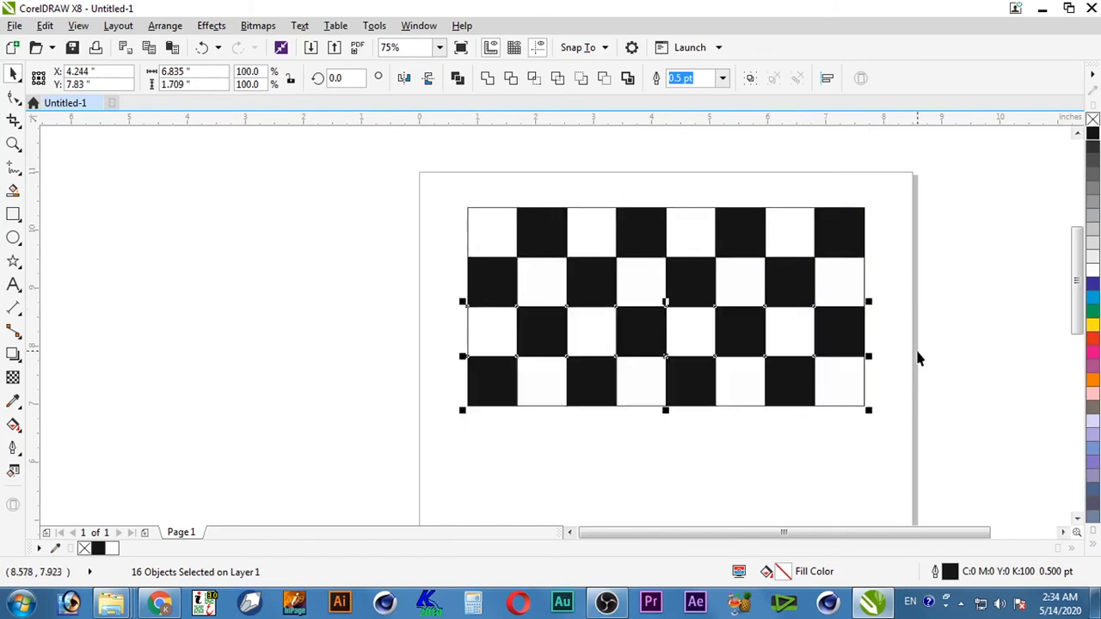
{"action": "left_click", "coordinate": [912, 317]}
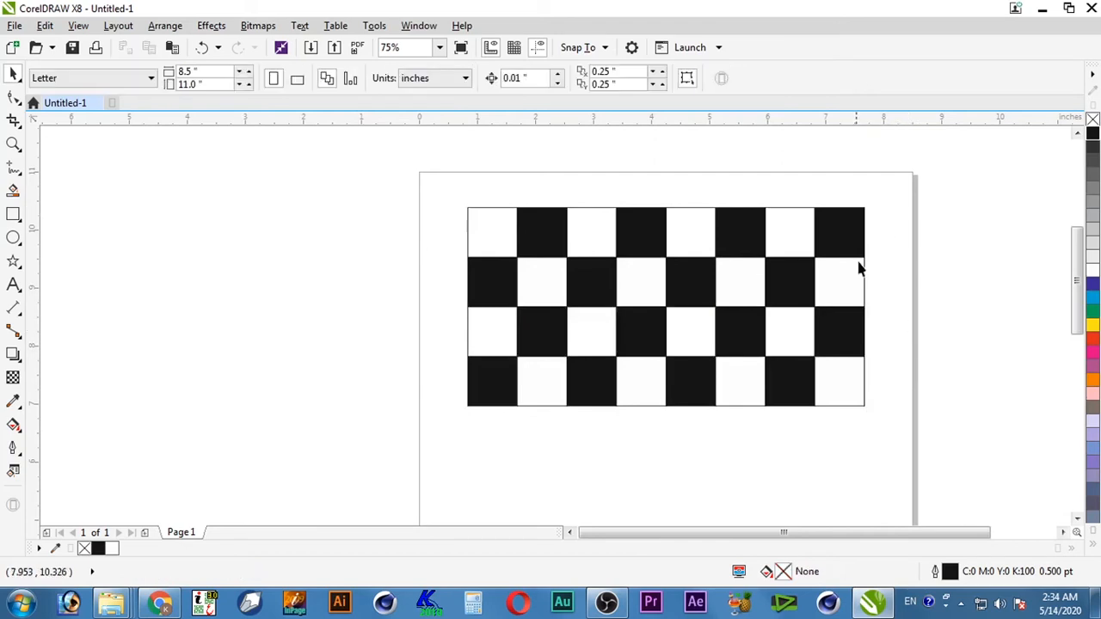
- Repeat the two-row duplication once more to add a fifth and sixth row to the checkerboard
{"action": "key", "text": "ctrl+z"}
{"action": "key", "text": "ctrl+shift+z"}
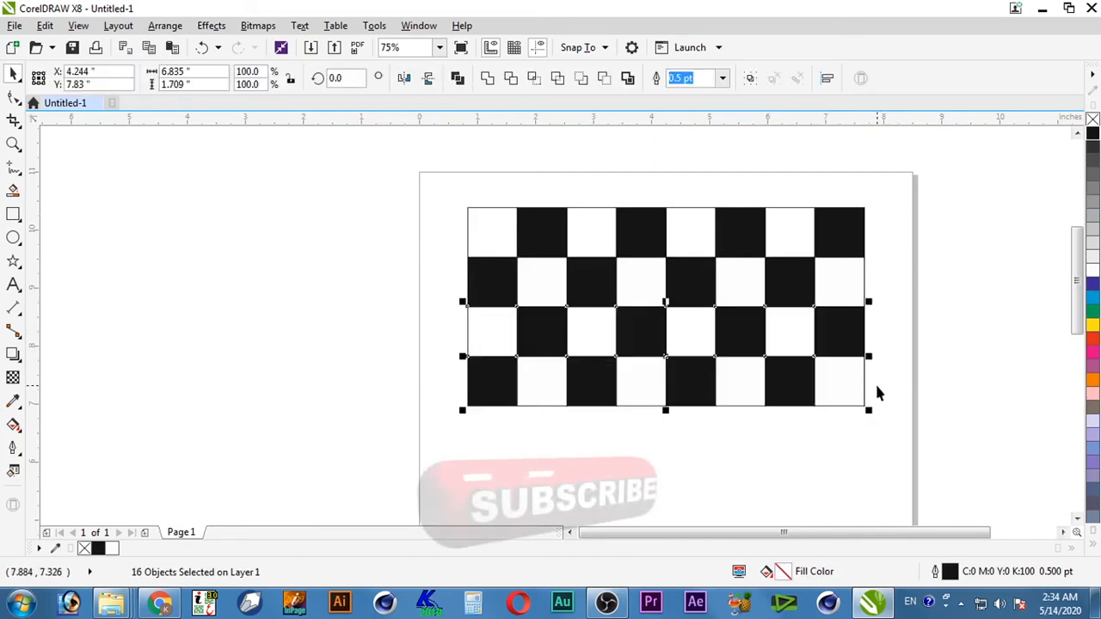
{"action": "key", "text": "ctrl+r"}
{"action": "left_click", "coordinate": [965, 395]}
{"action": "scroll", "coordinate": [965, 395], "scroll_direction": "down", "scroll_amount": 1}
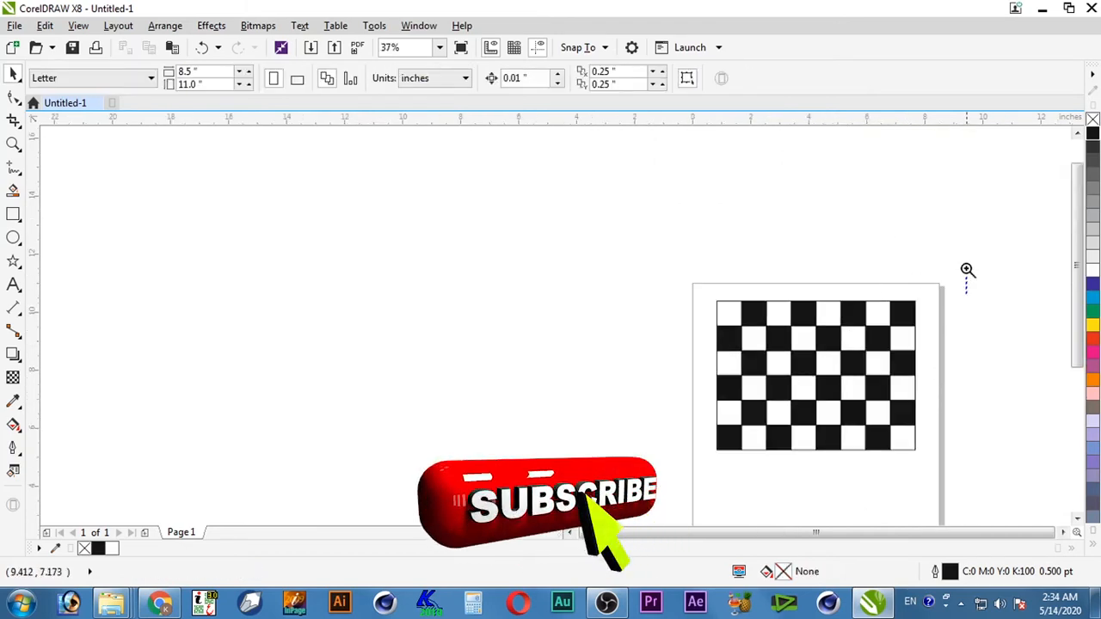
{"action": "scroll", "coordinate": [858, 491], "scroll_direction": "up", "scroll_amount": 1}
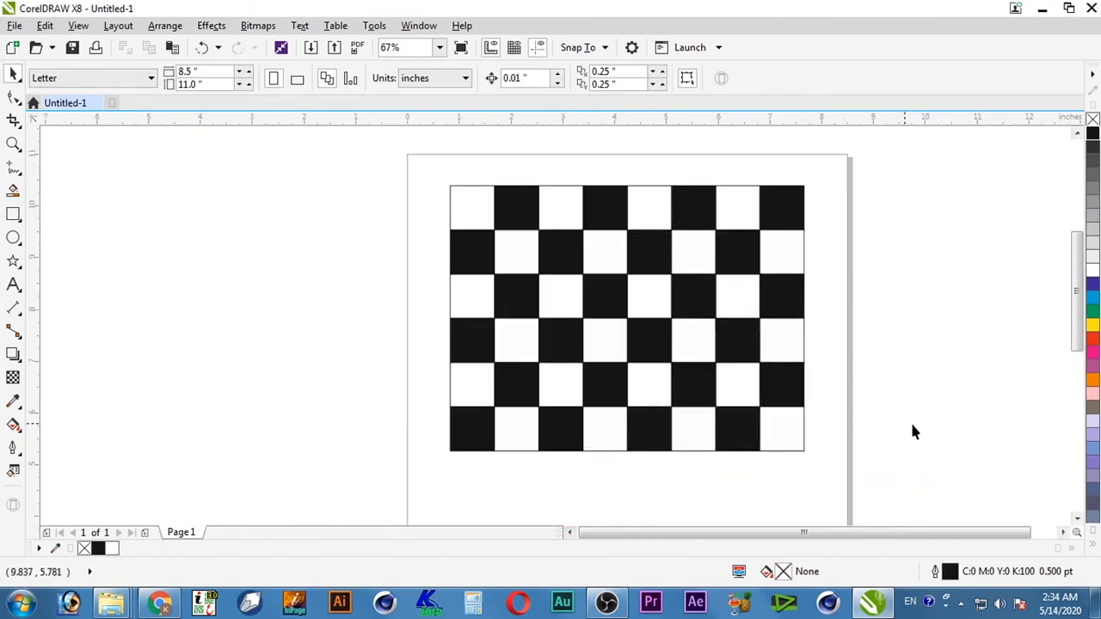
- Undo the row duplications and the black fills in the second row, and delete every square except the first one of the top row
{"action": "key", "text": "ctrl+z"}
{"action": "key", "text": "ctrl+z"}
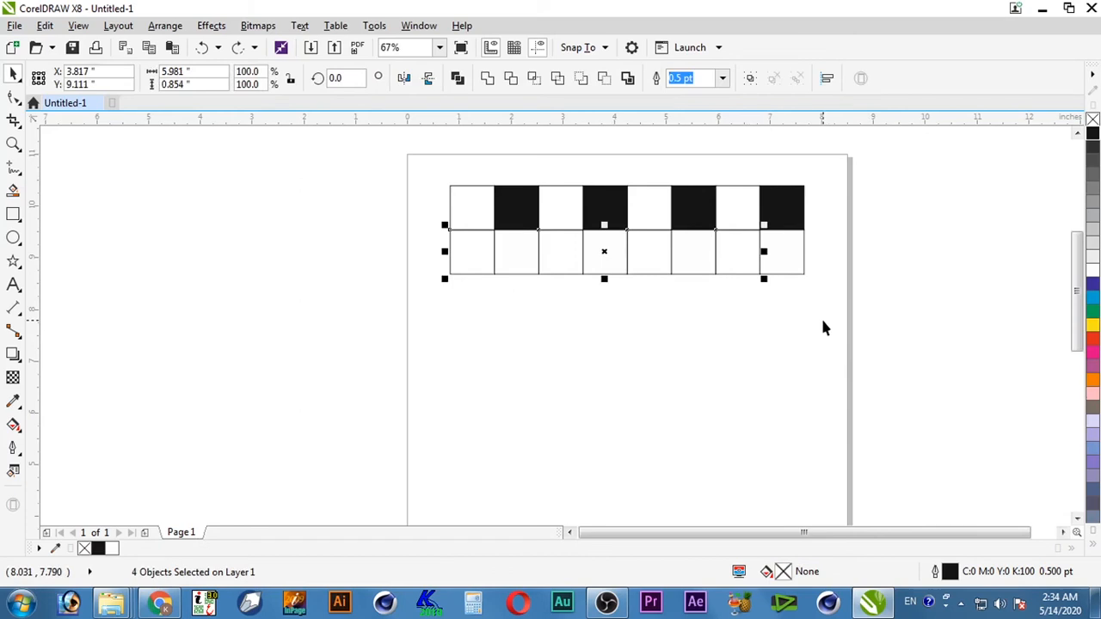
{"action": "left_click_drag", "start_coordinate": [831, 214], "coordinate": [445, 312]}
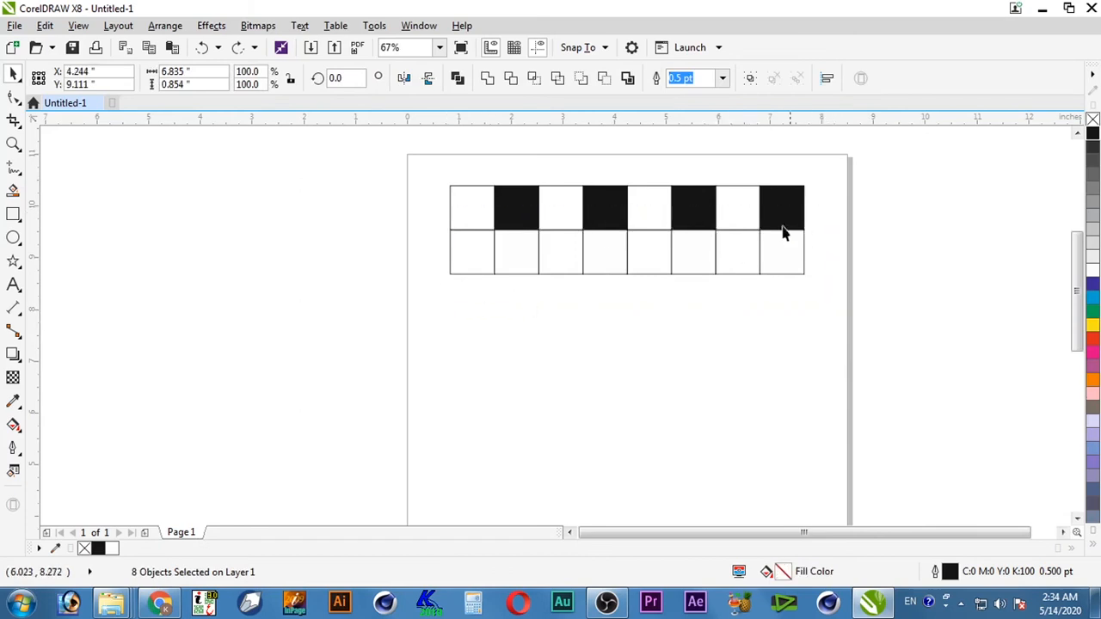
{"action": "key", "text": "Delete"}
{"action": "left_click_drag", "start_coordinate": [828, 167], "coordinate": [482, 265]}
{"action": "key", "text": "Delete"}
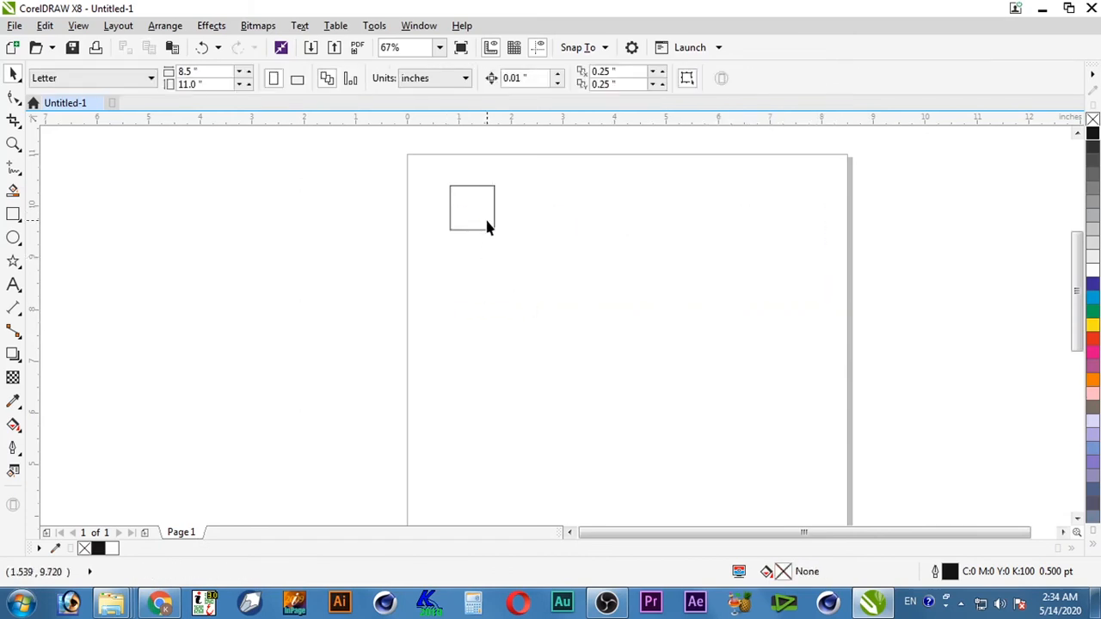
- Rotate the remaining square to 315° so it stands on its corner as a diamond
{"action": "left_click", "coordinate": [484, 216]}
{"action": "left_click", "coordinate": [485, 215]}
{"action": "left_click_drag", "start_coordinate": [498, 178], "coordinate": [528, 212]}
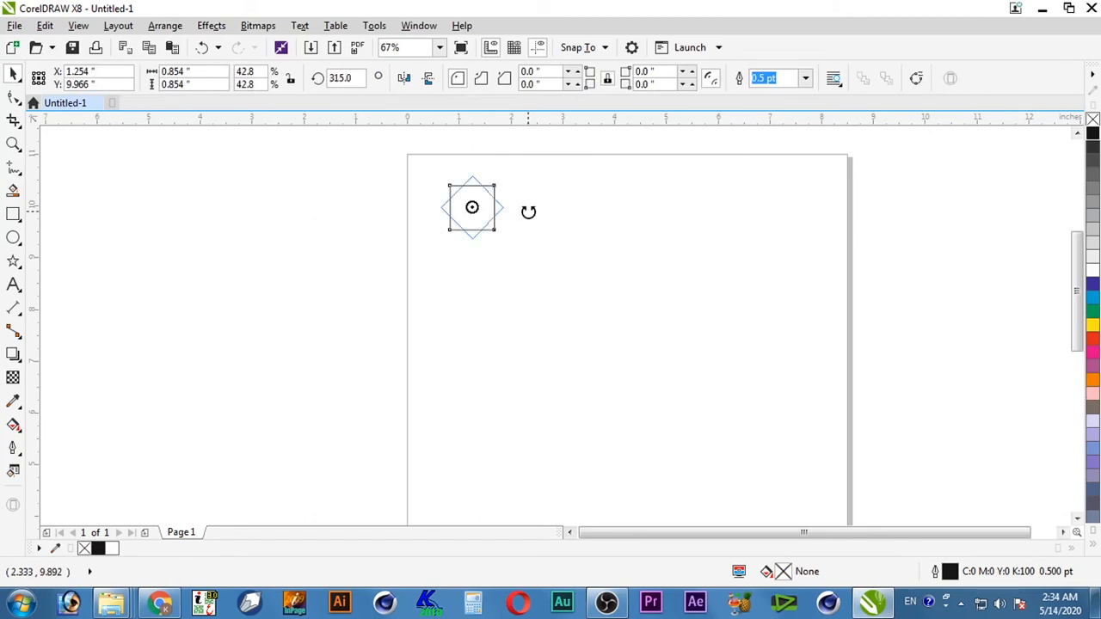
{"action": "left_click", "coordinate": [544, 219]}
- Snap a copy of the diamond corner to corner at its right side and repeat the duplication for a row of five diamonds
{"action": "key", "text": "F2"}
{"action": "left_click_drag", "start_coordinate": [392, 162], "coordinate": [589, 231]}
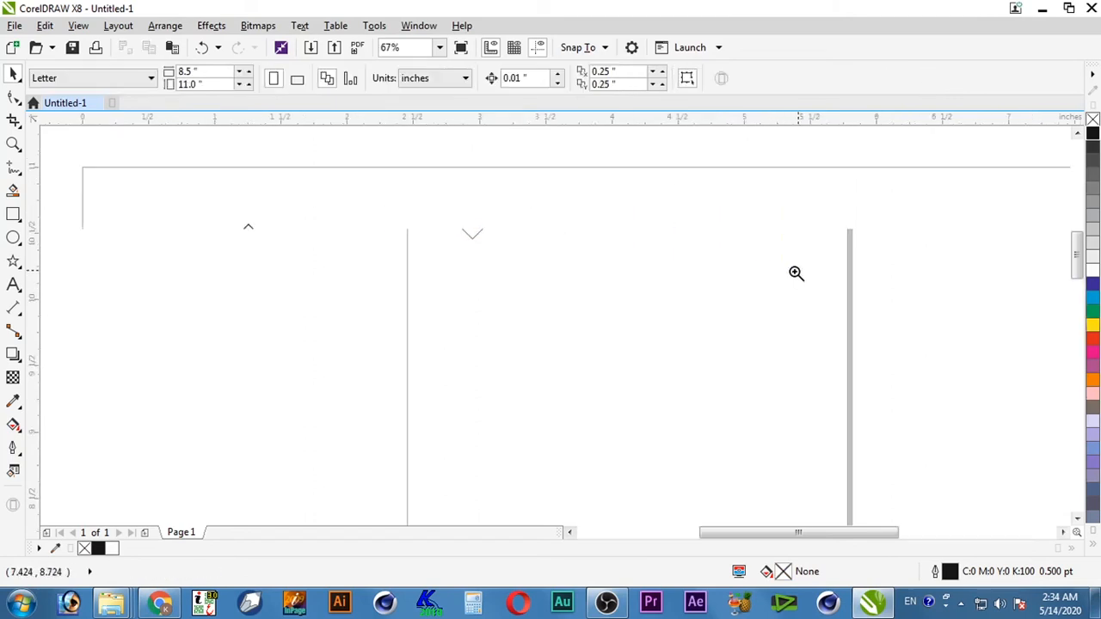
{"action": "left_click", "coordinate": [265, 302]}
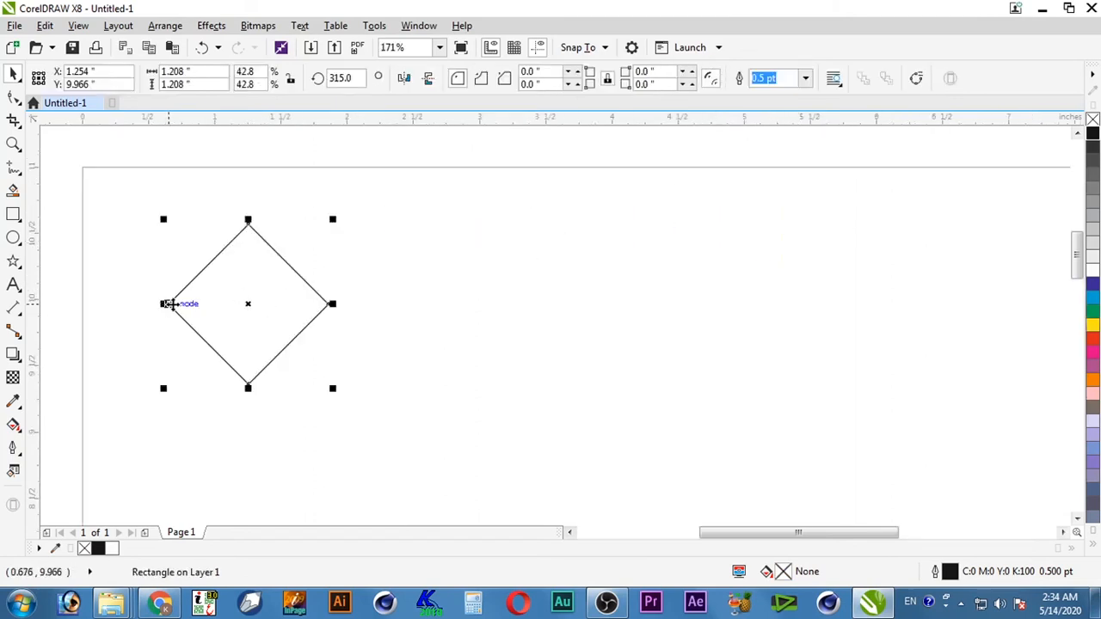
{"action": "left_click_drag", "start_coordinate": [169, 304], "coordinate": [330, 308]}
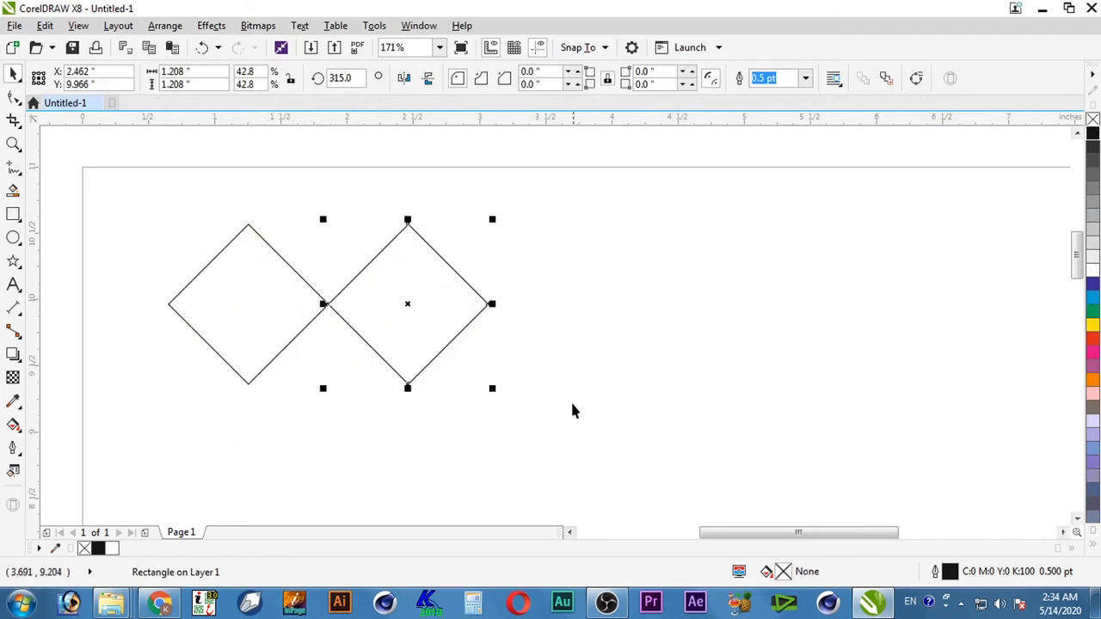
{"action": "key", "text": "ctrl+d"}
{"action": "key", "text": "Return"}
{"action": "key", "text": "ctrl+d"}
{"action": "key", "text": "ctrl+d"}
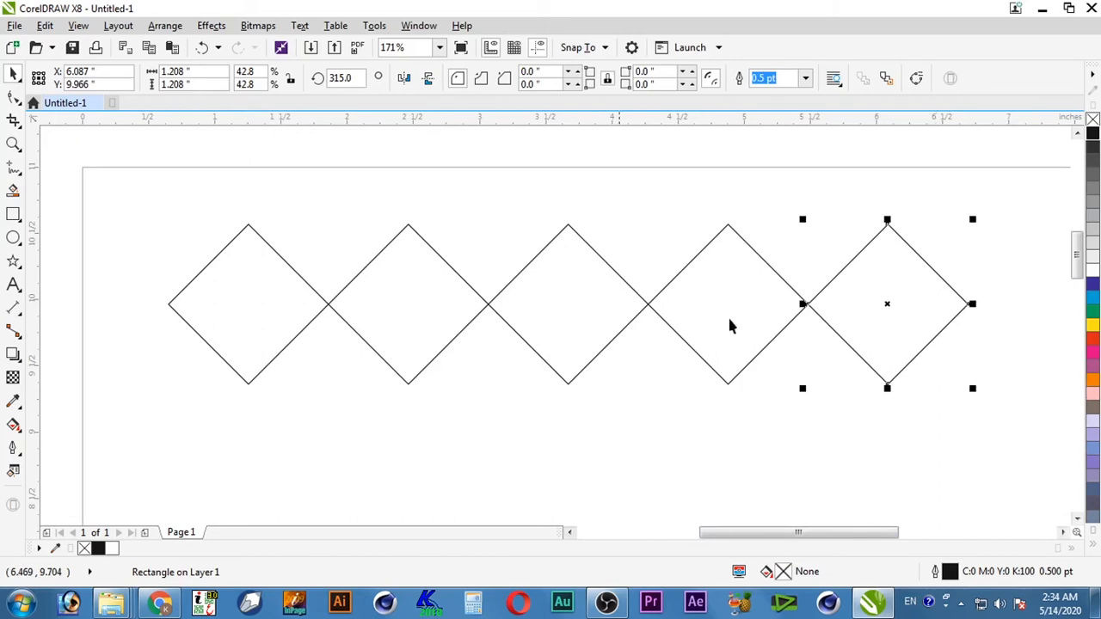
- Fill the first, third and fifth diamonds of the row with black
{"action": "left_click", "coordinate": [559, 305], "text": "shift"}
{"action": "left_click", "coordinate": [293, 300], "text": "shift"}
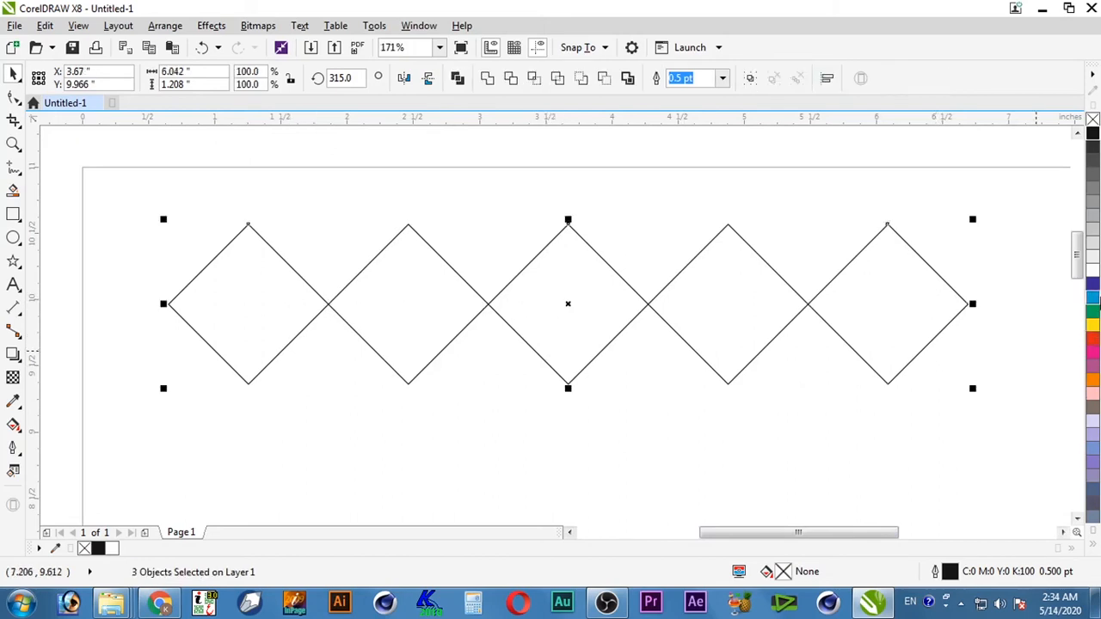
{"action": "left_click", "coordinate": [1092, 134]}
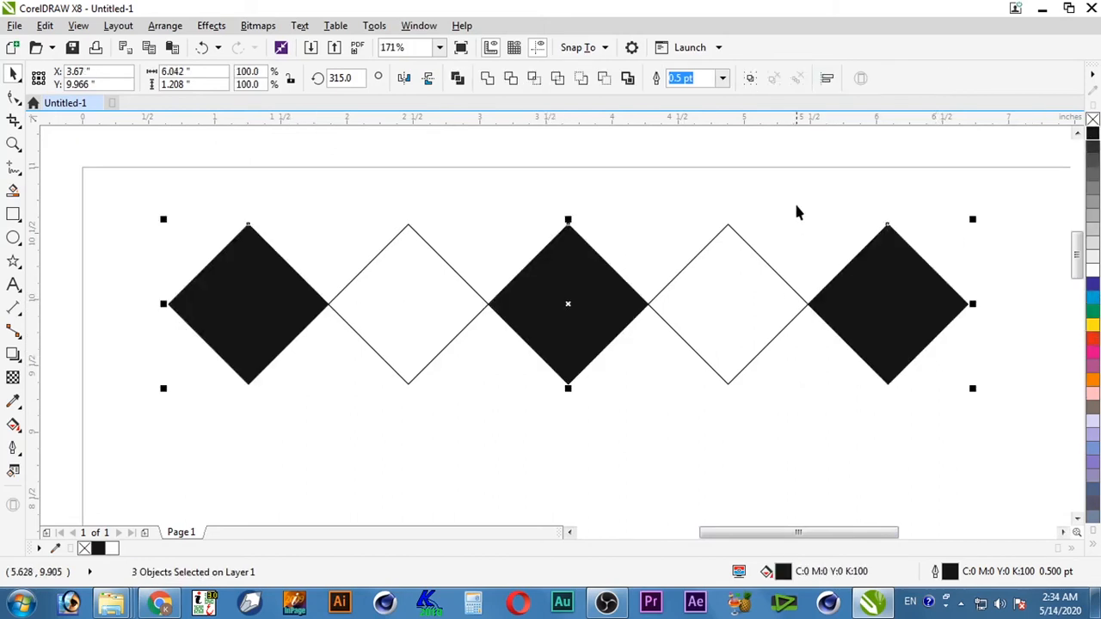
- Copy the whole five-diamond row directly below, snapping its upper corners to the lower corners of the first row
{"action": "left_click_drag", "start_coordinate": [980, 178], "coordinate": [135, 426]}
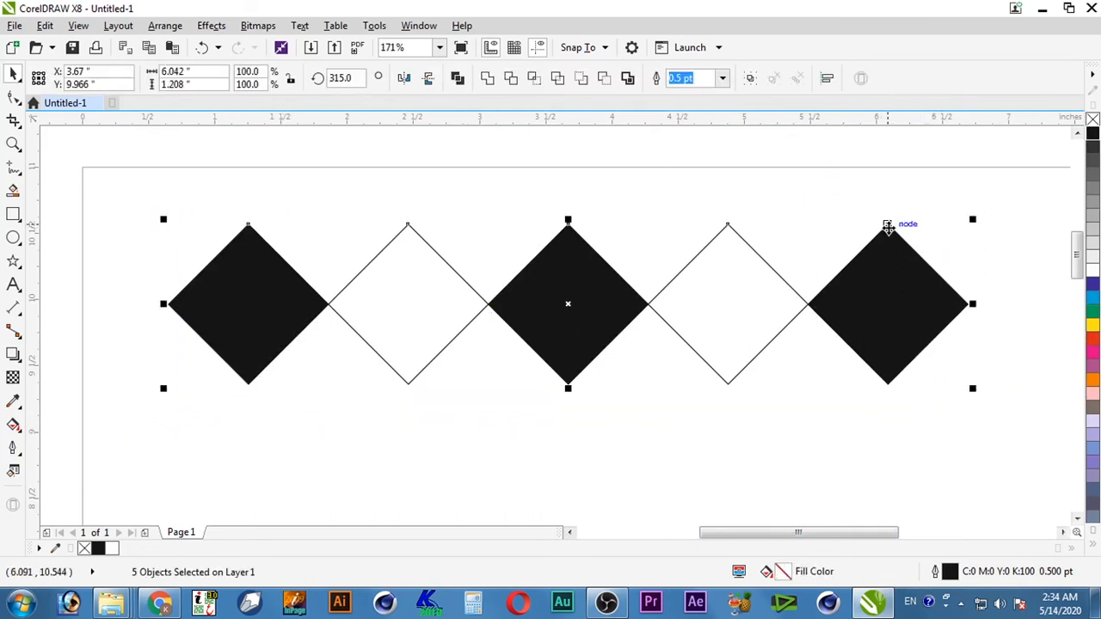
{"action": "left_click_drag", "start_coordinate": [888, 225], "coordinate": [890, 386]}
{"action": "left_click", "coordinate": [1009, 388]}
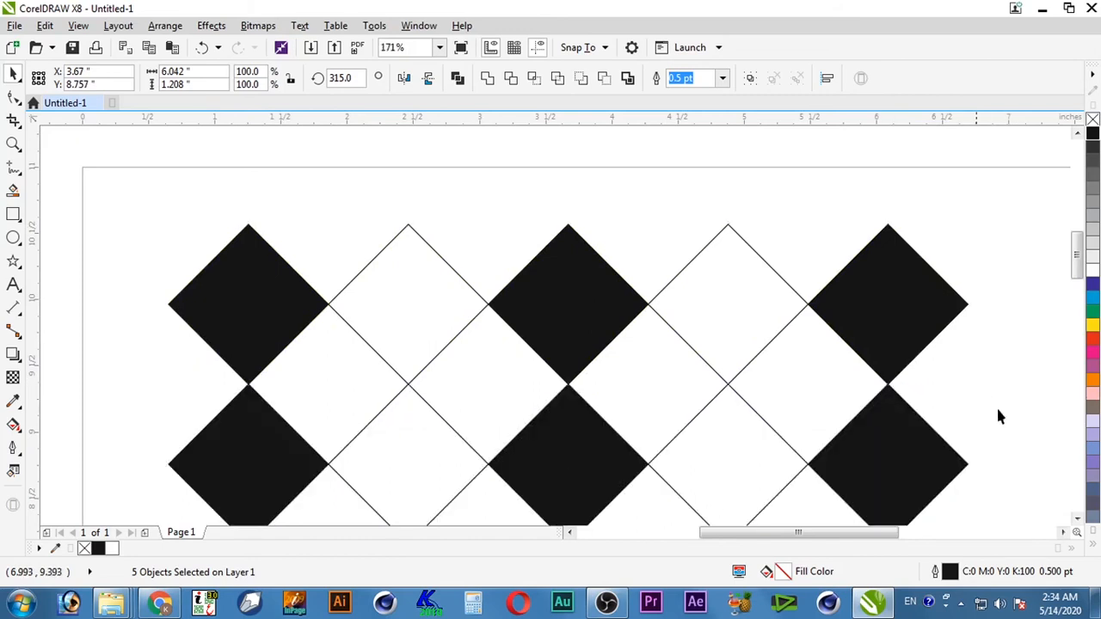
- Reverse the second row's colors: fill the first, third and fifth diamonds white and the second and fourth black
{"action": "left_click", "coordinate": [905, 475]}
{"action": "left_click", "coordinate": [619, 474], "text": "shift"}
{"action": "left_click", "coordinate": [272, 440], "text": "shift"}
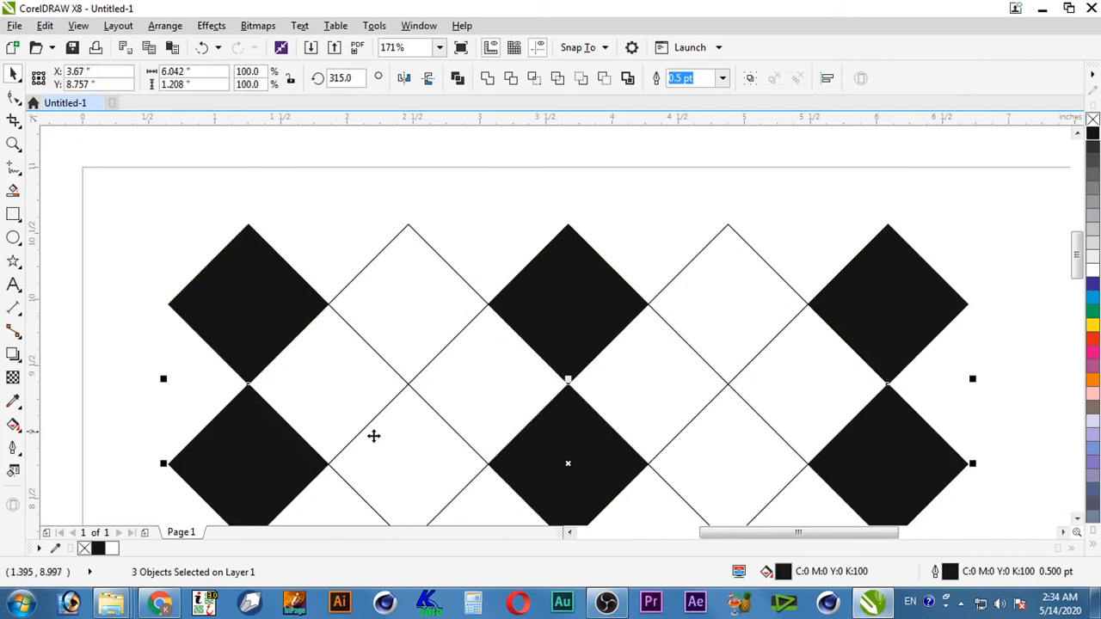
{"action": "left_click", "coordinate": [1092, 272]}
{"action": "left_click", "coordinate": [737, 438]}
{"action": "left_click", "coordinate": [382, 465], "text": "shift"}
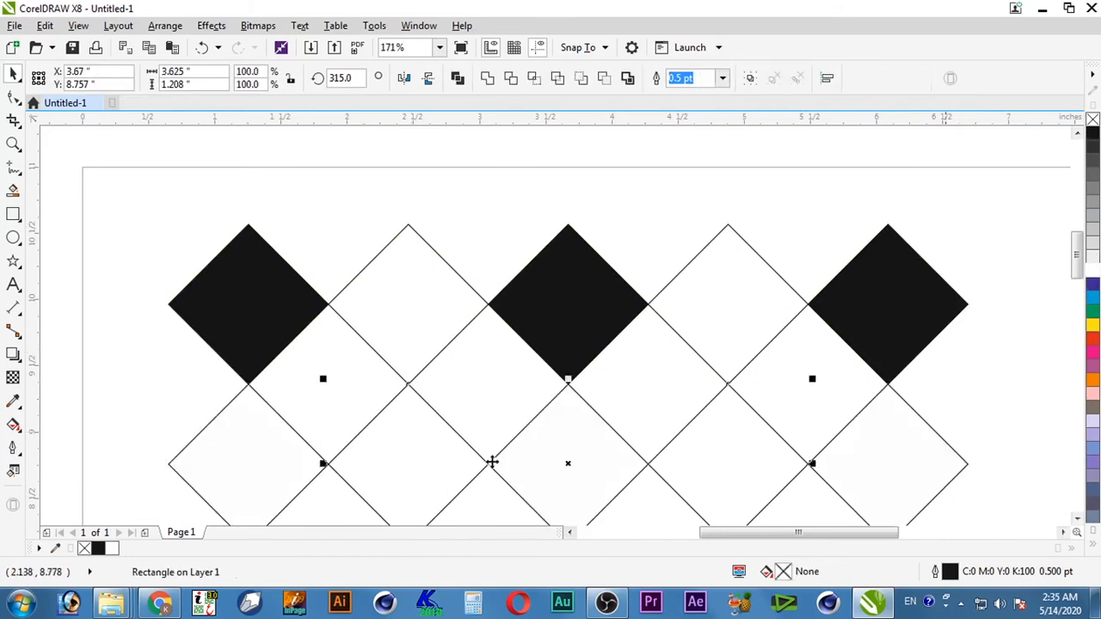
{"action": "left_click", "coordinate": [1091, 137]}
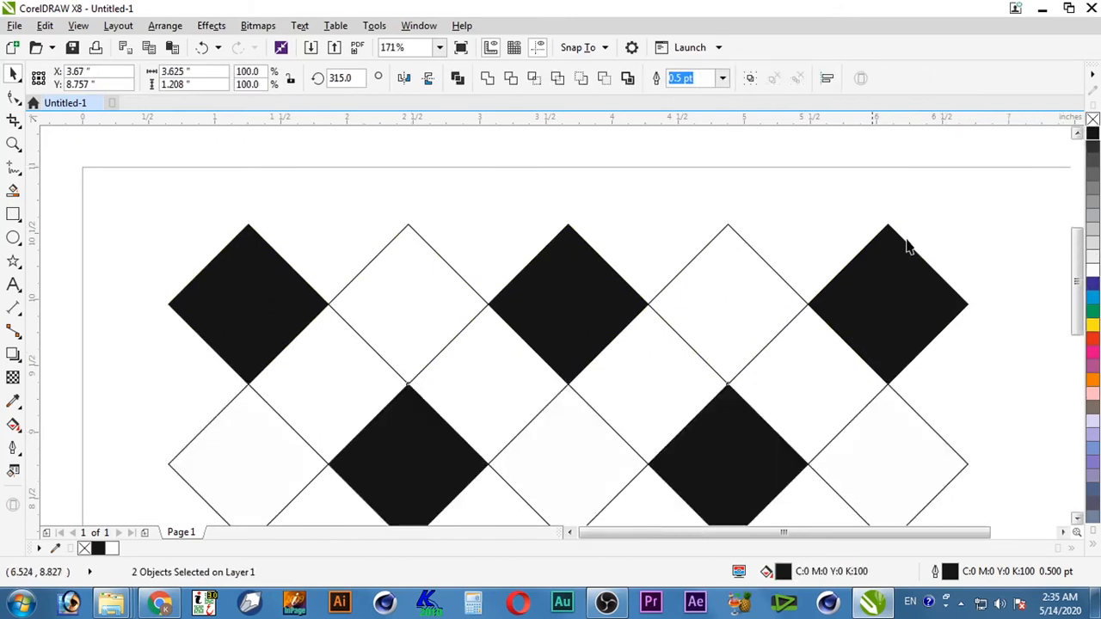
- Snap a copy of both diamond rows corner to corner below them and repeat the duplication to make six rows
{"action": "scroll", "coordinate": [904, 239], "scroll_direction": "down", "scroll_amount": 2}
{"action": "left_click_drag", "start_coordinate": [1058, 172], "coordinate": [639, 376]}
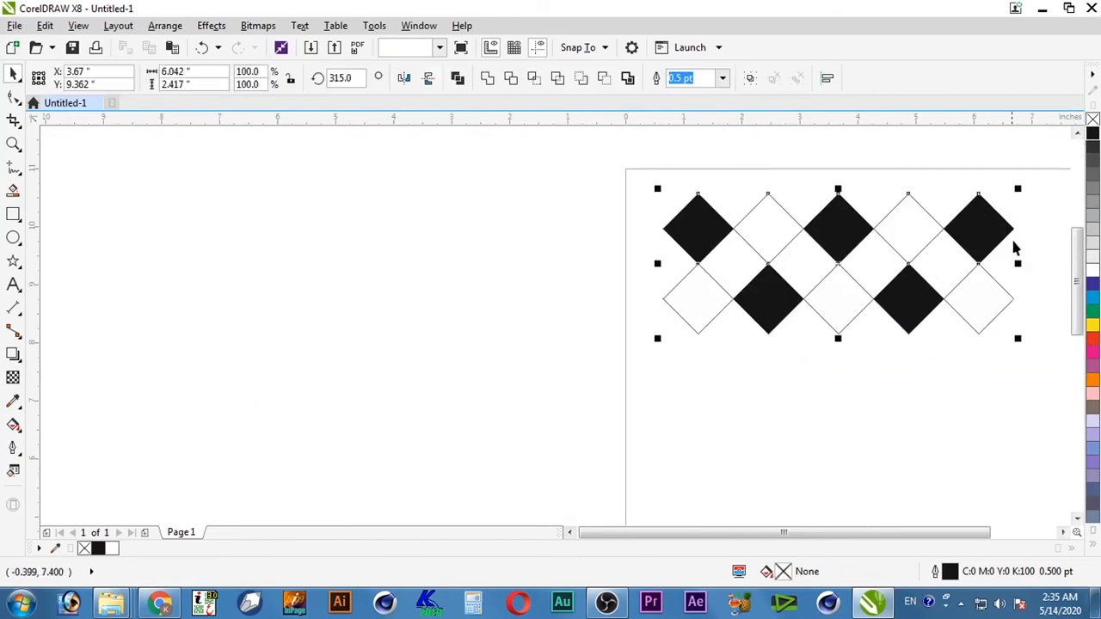
{"action": "left_click_drag", "start_coordinate": [978, 196], "coordinate": [979, 335]}
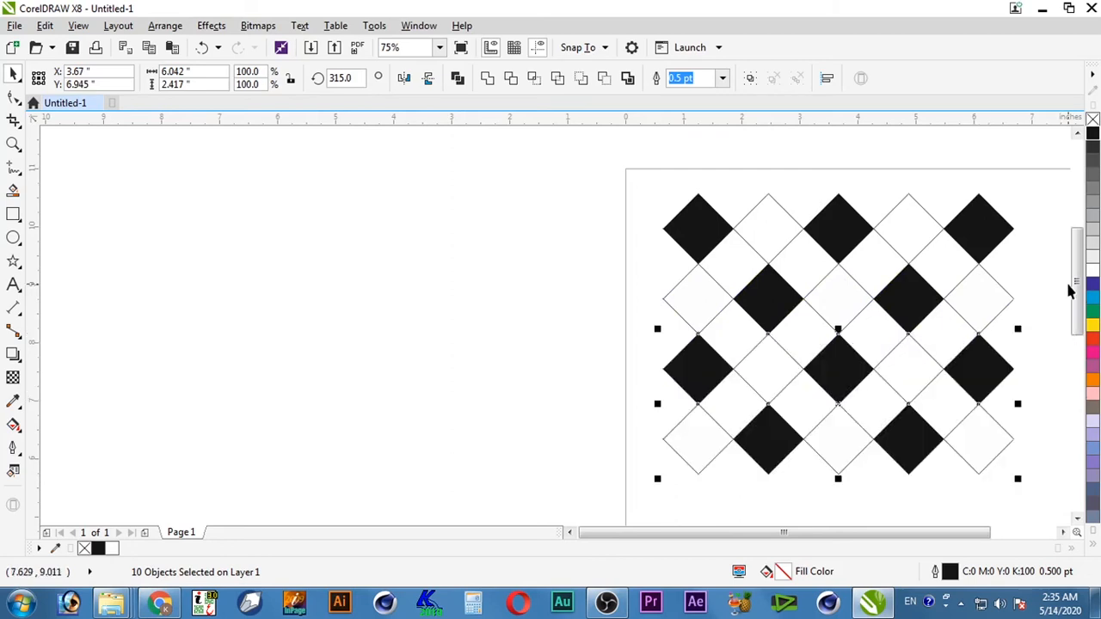
{"action": "scroll", "coordinate": [1069, 291], "scroll_direction": "down", "scroll_amount": 1}
{"action": "key", "text": "ctrl+r"}
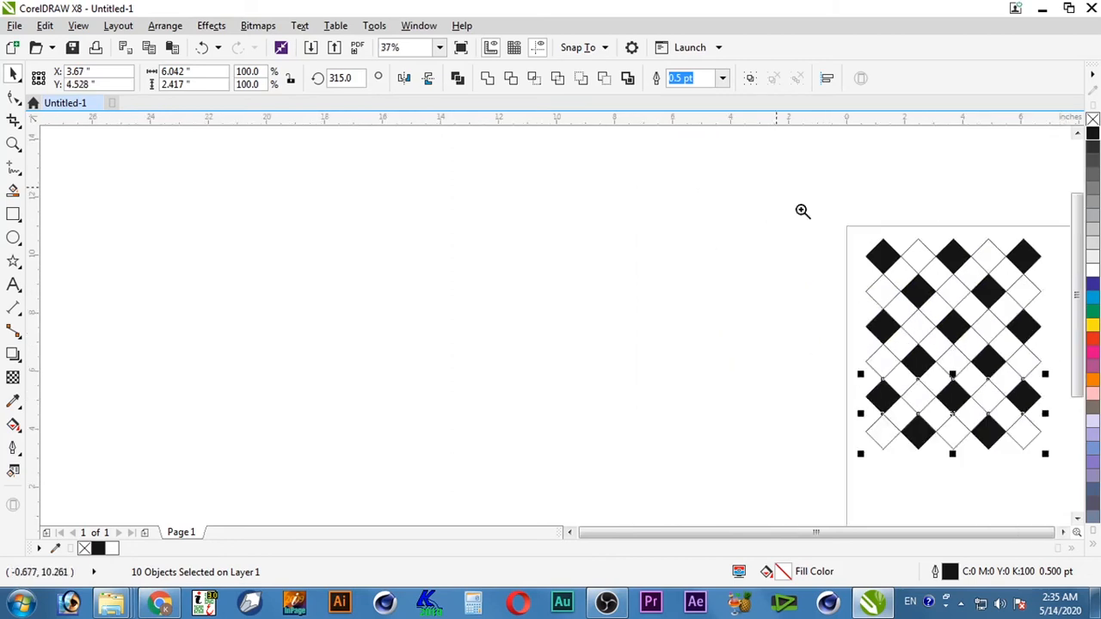
{"action": "left_click_drag", "start_coordinate": [775, 187], "coordinate": [1061, 495]}
{"action": "key", "text": "F2"}
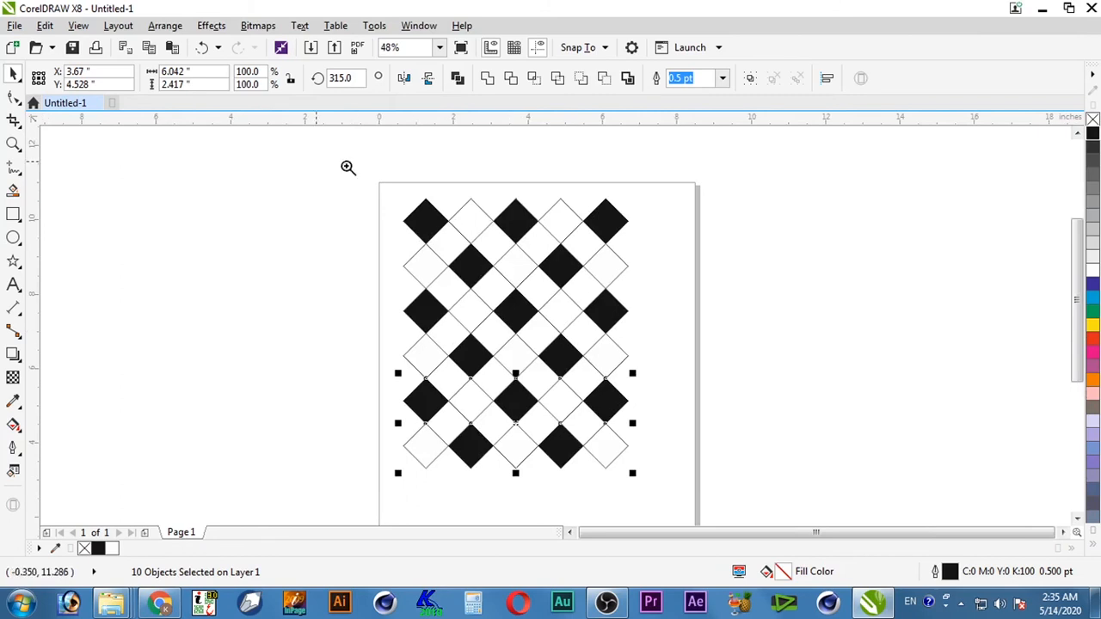
{"action": "left_click_drag", "start_coordinate": [347, 167], "coordinate": [663, 484]}
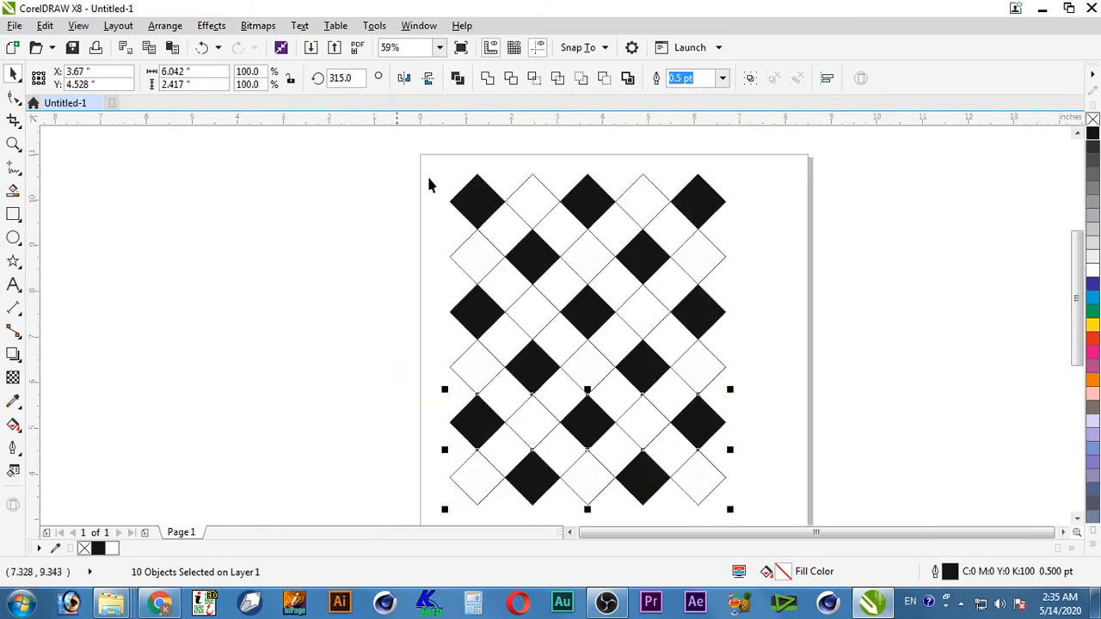
{"action": "key", "text": "F2"}
{"action": "left_click_drag", "start_coordinate": [379, 157], "coordinate": [860, 255]}
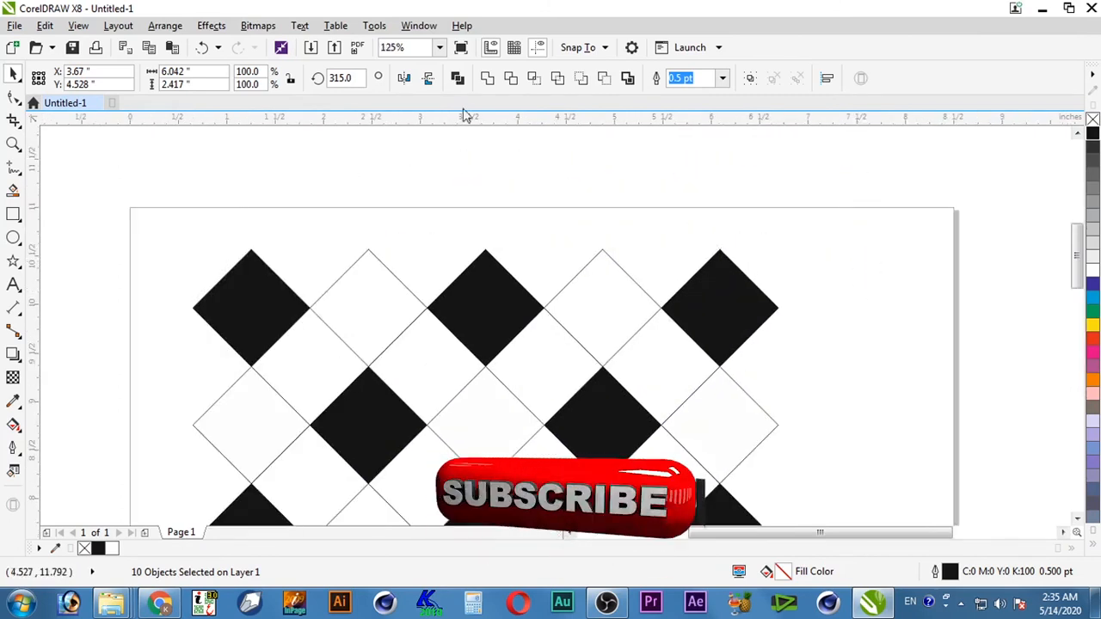
- Turn off snapping to objects and move a copy of the top row's last black diamond beyond the page's right edge
{"action": "left_click", "coordinate": [604, 50]}
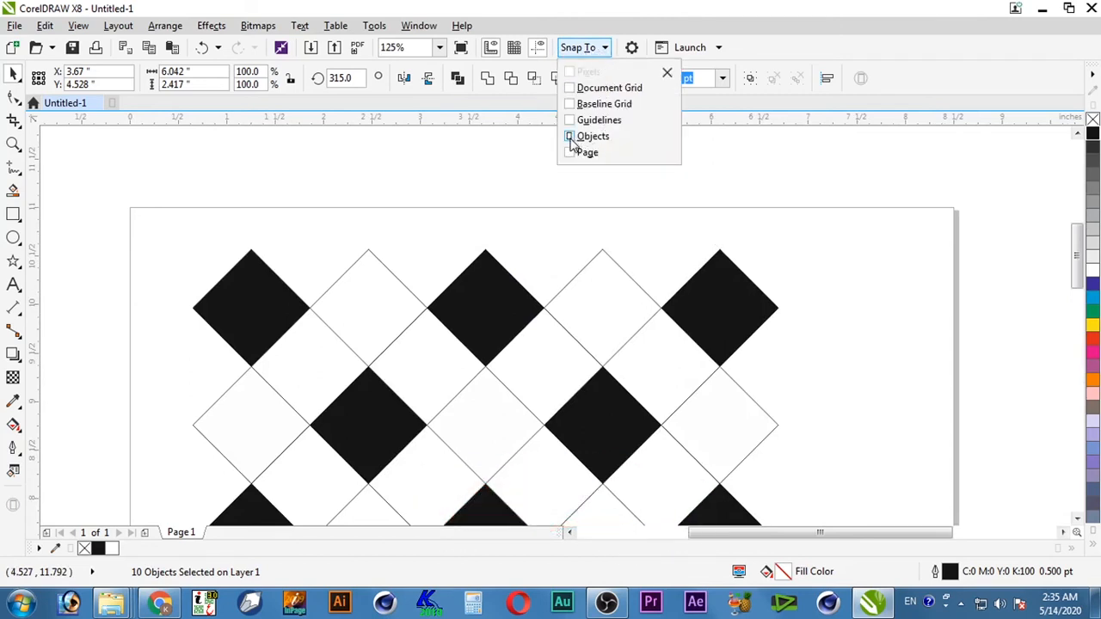
{"action": "left_click", "coordinate": [570, 138]}
{"action": "scroll", "coordinate": [692, 249], "scroll_direction": "down", "scroll_amount": 2}
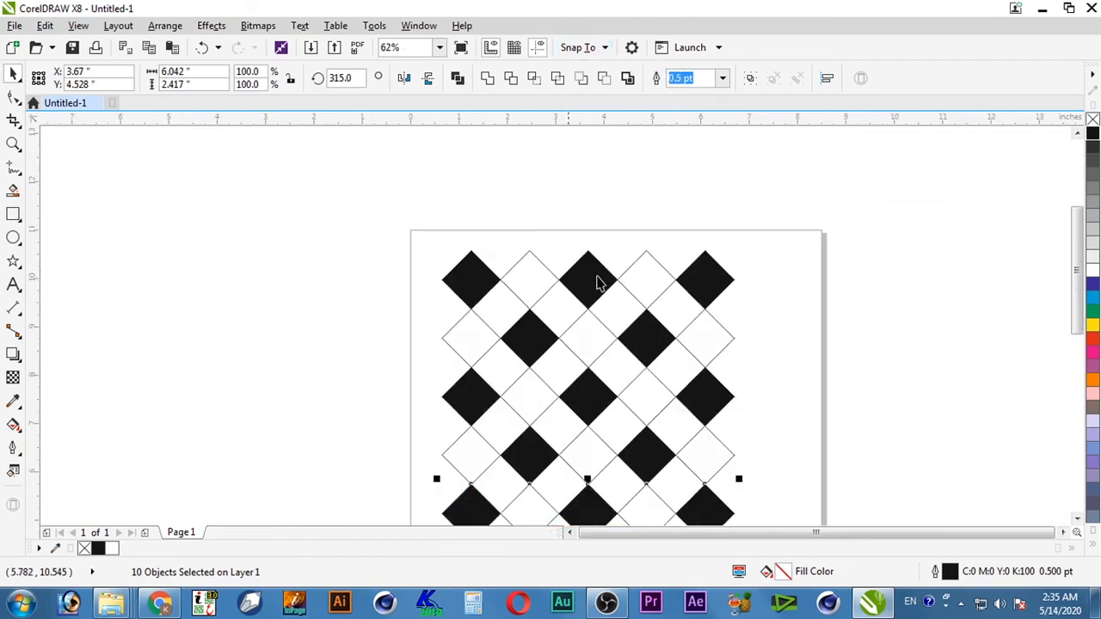
{"action": "key", "text": "z"}
{"action": "left_click_drag", "start_coordinate": [405, 238], "coordinate": [1002, 353]}
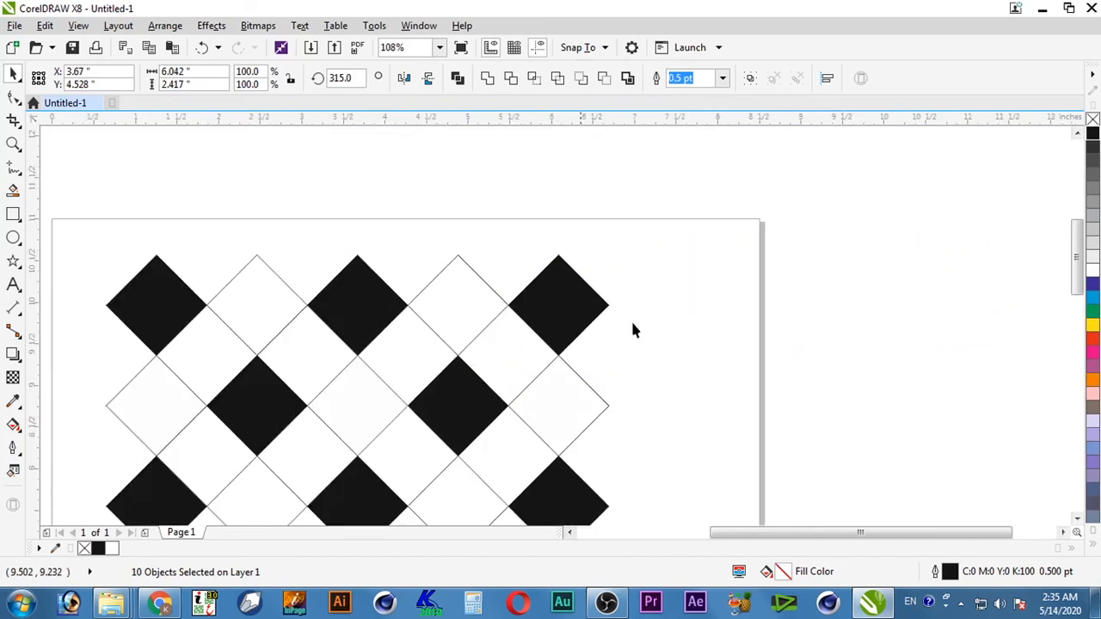
{"action": "left_click_drag", "start_coordinate": [559, 301], "coordinate": [852, 309]}
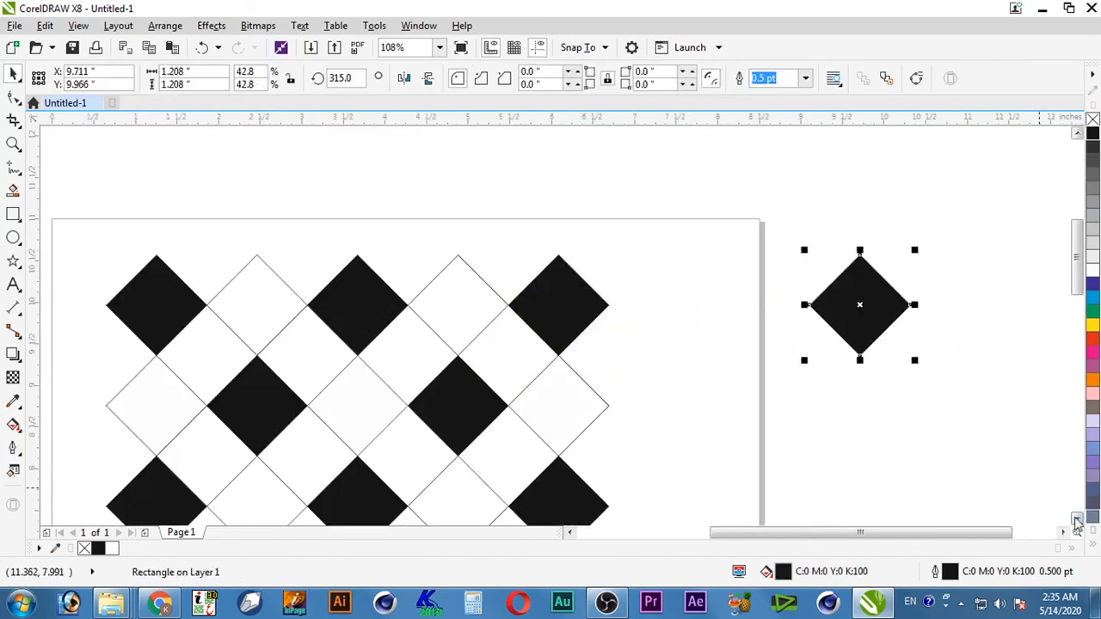
{"action": "left_click", "coordinate": [1062, 532]}
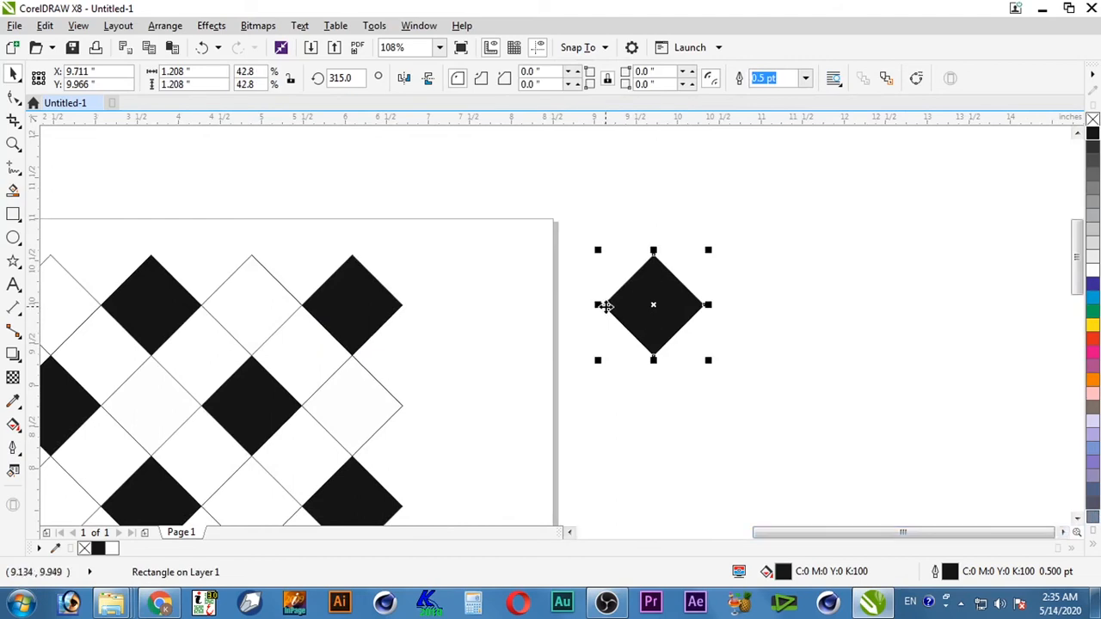
{"action": "left_click_drag", "start_coordinate": [609, 306], "coordinate": [710, 314]}
{"action": "key", "text": "ctrl+z"}
{"action": "left_click_drag", "start_coordinate": [604, 304], "coordinate": [706, 306]}
{"action": "key", "text": "ctrl+z"}
- Make a mirrored copy of the separate black diamond to its right and repeat it to form a row of five
{"action": "left_click", "coordinate": [725, 322]}
{"action": "left_click", "coordinate": [661, 321]}
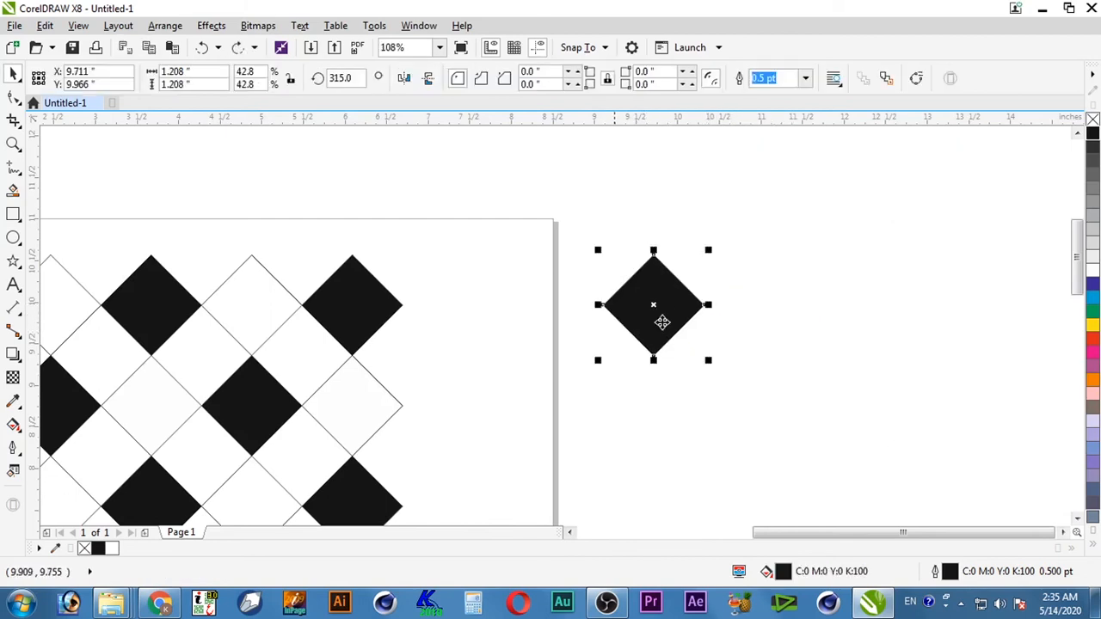
{"action": "left_click_drag", "start_coordinate": [598, 304], "coordinate": [727, 312]}
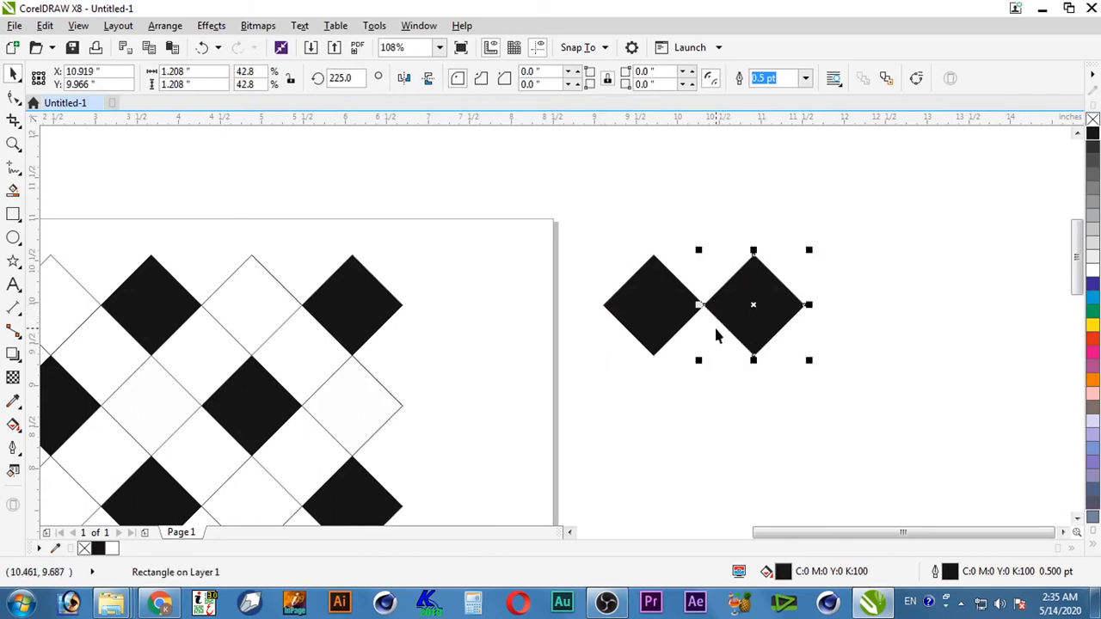
{"action": "key", "text": "ctrl+r"}
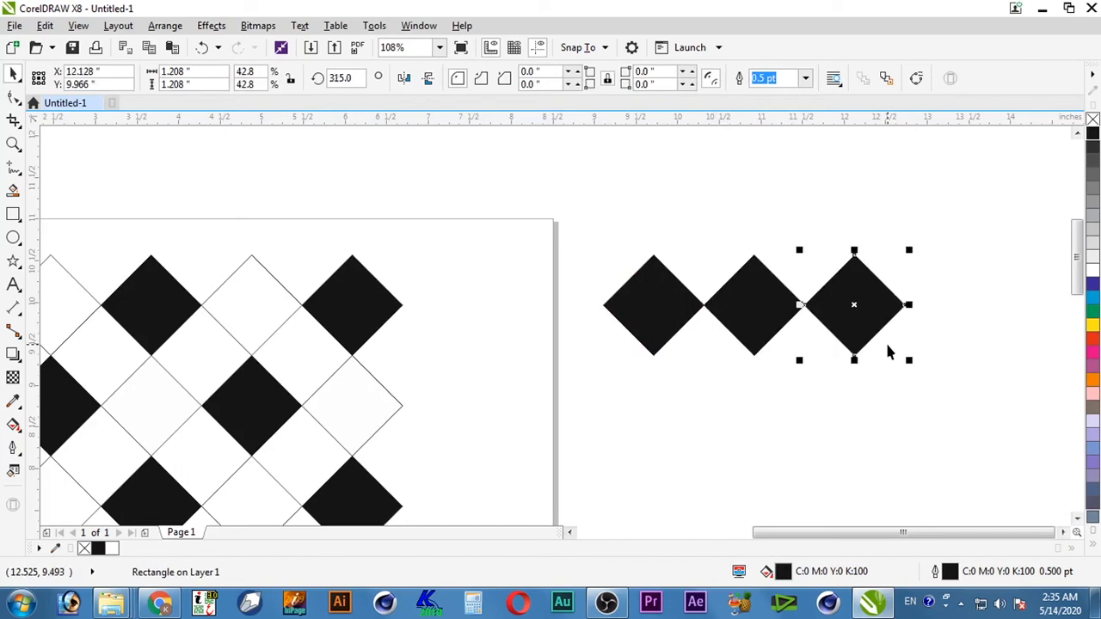
{"action": "key", "text": "ctrl+r"}
{"action": "key", "text": "ctrl+r"}
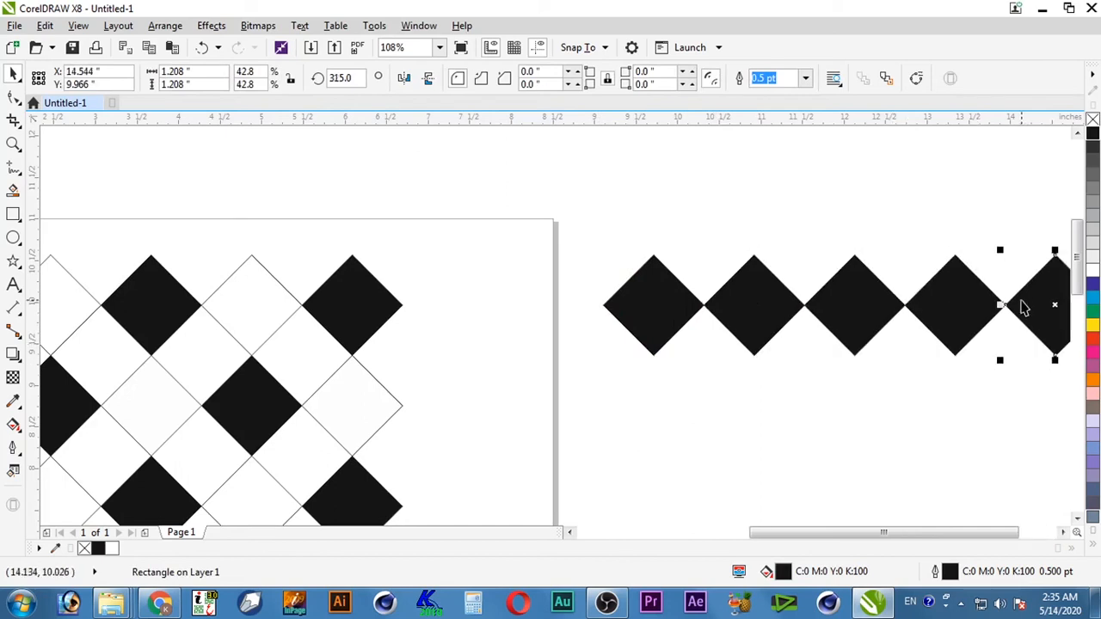
- Fill the second and fourth diamonds of the new row beside the page with white
{"action": "left_click", "coordinate": [1062, 533]}
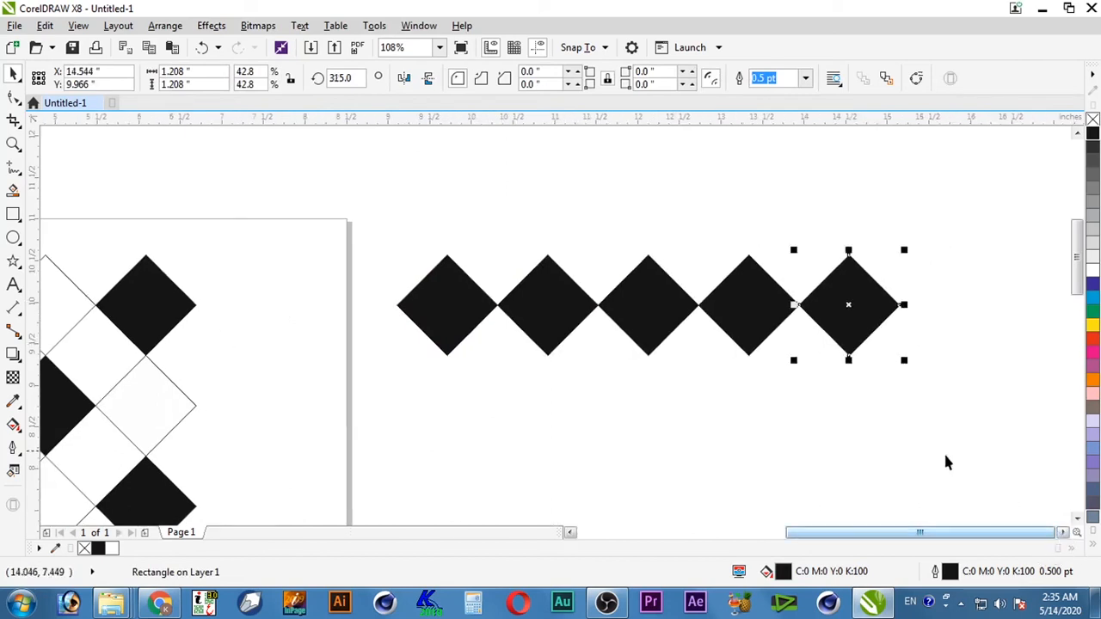
{"action": "left_click", "coordinate": [918, 450]}
{"action": "left_click", "coordinate": [753, 316]}
{"action": "left_click", "coordinate": [579, 306], "text": "shift"}
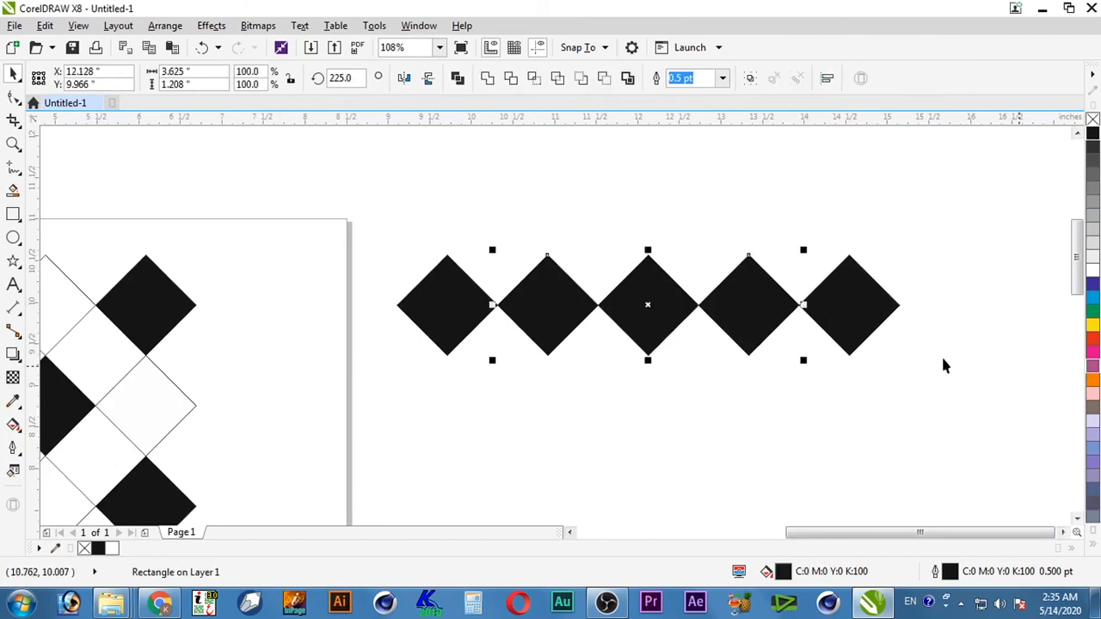
{"action": "left_click", "coordinate": [1092, 273]}
{"action": "left_click", "coordinate": [929, 246]}
- Mirror a copy of the whole five-diamond row vertically so it sits directly below the original
{"action": "left_click_drag", "start_coordinate": [926, 228], "coordinate": [368, 406]}
{"action": "left_click_drag", "start_coordinate": [645, 253], "coordinate": [645, 392]}
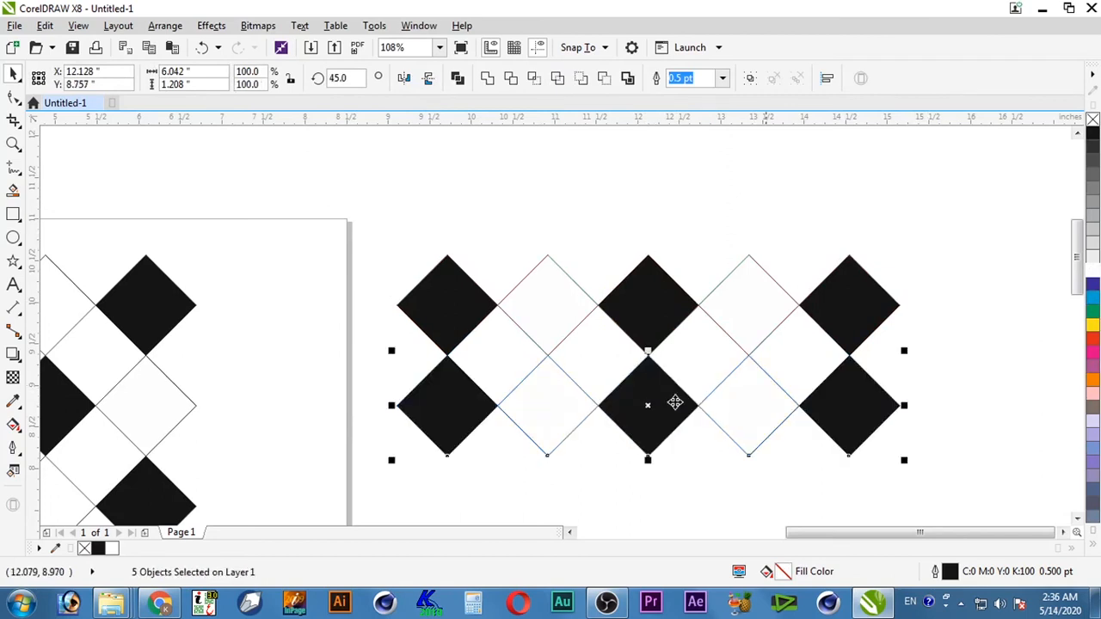
{"action": "left_click", "coordinate": [948, 366]}
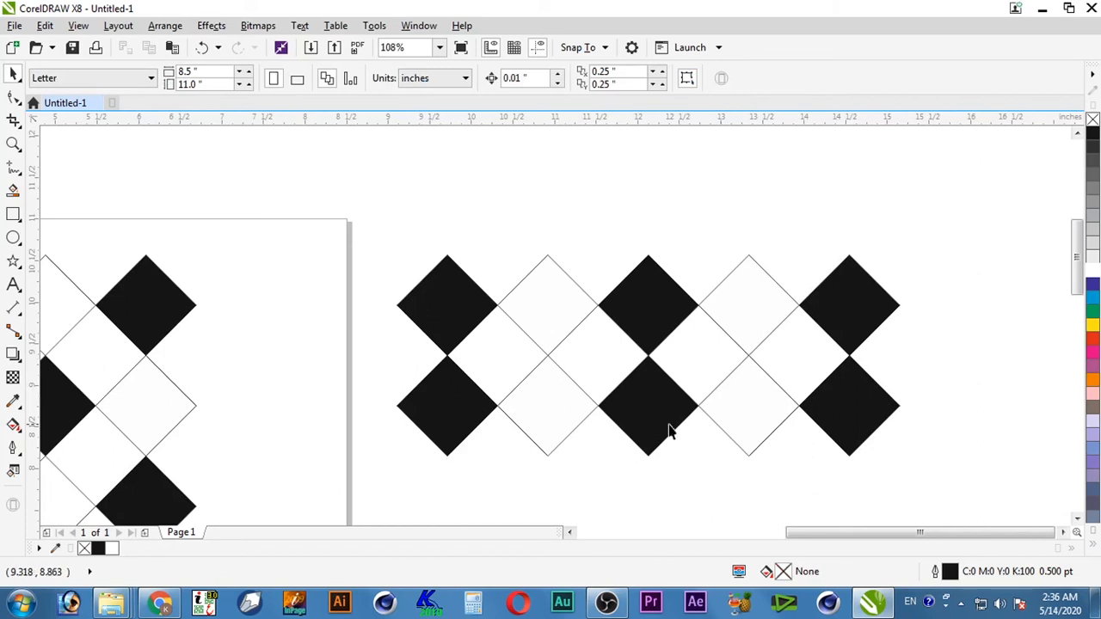
- Mirror a copy of the lower row's last black diamond to its right and fill the copy white
{"action": "left_click", "coordinate": [875, 418]}
{"action": "left_click_drag", "start_coordinate": [790, 405], "coordinate": [965, 410]}
{"action": "left_click", "coordinate": [1023, 384]}
{"action": "left_click", "coordinate": [963, 403]}
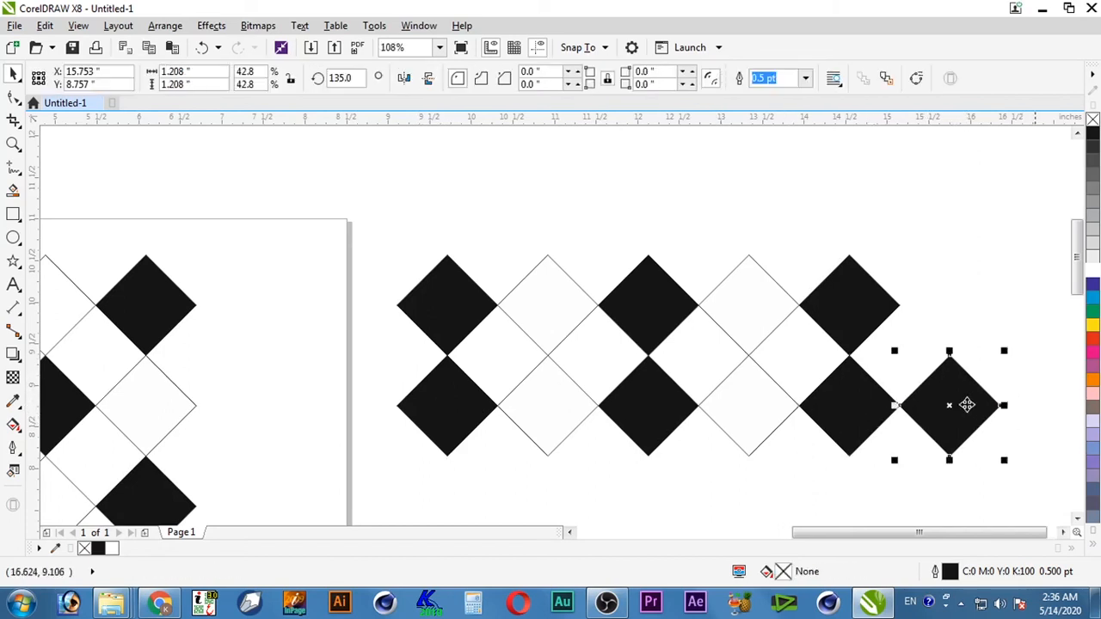
{"action": "left_click", "coordinate": [1093, 275]}
{"action": "key", "text": "Escape"}
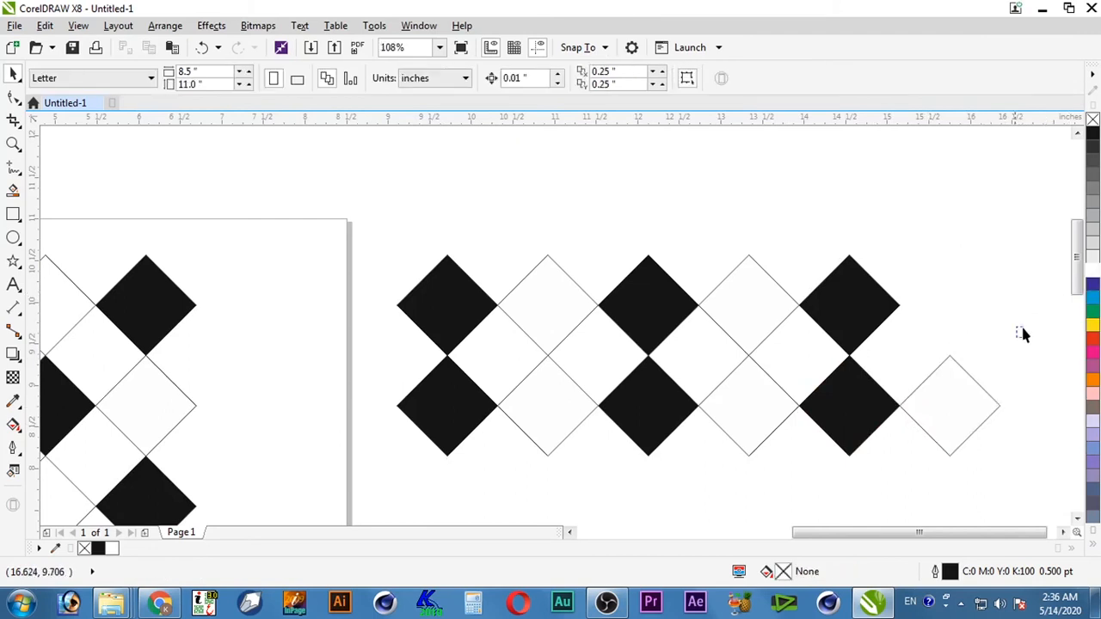
- Group the six diamonds of the lower row and right-align the group with the upper row's last diamond
{"action": "left_click_drag", "start_coordinate": [1023, 328], "coordinate": [371, 508]}
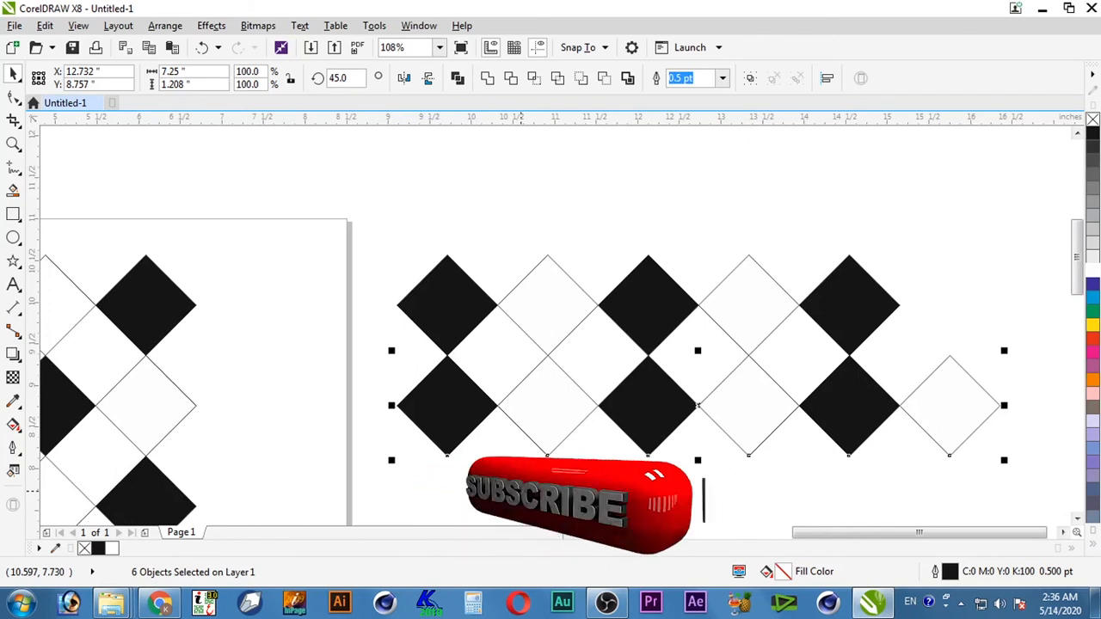
{"action": "key", "text": "ctrl+g"}
{"action": "left_click", "coordinate": [875, 287], "text": "shift"}
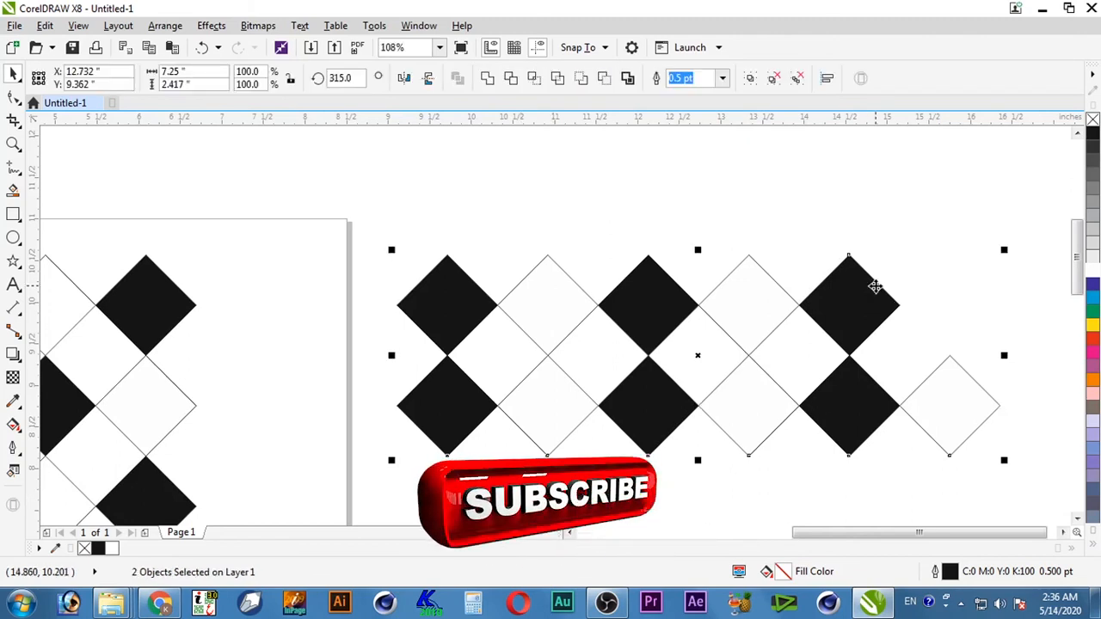
{"action": "key", "text": "r"}
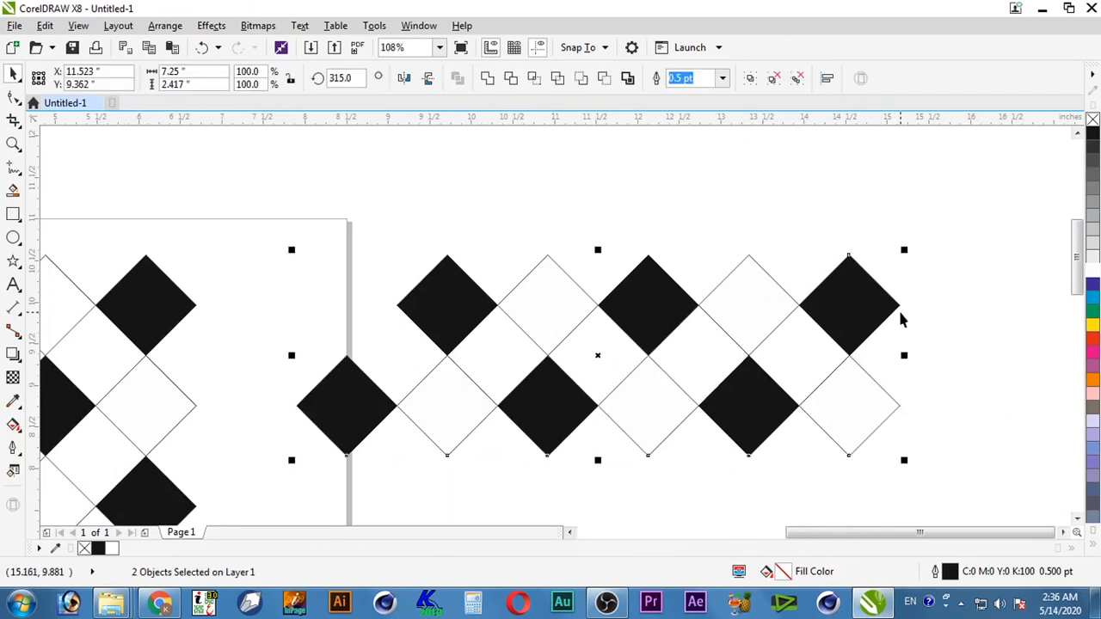
- Delete the surplus black diamond at the left end of the lower row
{"action": "left_click", "coordinate": [951, 379]}
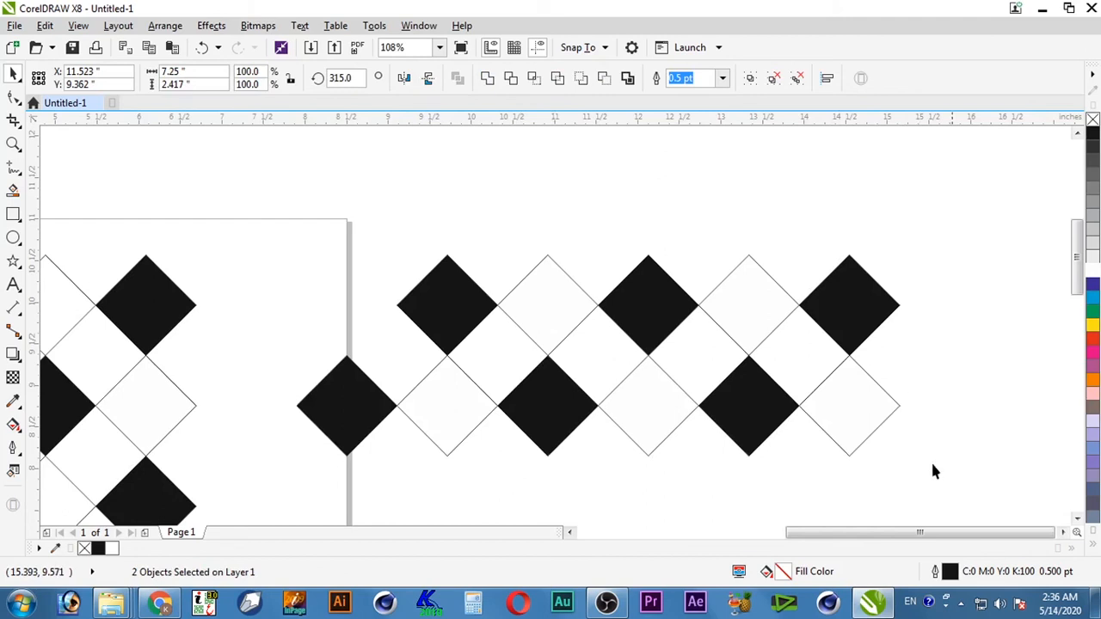
{"action": "left_click", "coordinate": [344, 388], "text": "ctrl"}
{"action": "key", "text": "Delete"}
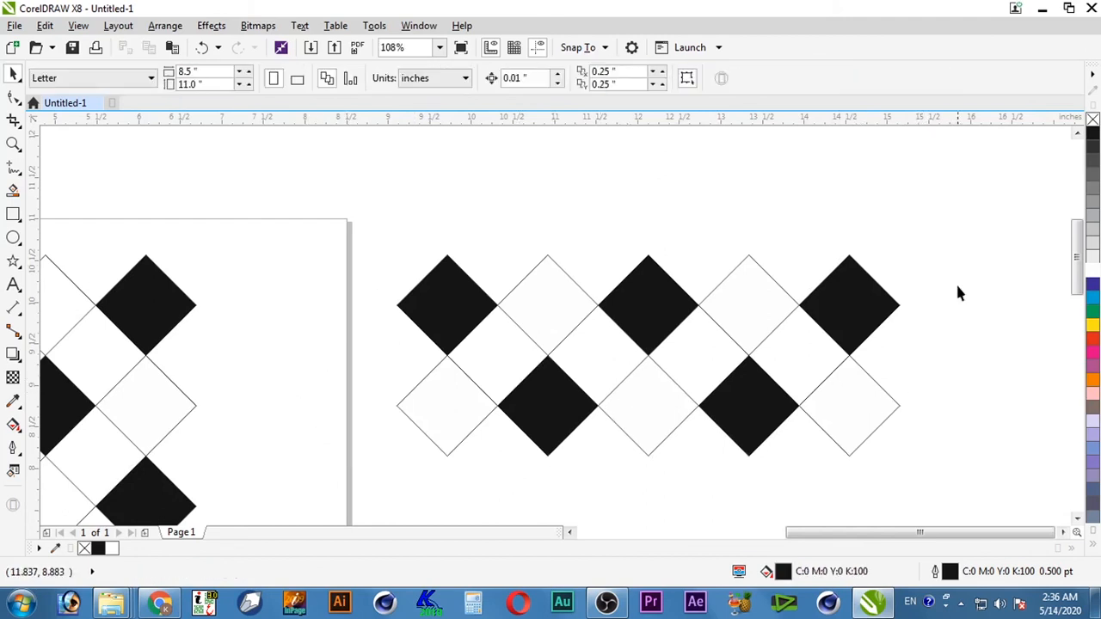
- Mirror a copy of both rows below them and flip the copy vertically so the black and white diamonds keep alternating
{"action": "left_click_drag", "start_coordinate": [956, 246], "coordinate": [297, 509]}
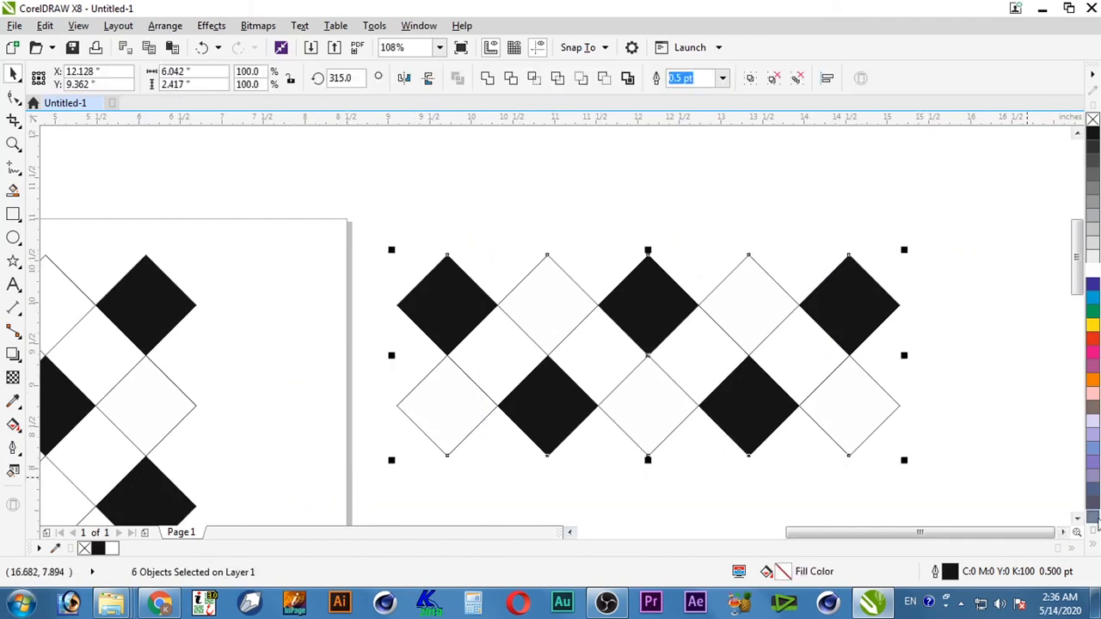
{"action": "scroll", "coordinate": [1088, 526], "scroll_direction": "down", "scroll_amount": 2}
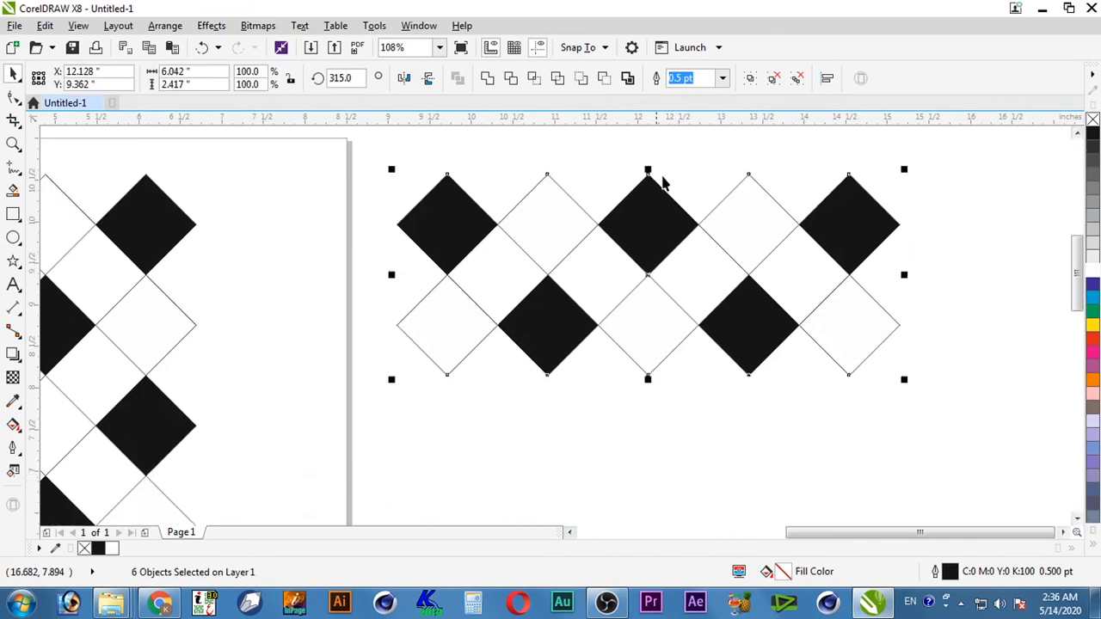
{"action": "left_click_drag", "start_coordinate": [648, 168], "coordinate": [631, 430]}
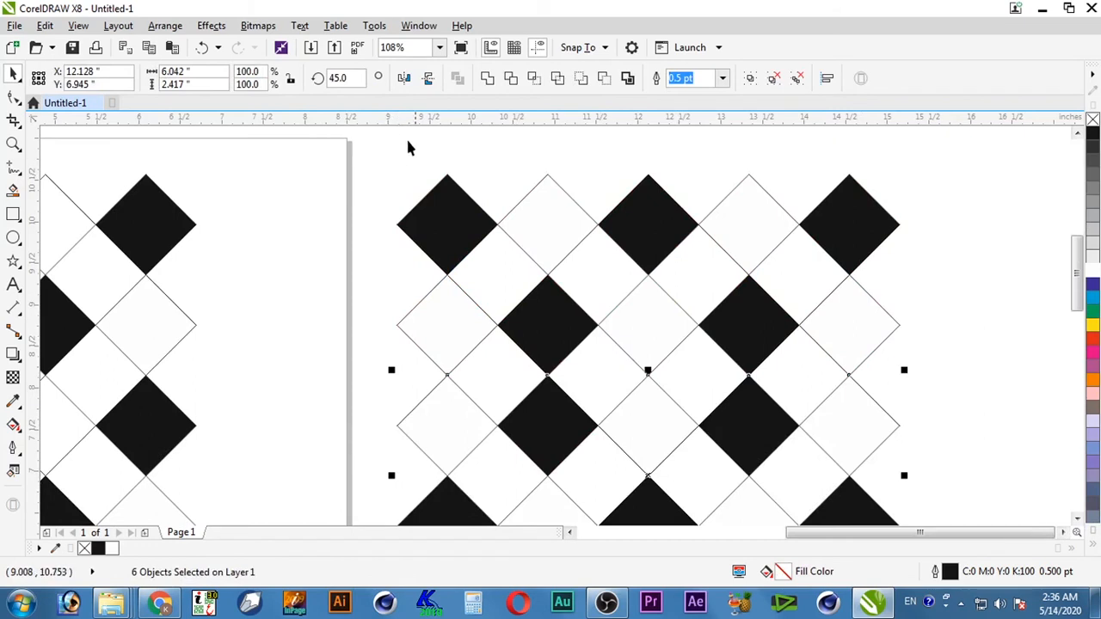
{"action": "left_click", "coordinate": [428, 80]}
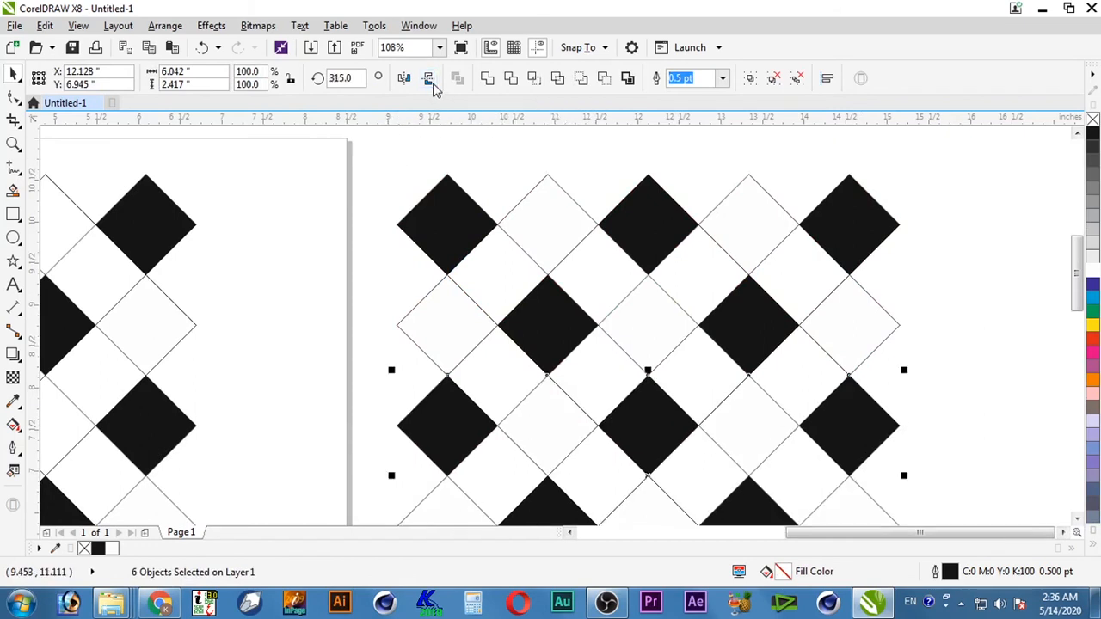
{"action": "left_click", "coordinate": [1075, 519]}
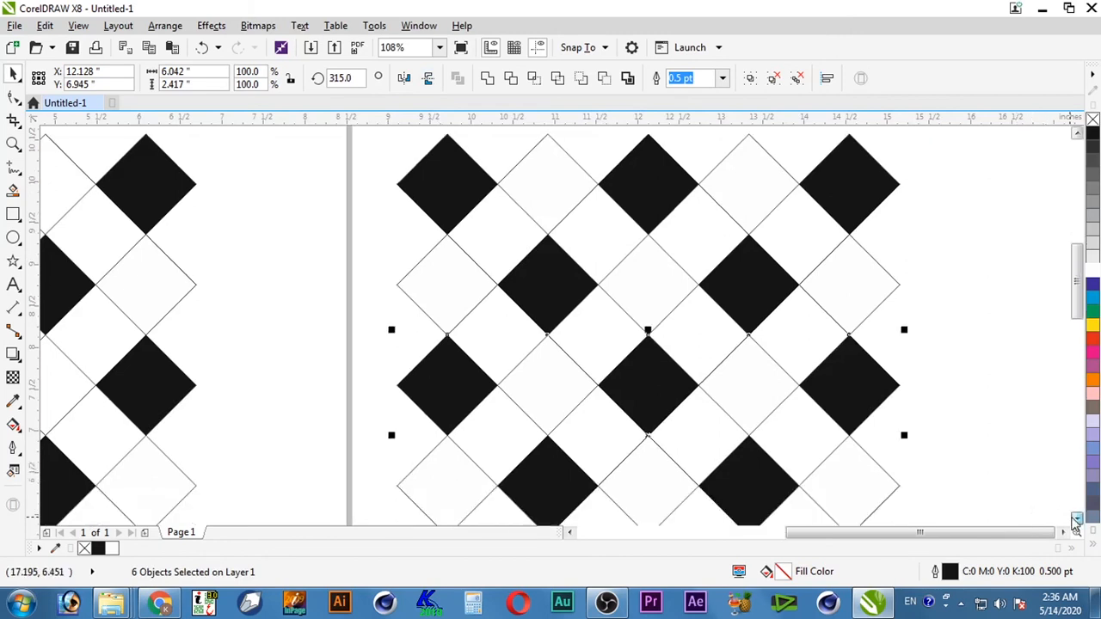
{"action": "left_click", "coordinate": [1075, 518]}
{"action": "left_click", "coordinate": [1006, 402]}
- Delete the whole four-row diamond pattern beside the page
{"action": "scroll", "coordinate": [1006, 409], "scroll_direction": "down", "scroll_amount": 3}
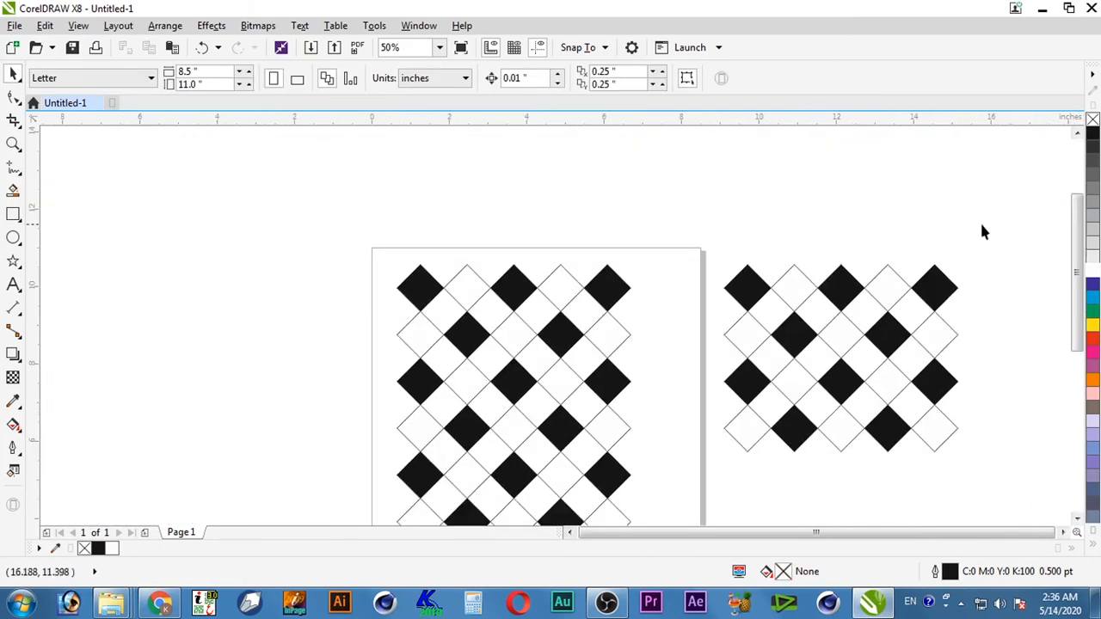
{"action": "left_click_drag", "start_coordinate": [974, 262], "coordinate": [673, 508]}
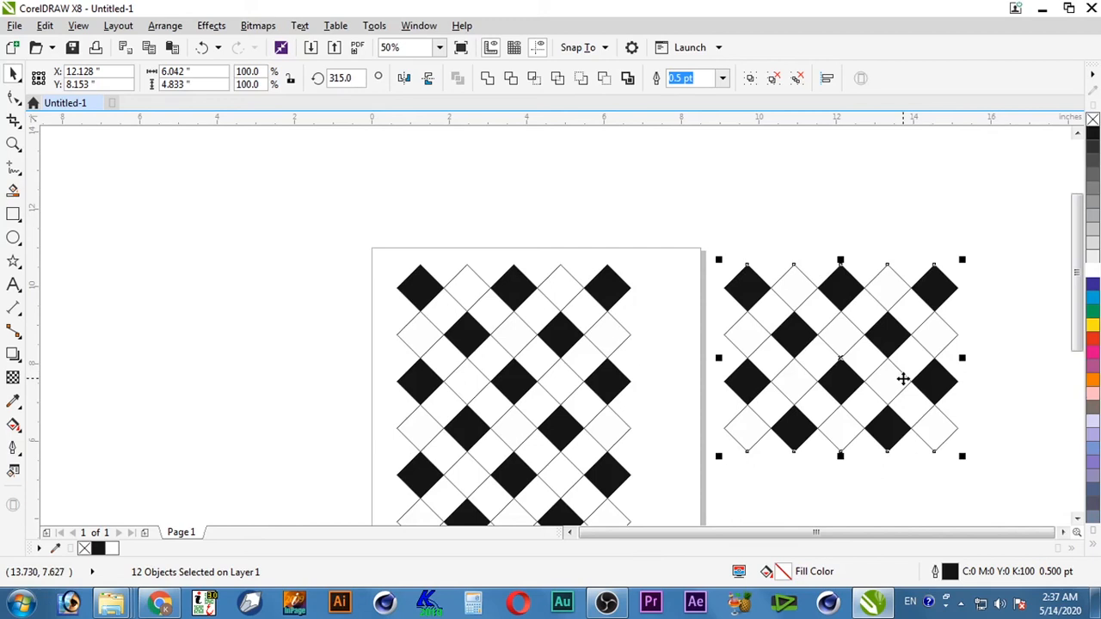
{"action": "key", "text": "Delete"}
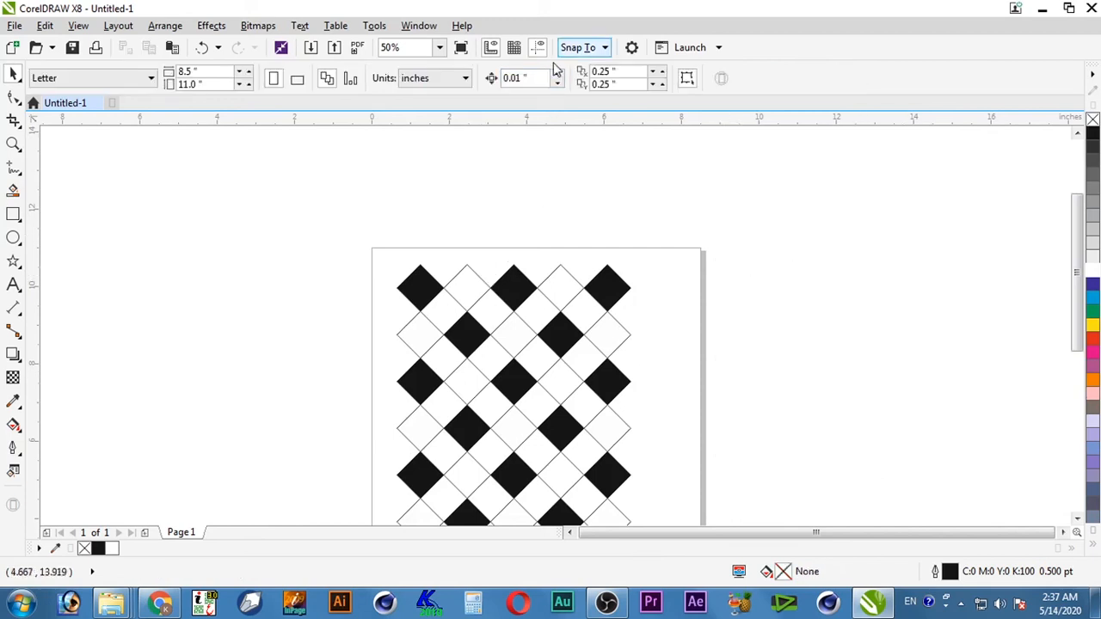
- Turn snapping to objects back on and review the available Snap To options
{"action": "left_click", "coordinate": [607, 49]}
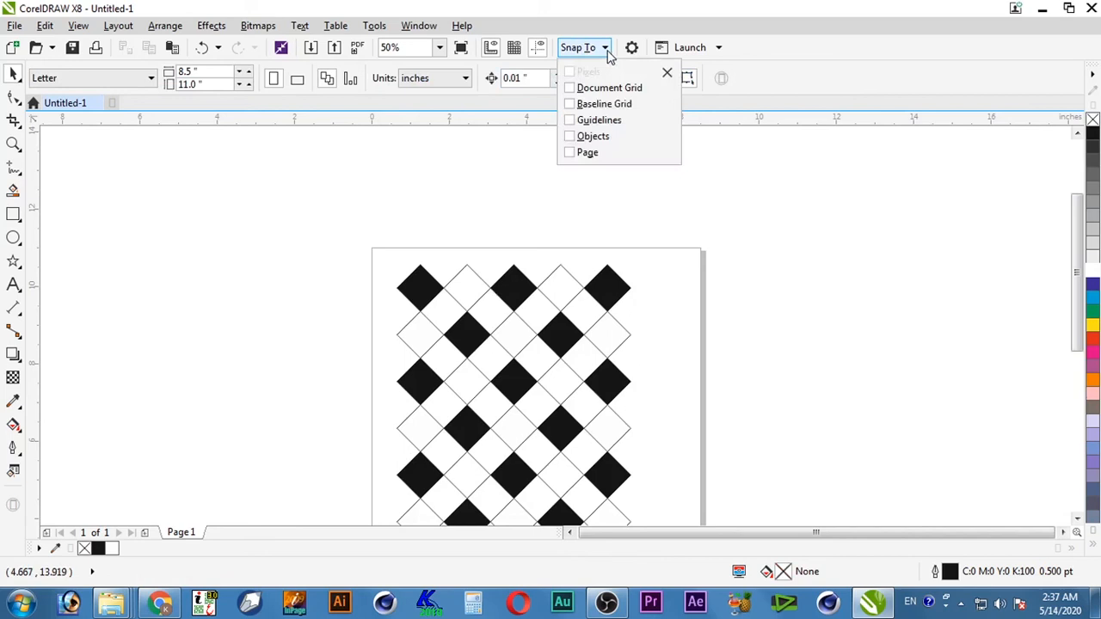
{"action": "left_click", "coordinate": [571, 140]}
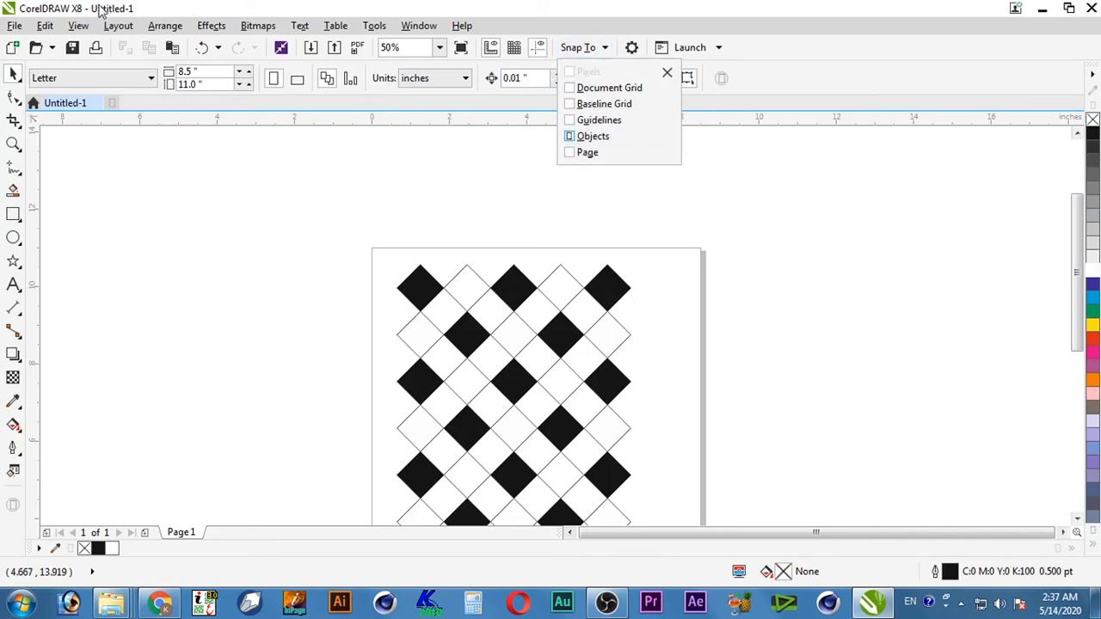
{"action": "left_click", "coordinate": [78, 26]}
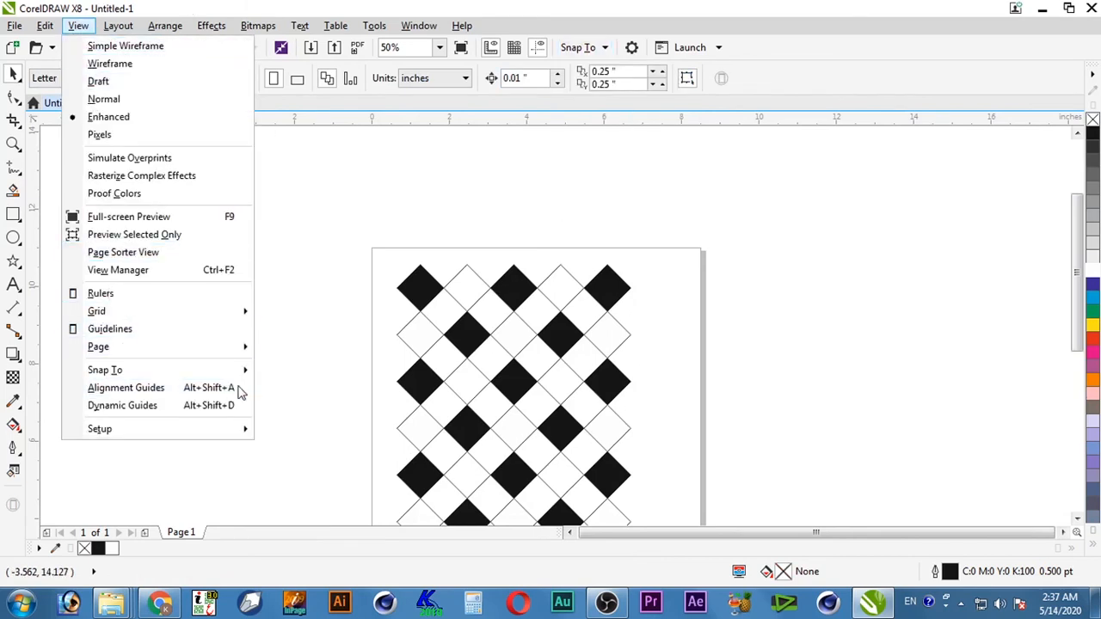
{"action": "mouse_move", "coordinate": [195, 376]}
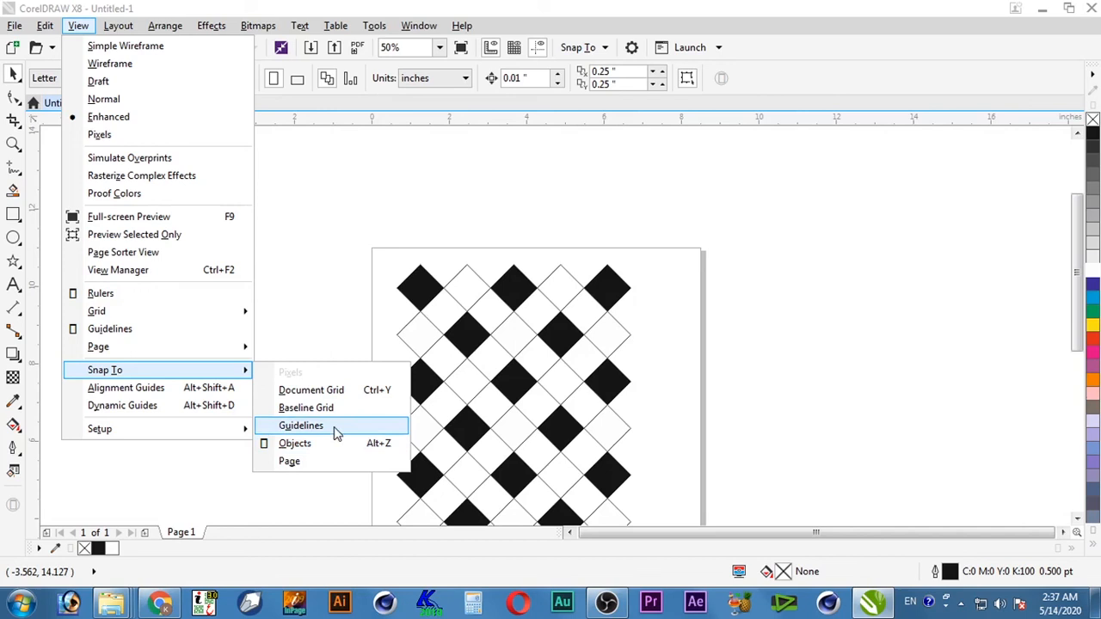
{"action": "left_click", "coordinate": [314, 284]}
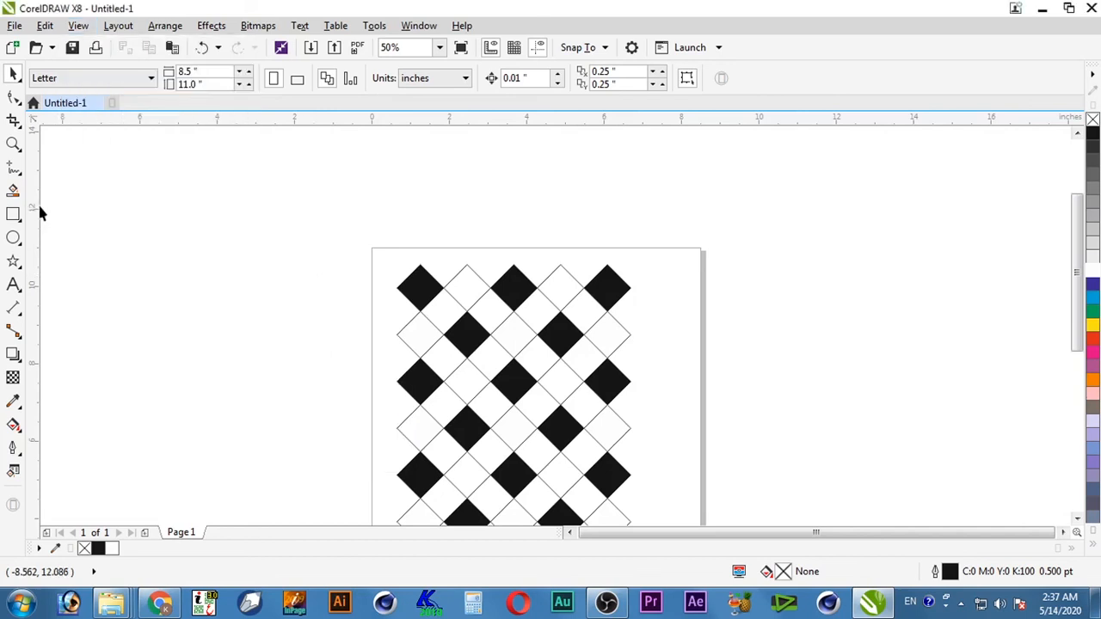
- Add a vertical guideline at about -3.62 inches, left of the page, and draw a square about 1.625 inches wide beside it
{"action": "left_click_drag", "start_coordinate": [39, 212], "coordinate": [245, 310]}
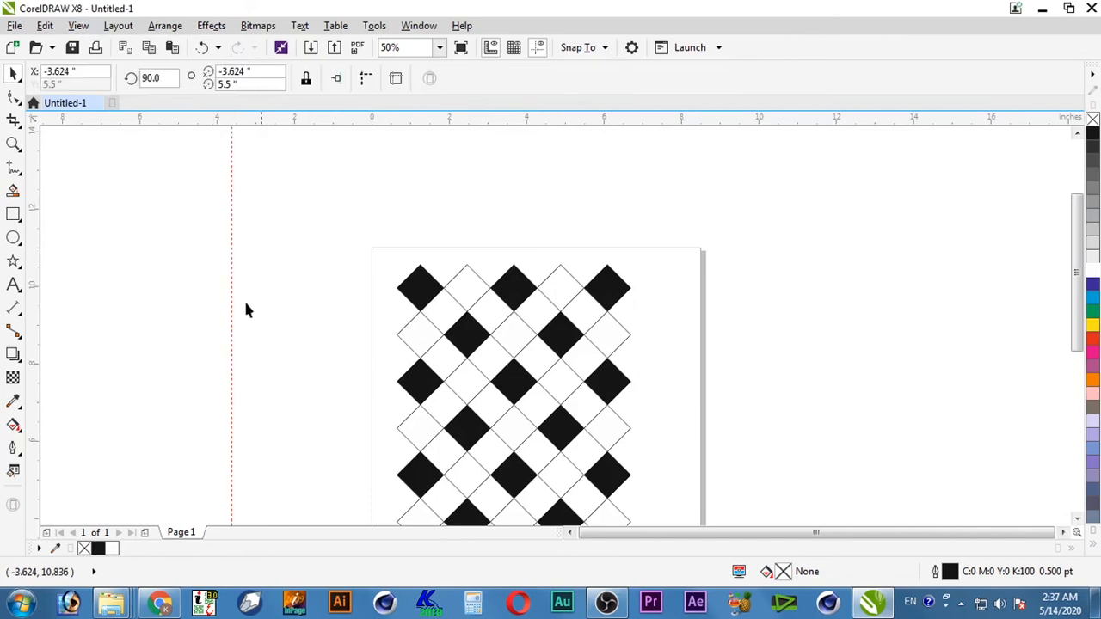
{"action": "left_click", "coordinate": [13, 214]}
{"action": "left_click_drag", "start_coordinate": [272, 222], "coordinate": [344, 295]}
{"action": "key", "text": "space"}
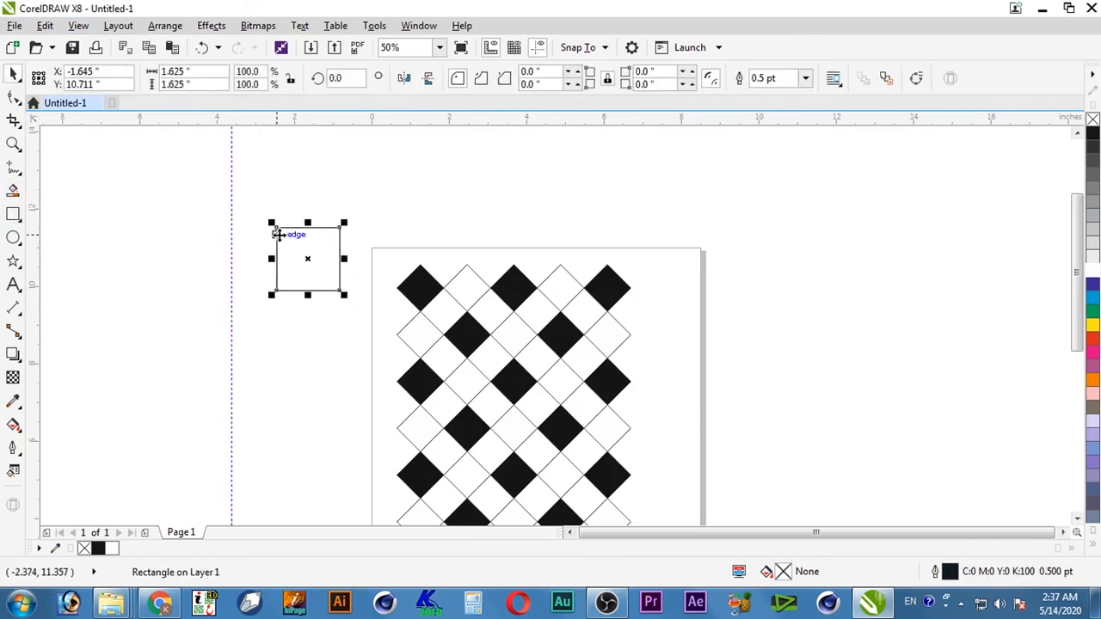
- Turn on snapping to guidelines and move the square so its left edge snaps onto the vertical guideline
{"action": "mouse_move", "coordinate": [274, 243]}
{"action": "left_mouse_down"}
{"action": "mouse_move", "coordinate": [231, 241]}
{"action": "mouse_move", "coordinate": [257, 243]}
{"action": "left_mouse_up"}
{"action": "left_click", "coordinate": [606, 48]}
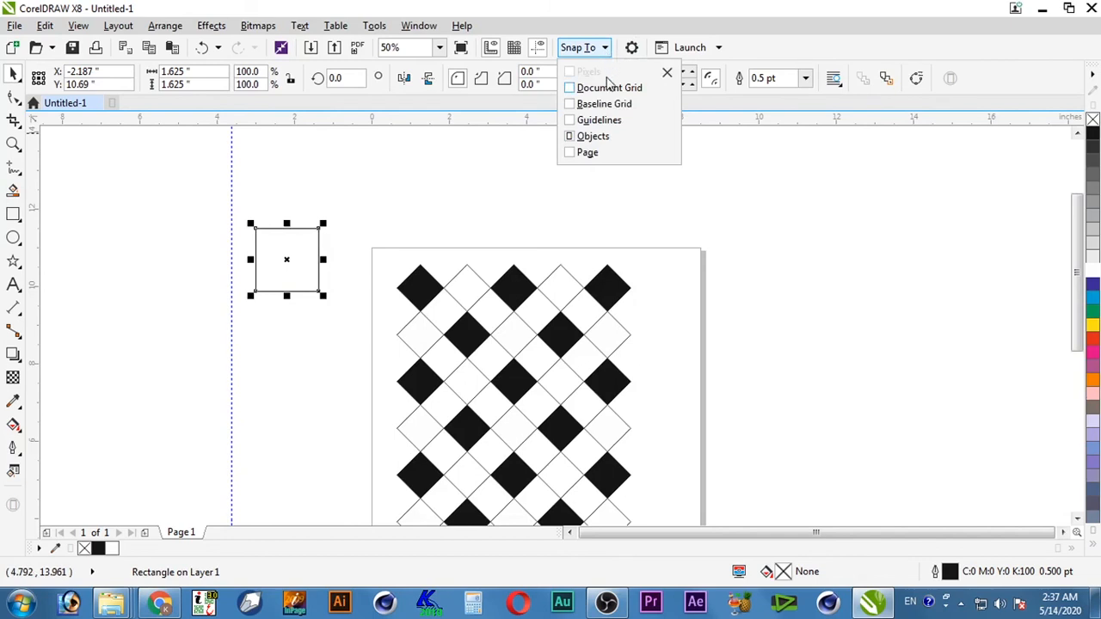
{"action": "left_click", "coordinate": [568, 119]}
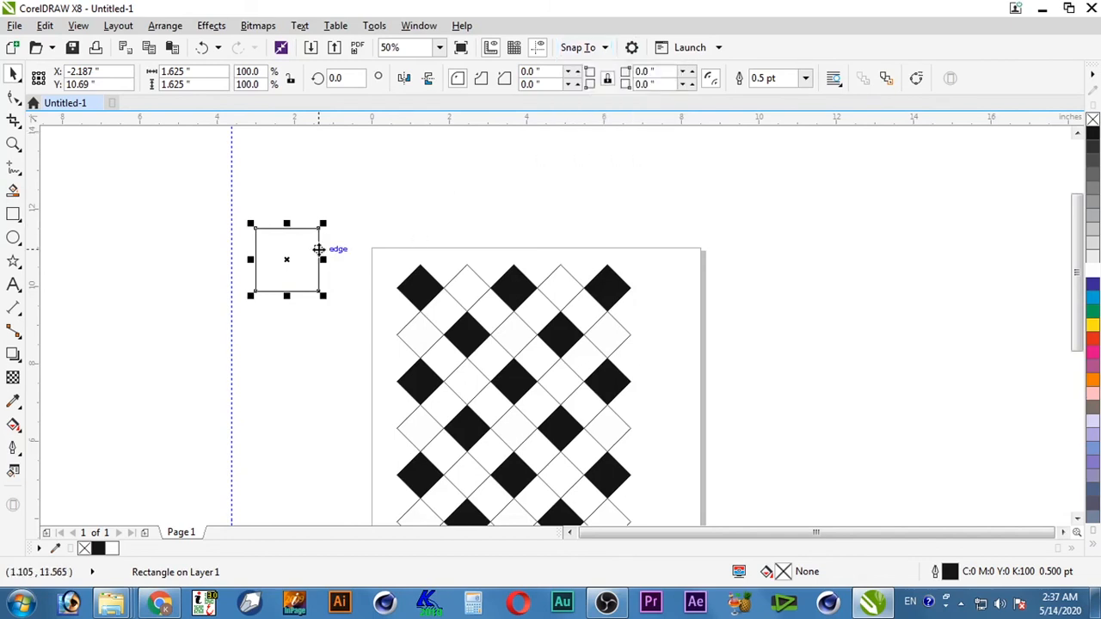
{"action": "mouse_move", "coordinate": [256, 233]}
{"action": "left_mouse_down"}
{"action": "mouse_move", "coordinate": [227, 247]}
{"action": "mouse_move", "coordinate": [236, 227]}
{"action": "left_mouse_up"}
{"action": "left_click", "coordinate": [350, 326]}
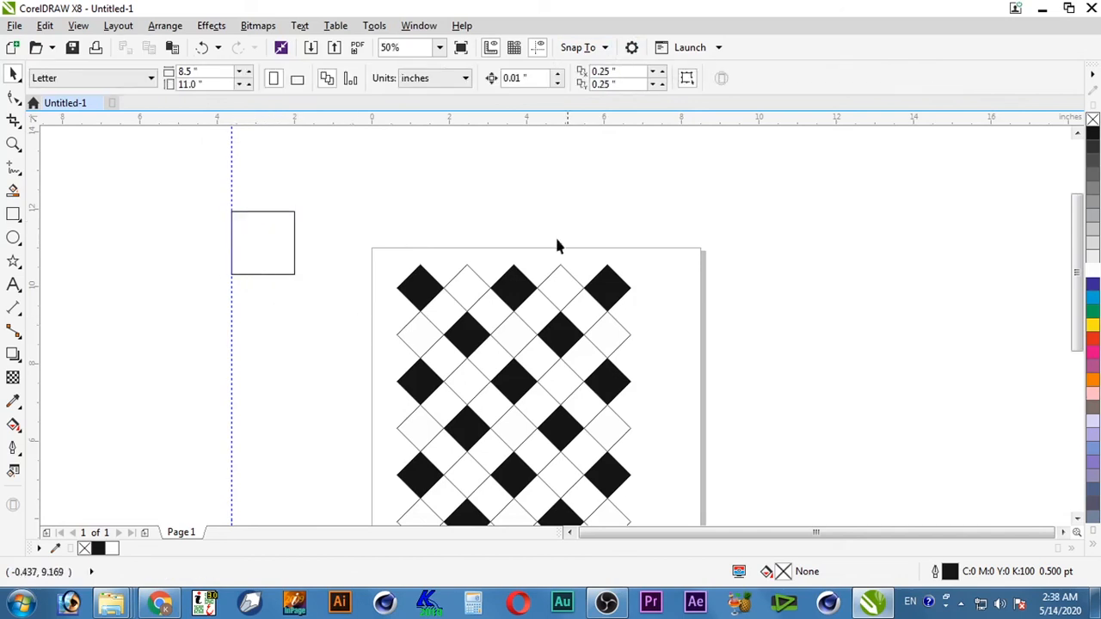
- Review the Document Grid entry among the snapping options and look over the full diamond pattern on the page
{"action": "left_click", "coordinate": [604, 49]}
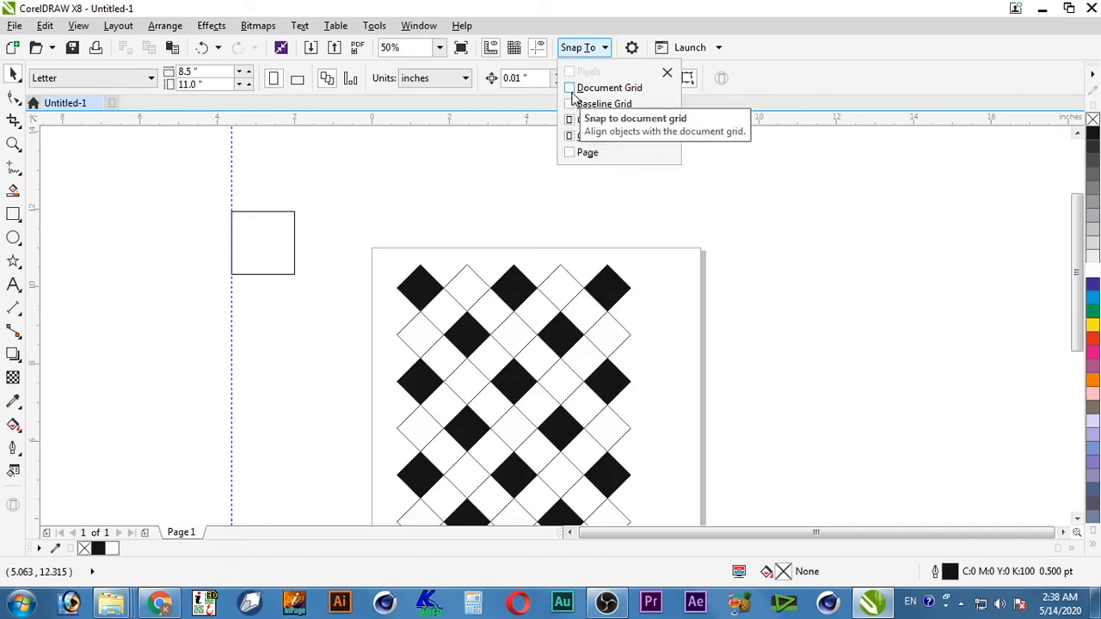
{"action": "left_click", "coordinate": [372, 212]}
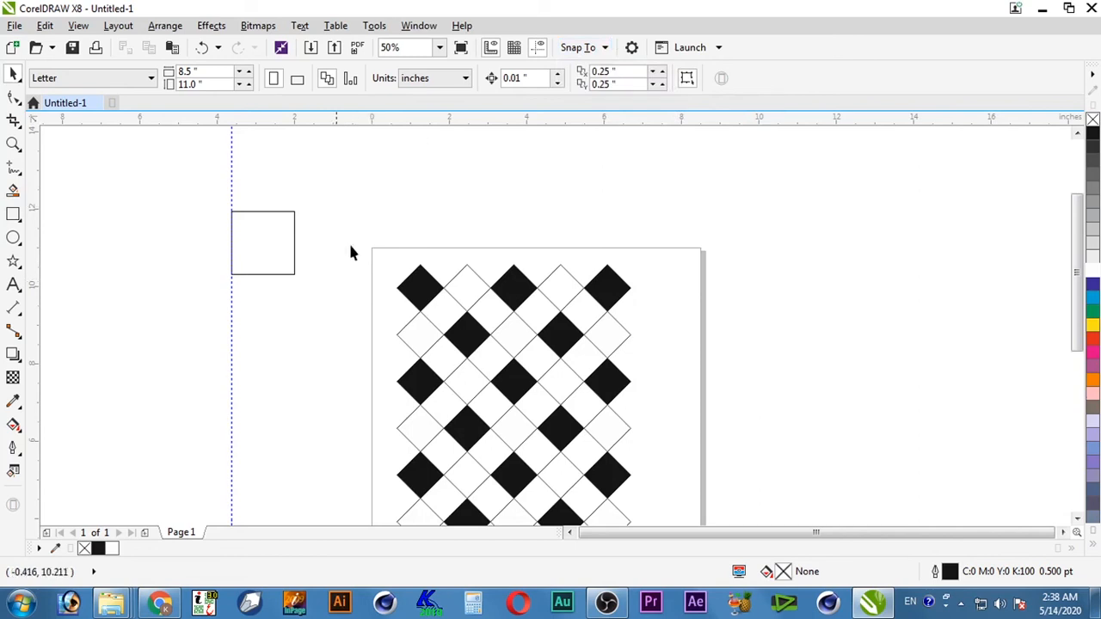
{"action": "left_click", "coordinate": [1077, 519]}
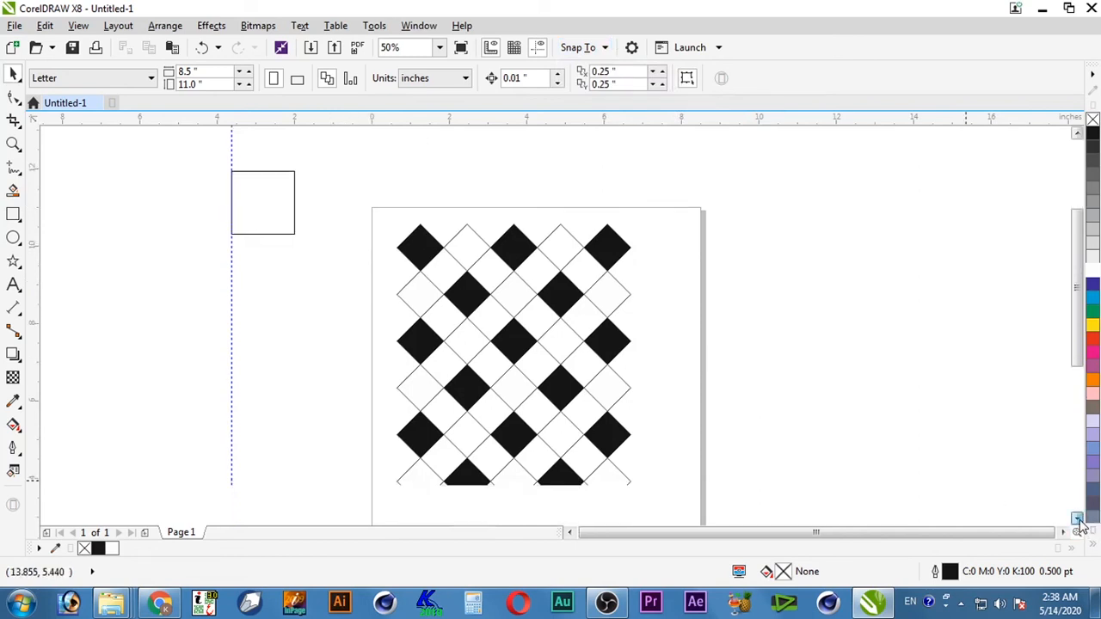
{"action": "left_click", "coordinate": [1077, 519]}
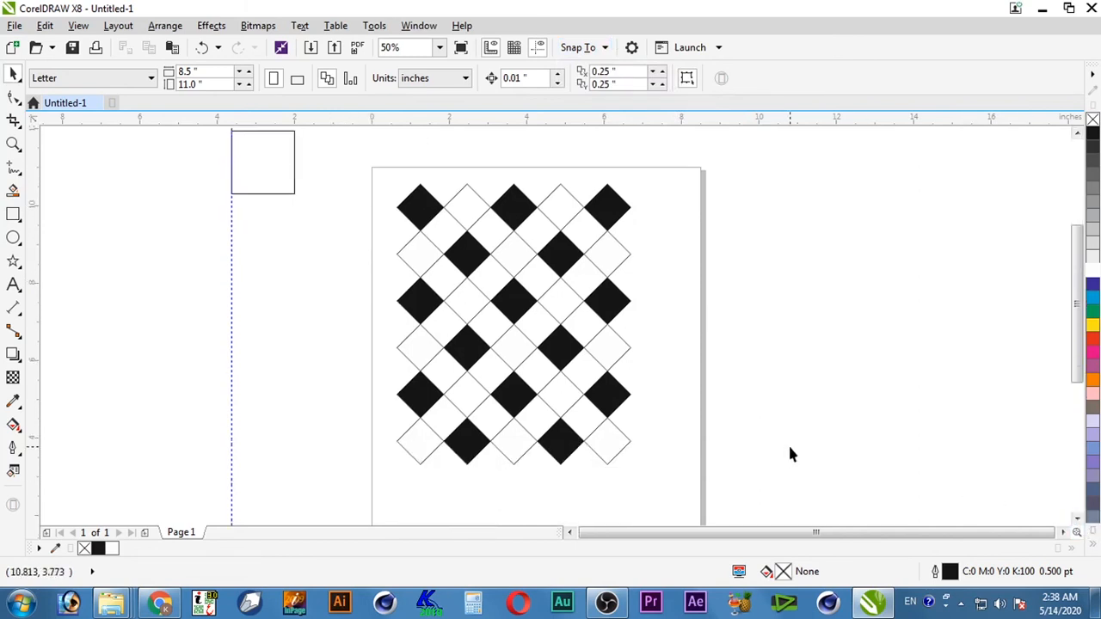